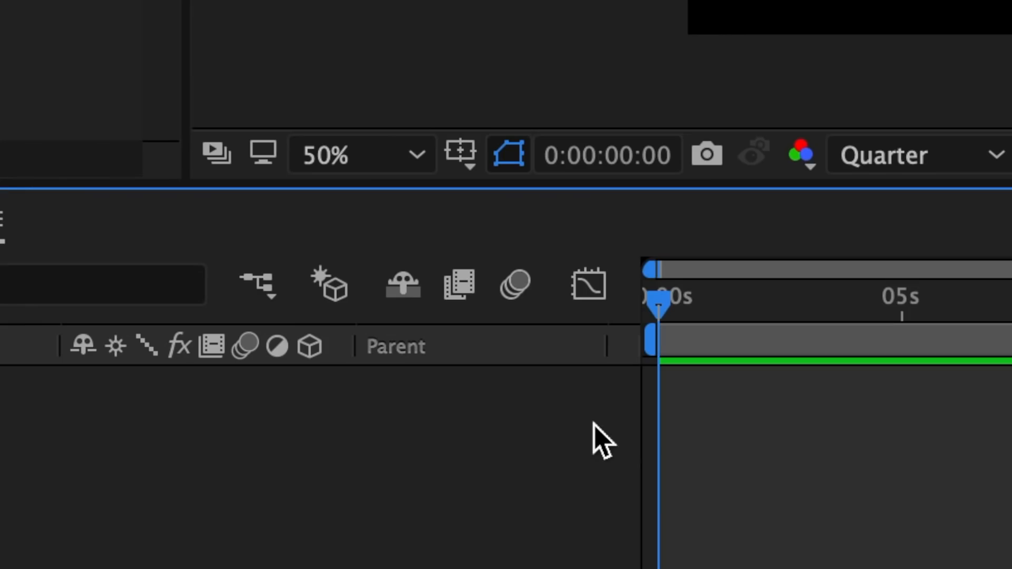
# Step: Enable motion blur for Comp 1 and add IMG_6108.jpg and IMG_6107.jpg to its timeline as layers
pyautogui.click(518, 284)
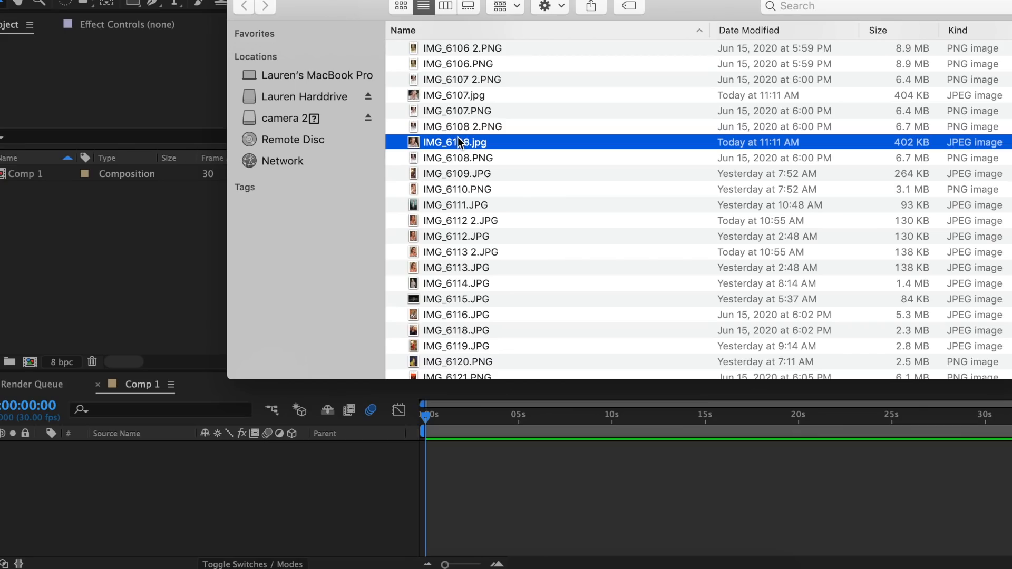
pyautogui.moveTo(455, 142); pyautogui.dragTo(459, 483)
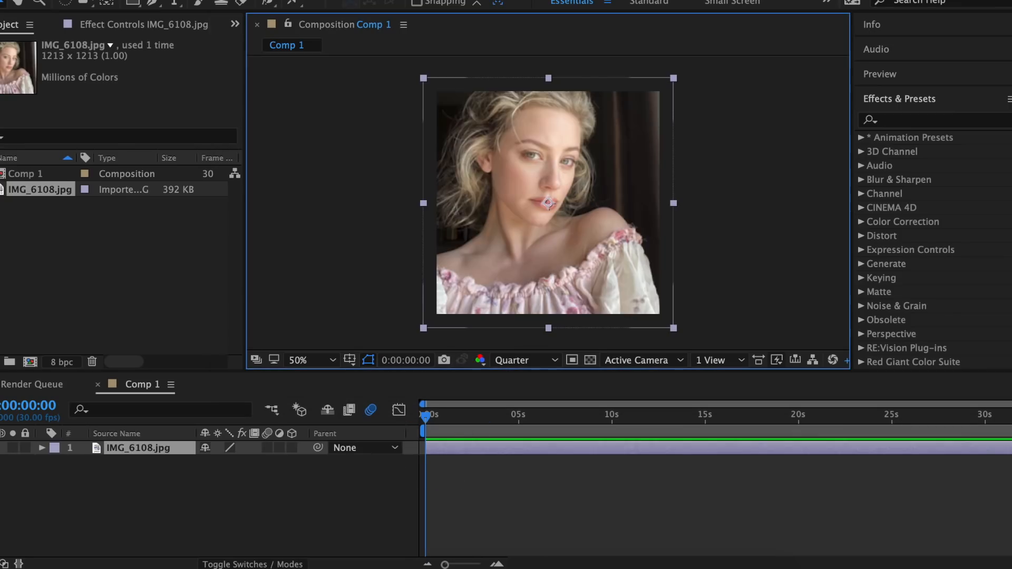
pyautogui.click(244, 566)
pyautogui.click(473, 96)
pyautogui.moveTo(473, 96); pyautogui.dragTo(463, 475)
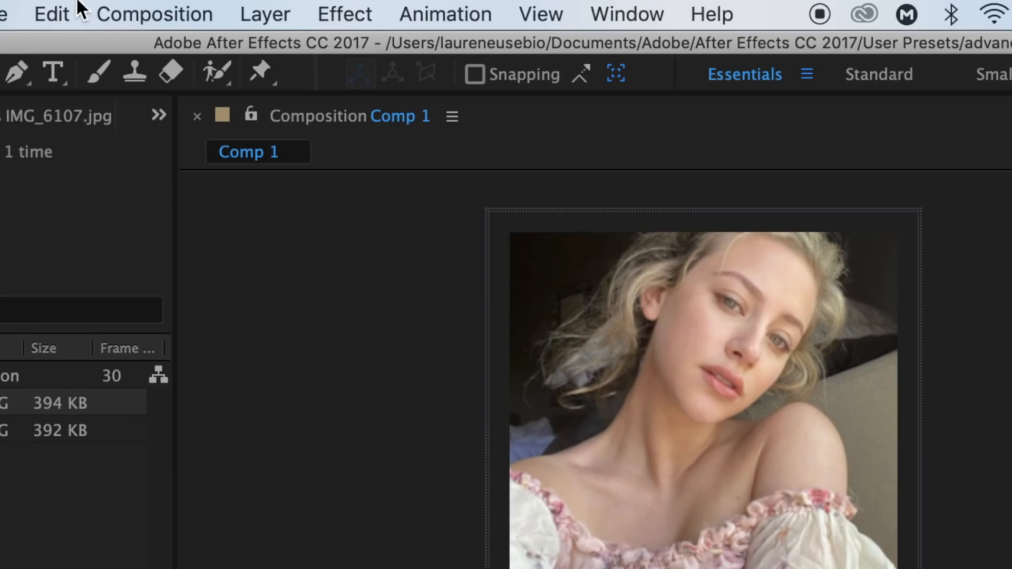
# Step: Create a new 1080 x 1500 composition and copy both image layers from Comp 1 into it
pyautogui.click(158, 13)
pyautogui.click(166, 48)
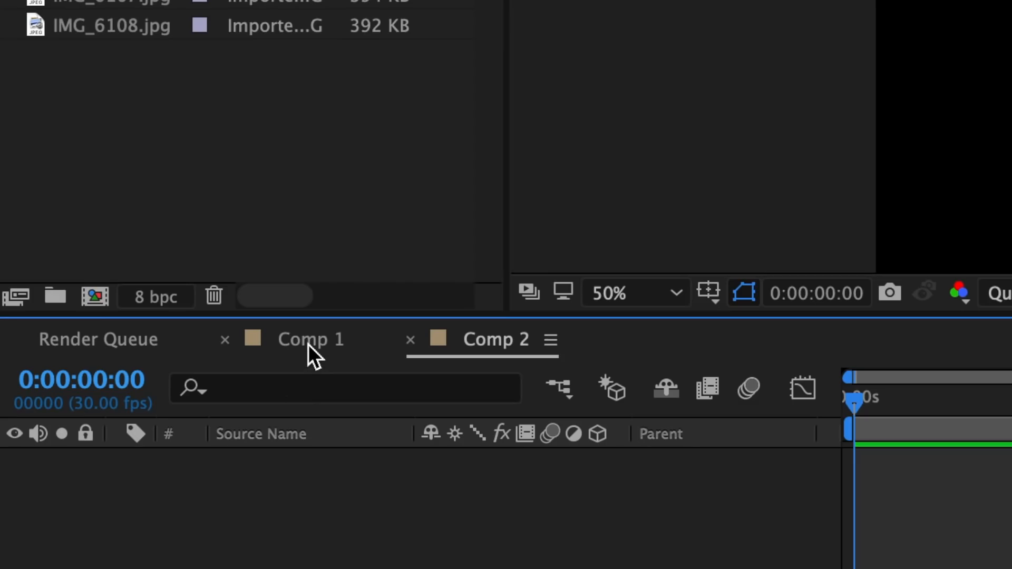
pyautogui.click(309, 344)
pyautogui.moveTo(829, 454); pyautogui.dragTo(891, 483)
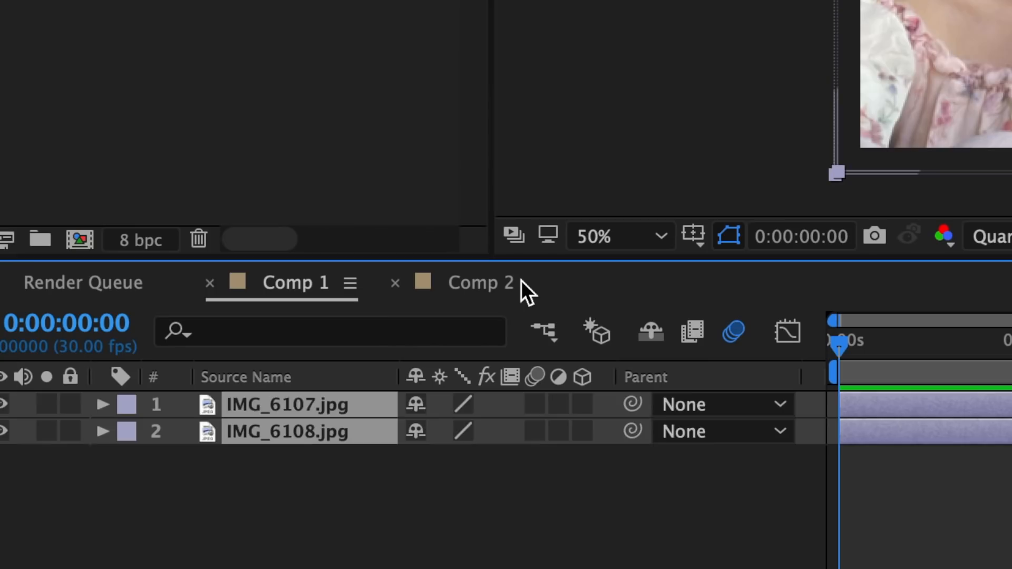
pyautogui.click(84, 237)
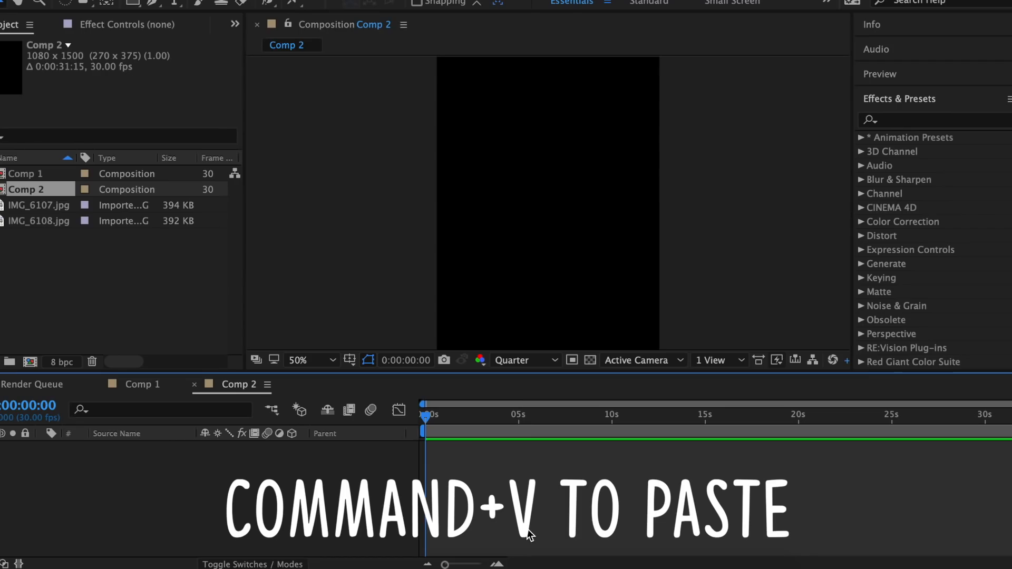
pyautogui.press('super+v')
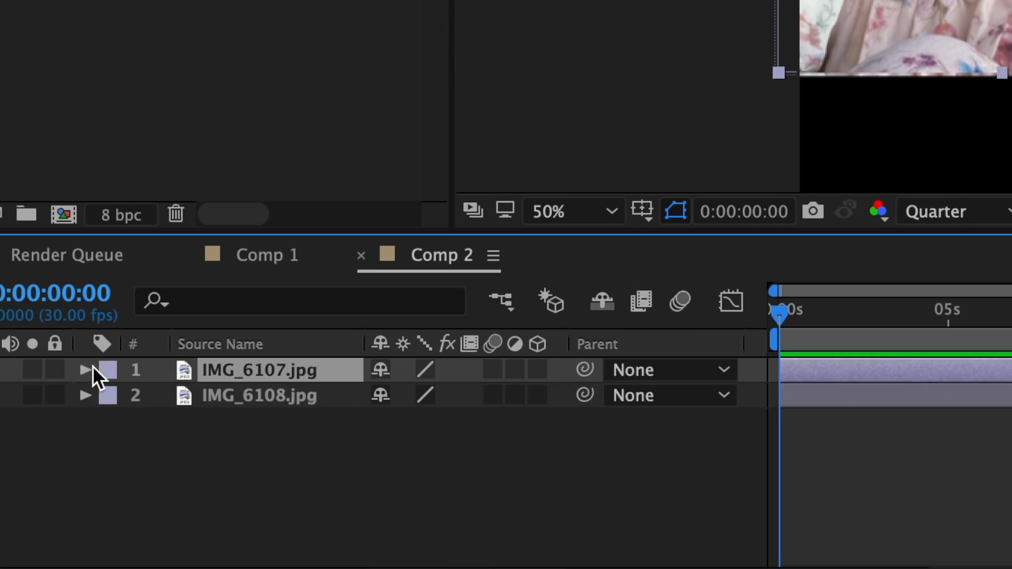
# Step: Scale up and reposition IMG_6107.jpg in Comp 2 until it fills the whole frame
pyautogui.click(42, 448)
pyautogui.click(54, 462)
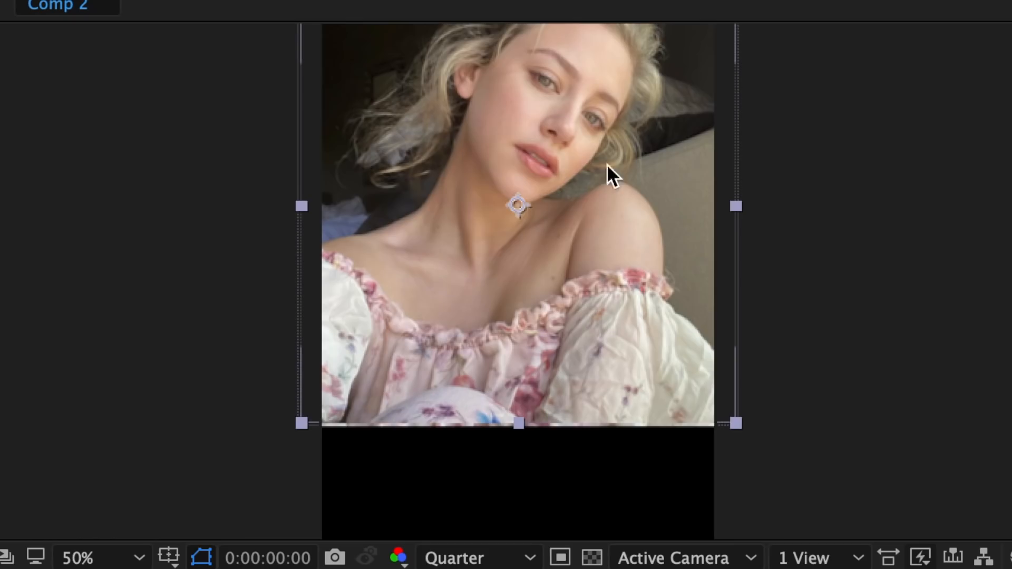
pyautogui.moveTo(568, 171); pyautogui.dragTo(571, 218)
pyautogui.moveTo(542, 397); pyautogui.dragTo(548, 420)
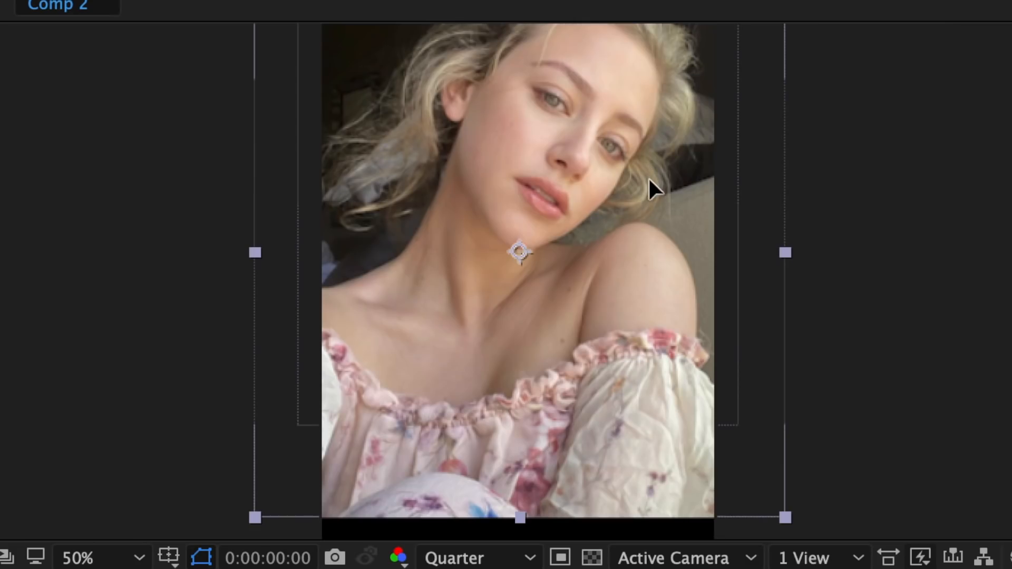
pyautogui.moveTo(648, 179); pyautogui.dragTo(648, 204)
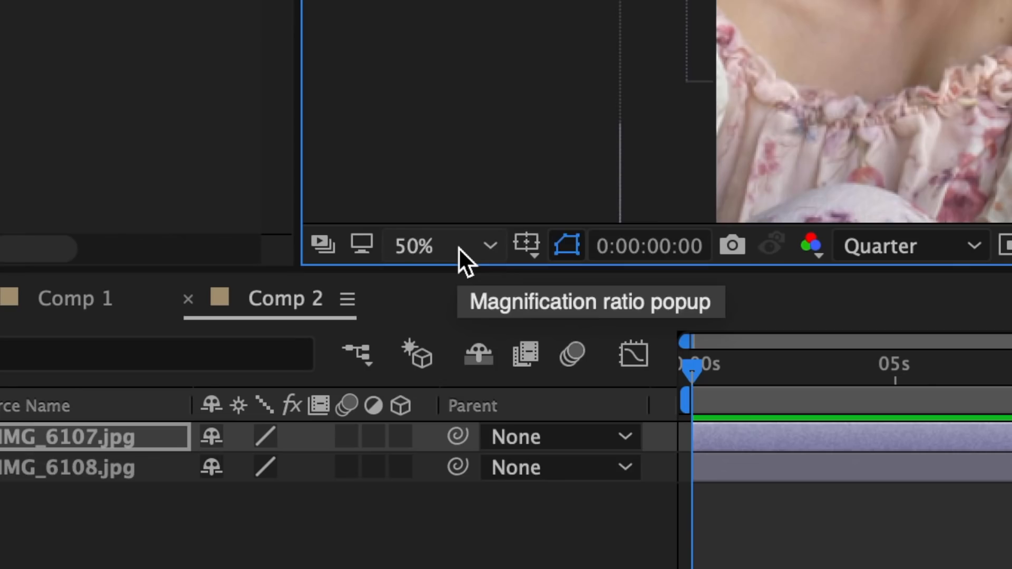
pyautogui.click(459, 248)
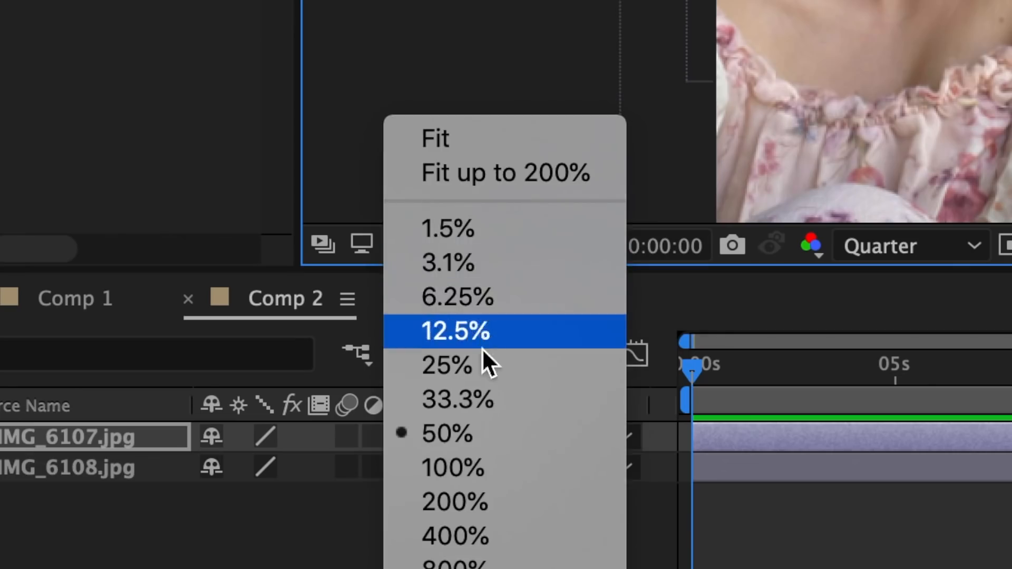
pyautogui.click(480, 401)
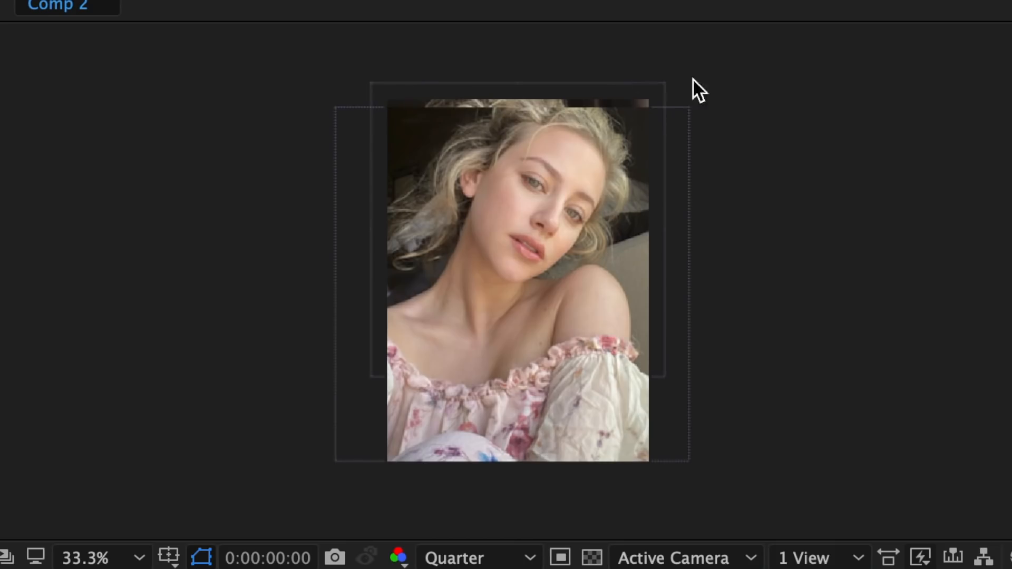
pyautogui.moveTo(228, 504); pyautogui.dragTo(231, 504)
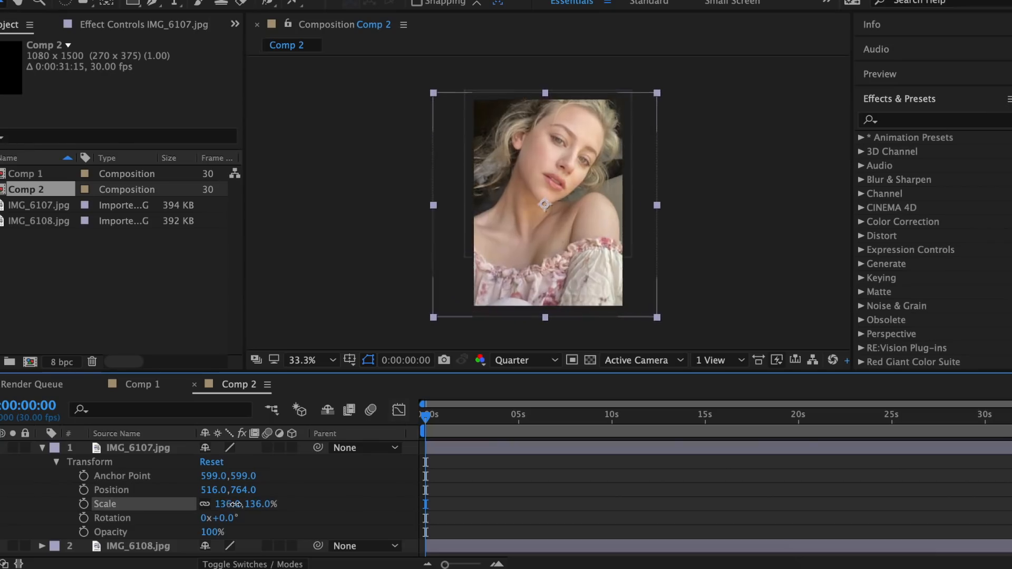
pyautogui.click(43, 448)
# Step: Scale up and reposition IMG_6108.jpg so that it also fills the Comp 2 frame
pyautogui.click(438, 460)
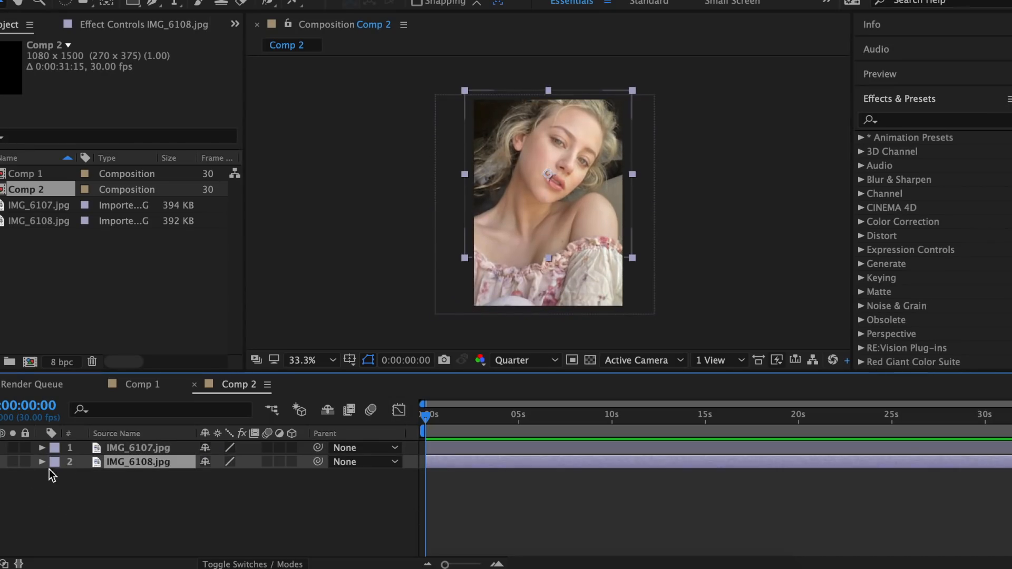
pyautogui.moveTo(458, 447); pyautogui.dragTo(490, 448)
pyautogui.click(460, 461)
pyautogui.click(42, 462)
pyautogui.moveTo(253, 518)
pyautogui.mouseDown()
pyautogui.moveTo(263, 519)
pyautogui.moveTo(242, 504)
pyautogui.mouseUp()
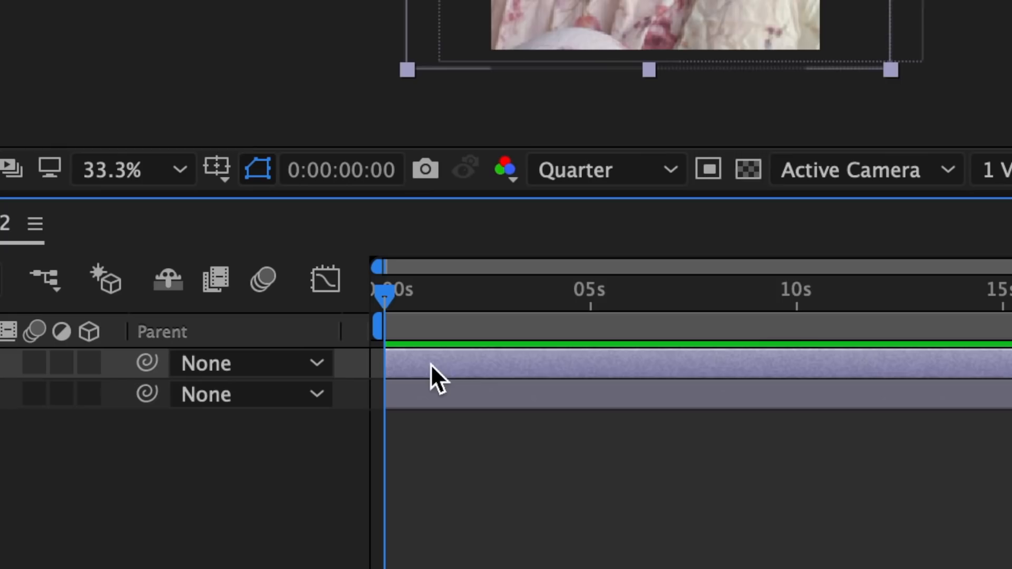
# Step: Pre-compose the IMG_6107.jpg layer in Comp 2, moving all attributes into the new composition
pyautogui.rightClick(447, 448)
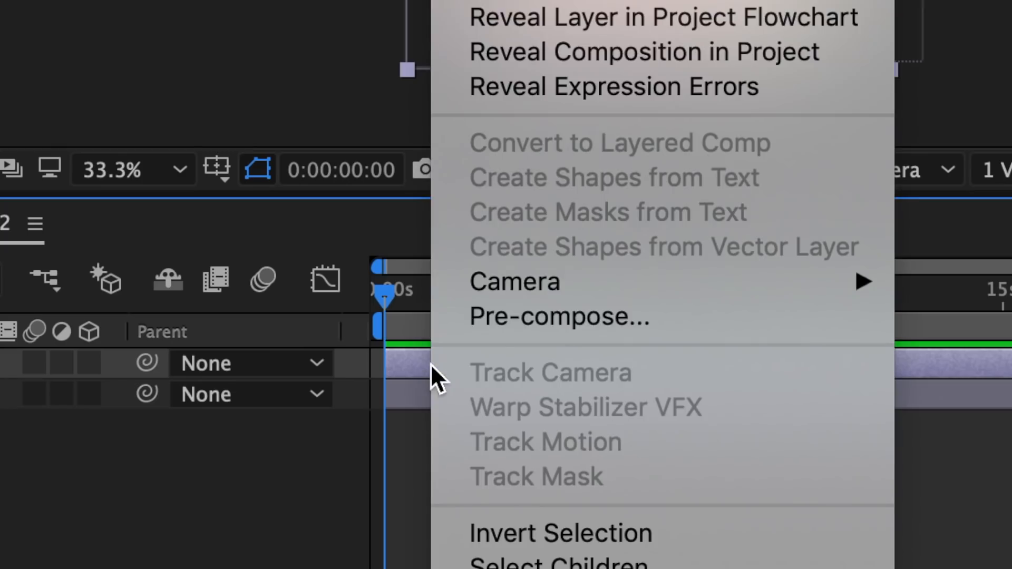
pyautogui.click(473, 429)
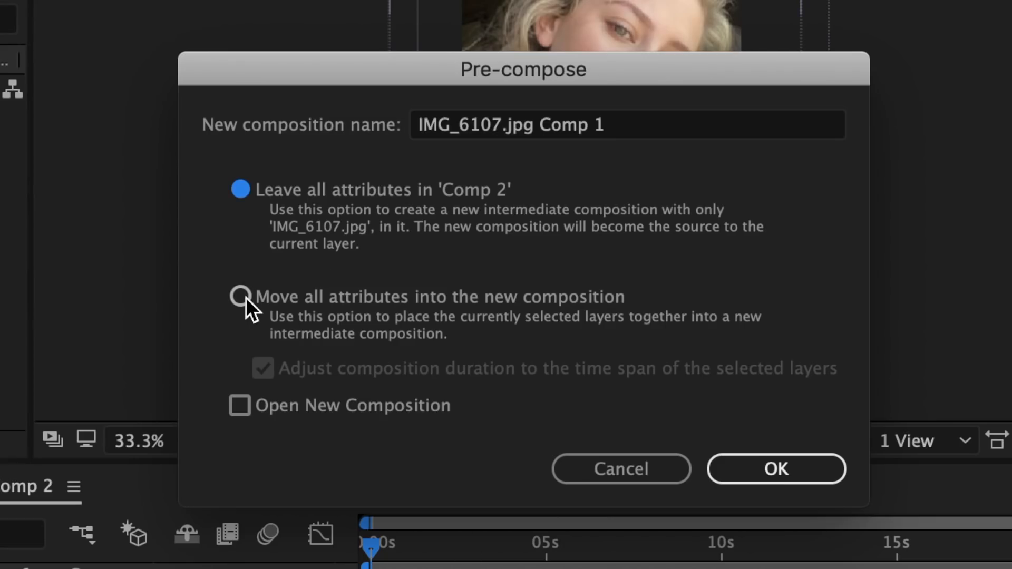
pyautogui.click(246, 297)
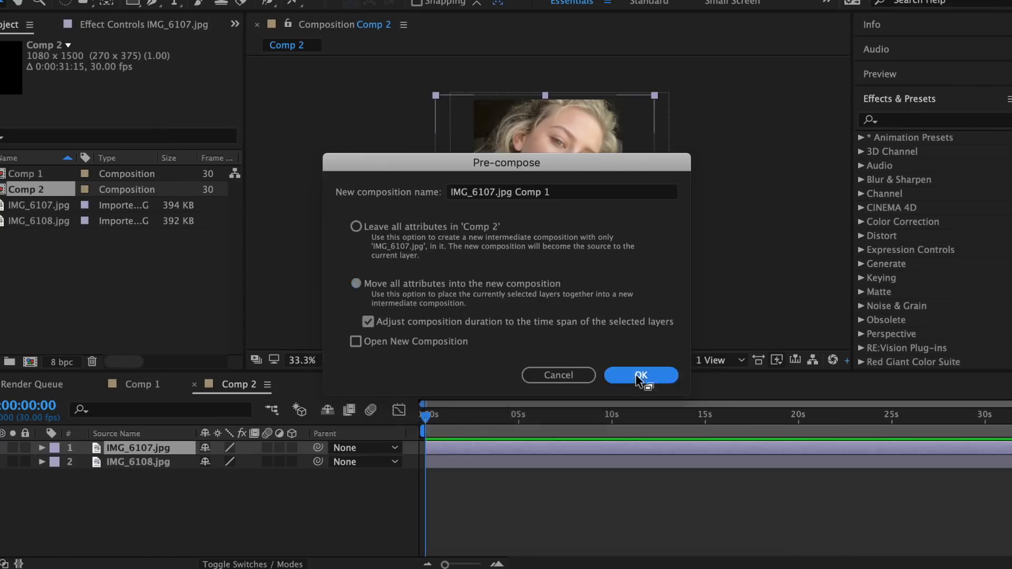
pyautogui.click(776, 469)
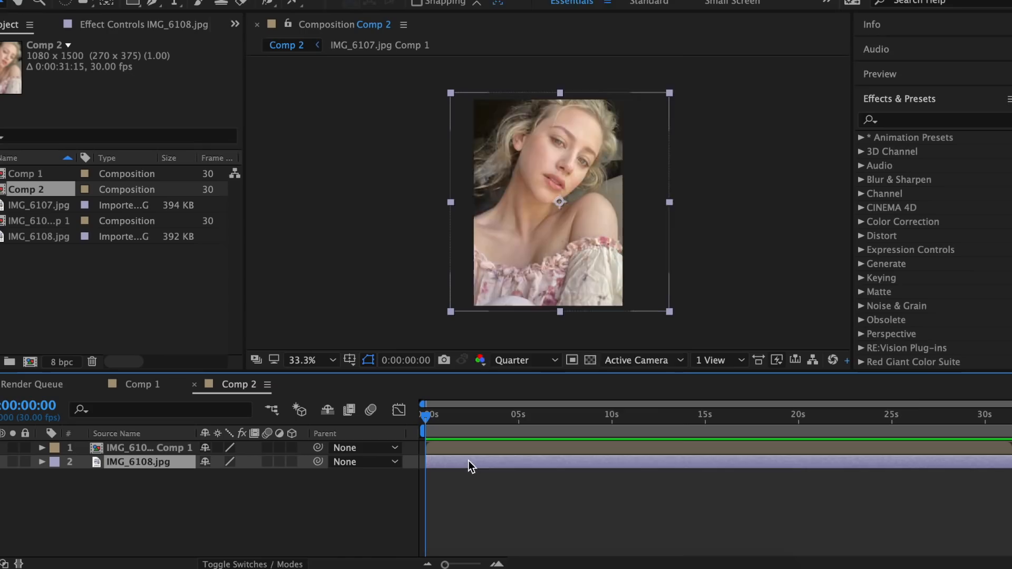
# Step: Pre-compose IMG_6108.jpg with all attributes moved, and replace the original image layers in Comp 1 with the two pre-comps
pyautogui.rightClick(444, 365)
pyautogui.click(518, 300)
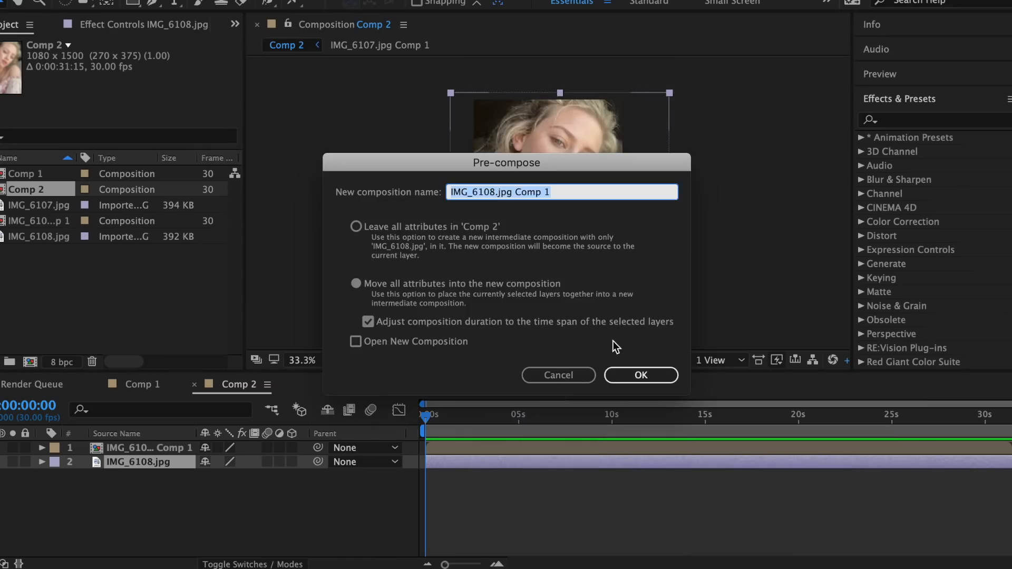
pyautogui.click(776, 202)
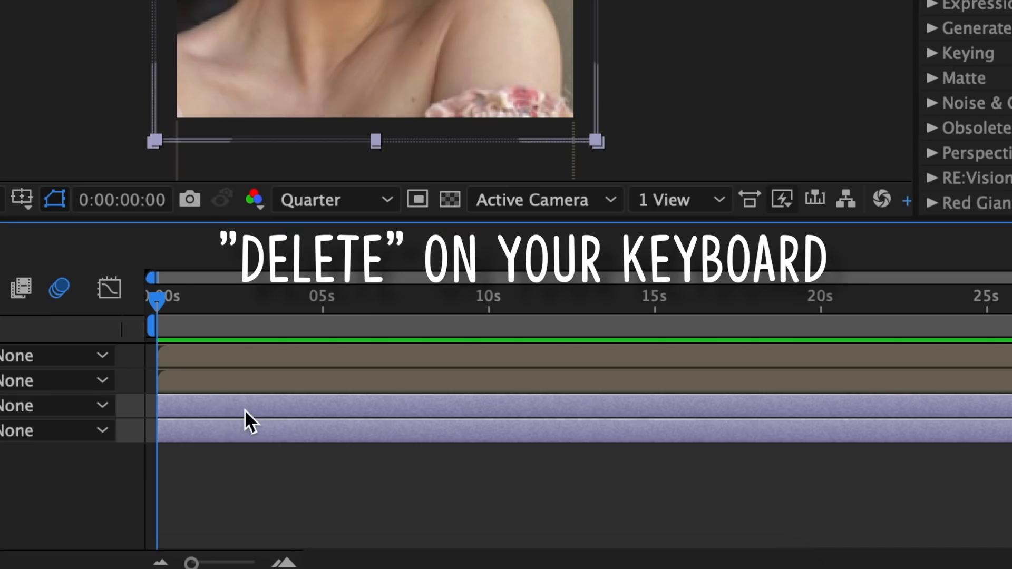
pyautogui.press('Delete')
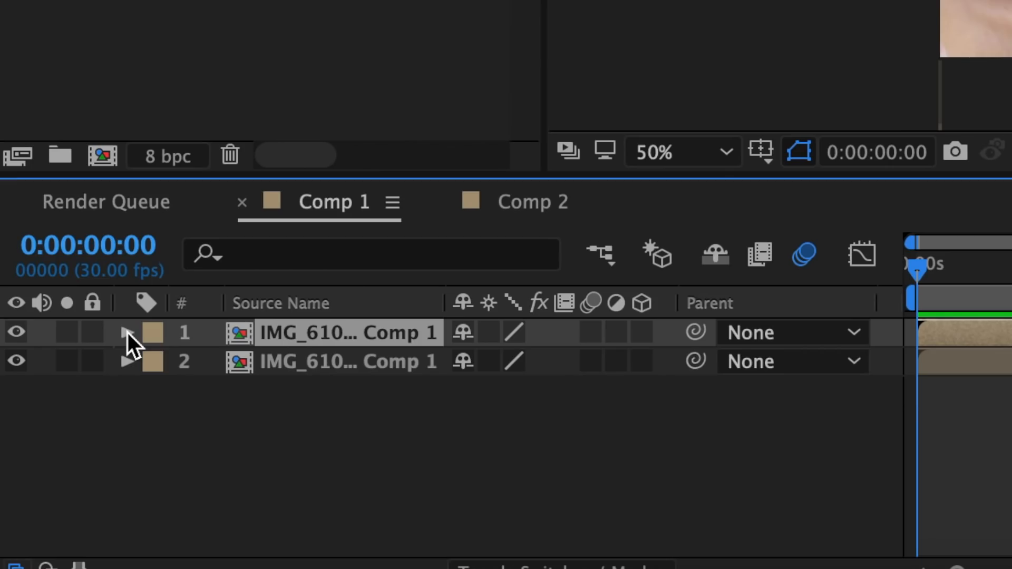
# Step: Scale the top pre-comp layer in Comp 1 to 60% and move it up to center it vertically in the frame
pyautogui.press('s')
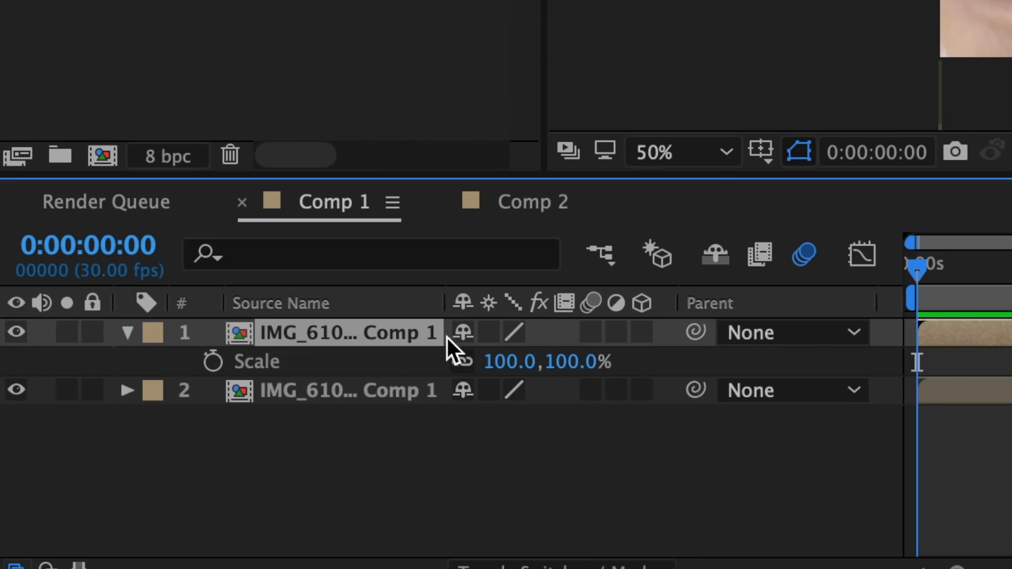
pyautogui.moveTo(520, 358); pyautogui.dragTo(463, 361)
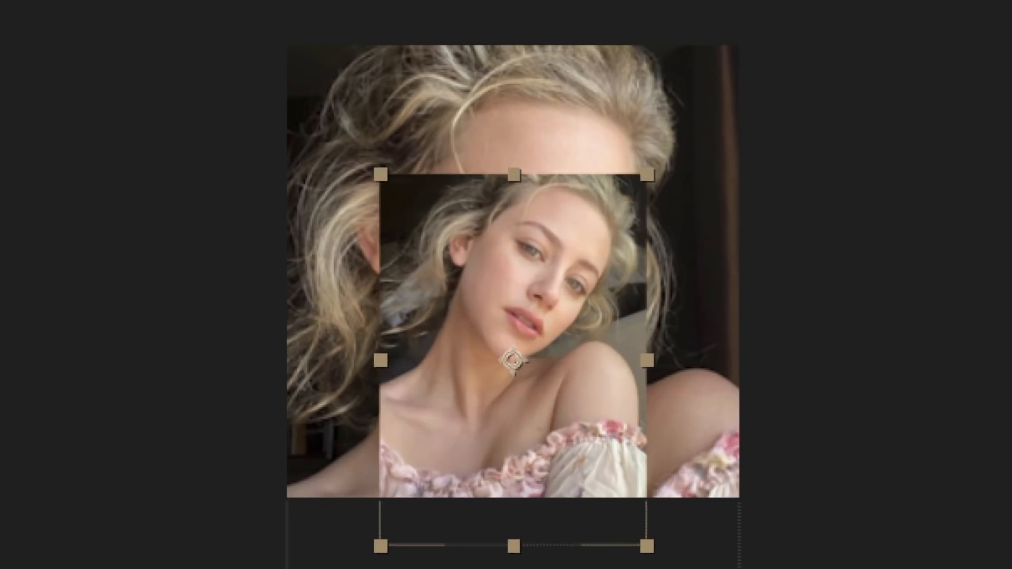
pyautogui.moveTo(555, 322); pyautogui.dragTo(555, 237)
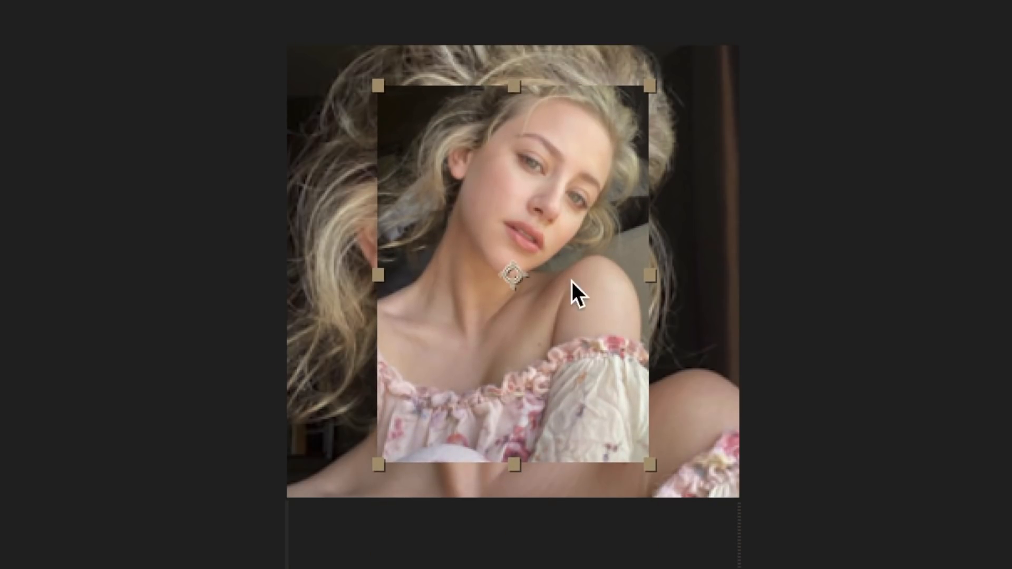
# Step: Set the scale of the lower pre-comp layer in Comp 1 to 60%, matching the top layer
pyautogui.click(715, 153)
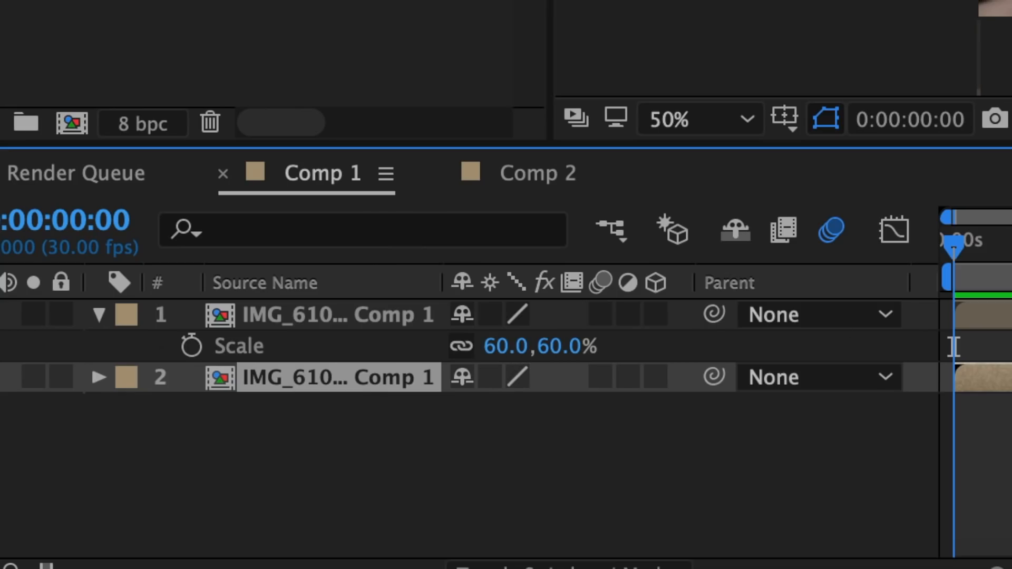
pyautogui.press('s')
pyautogui.click(504, 409)
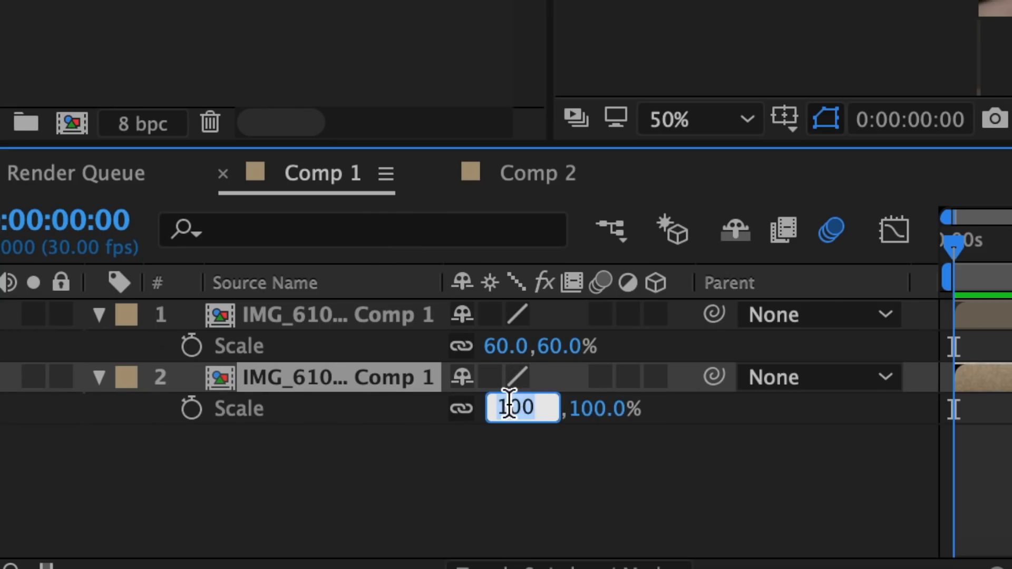
pyautogui.write('6')
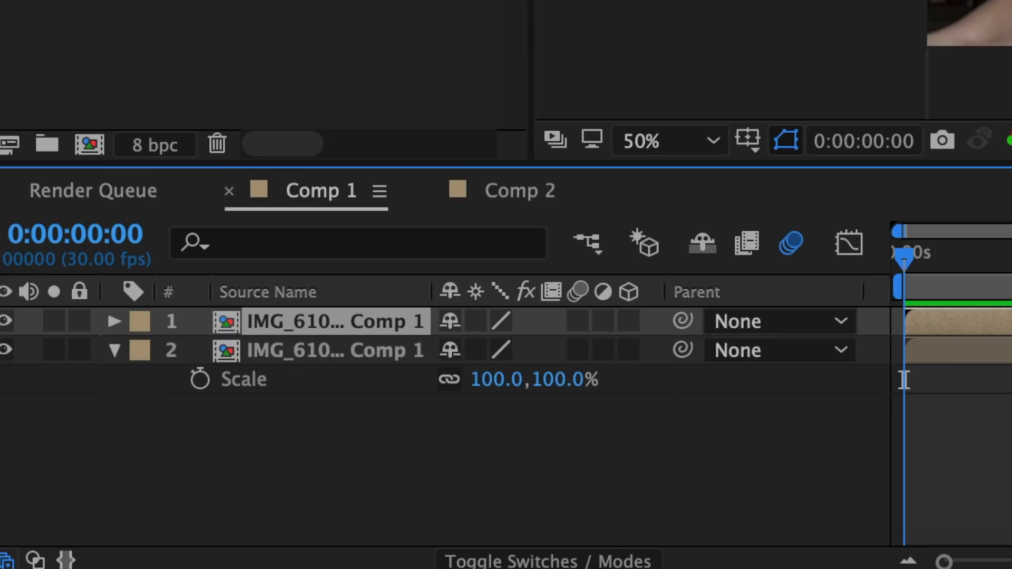
# Step: Set the lower pre-comp layer's position to 544, 534 to match the top layer
pyautogui.press('p')
pyautogui.click(336, 380)
pyautogui.press('p')
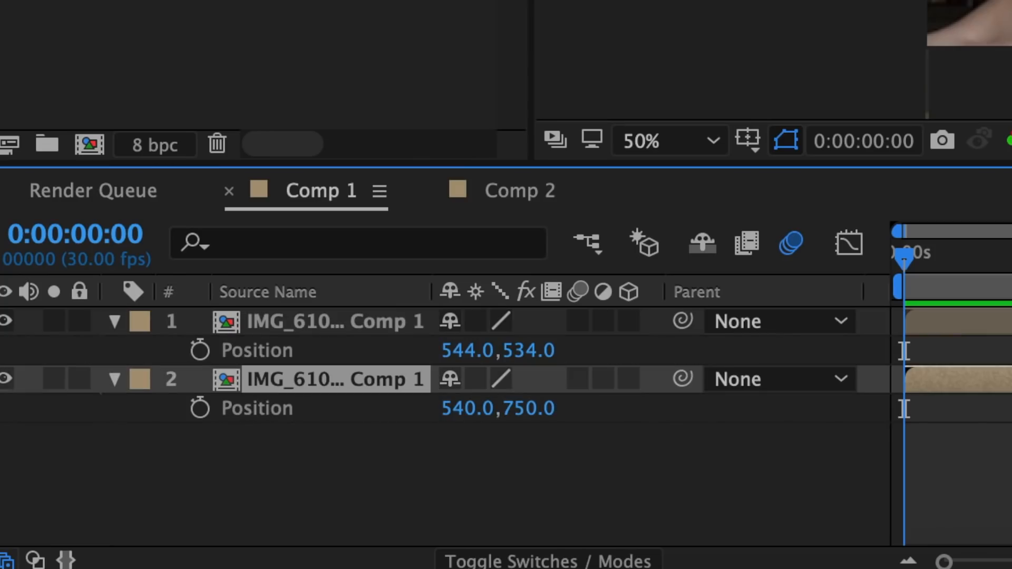
pyautogui.click(533, 408)
pyautogui.write('534')
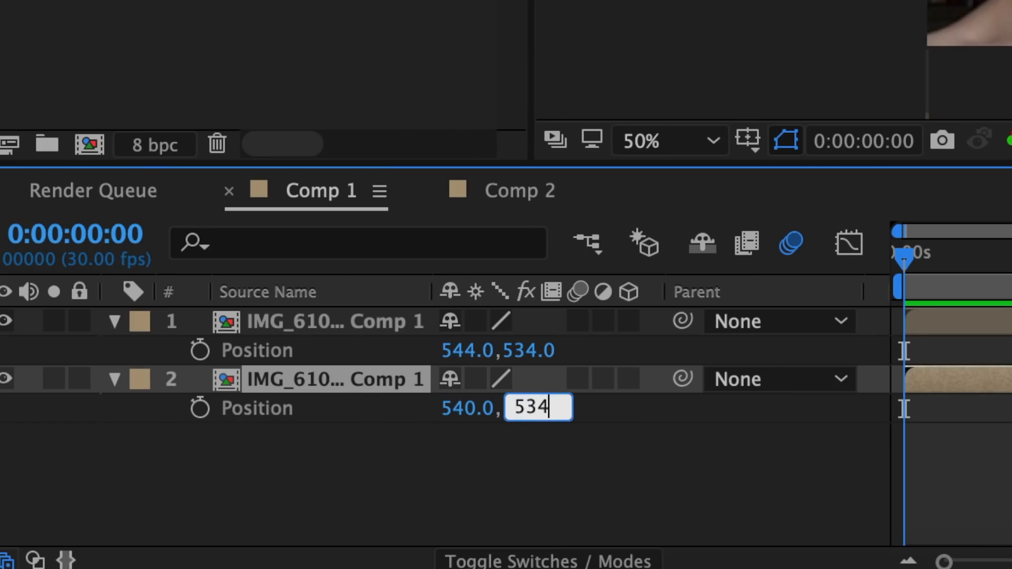
pyautogui.press('Return')
pyautogui.click(481, 405)
pyautogui.write('544')
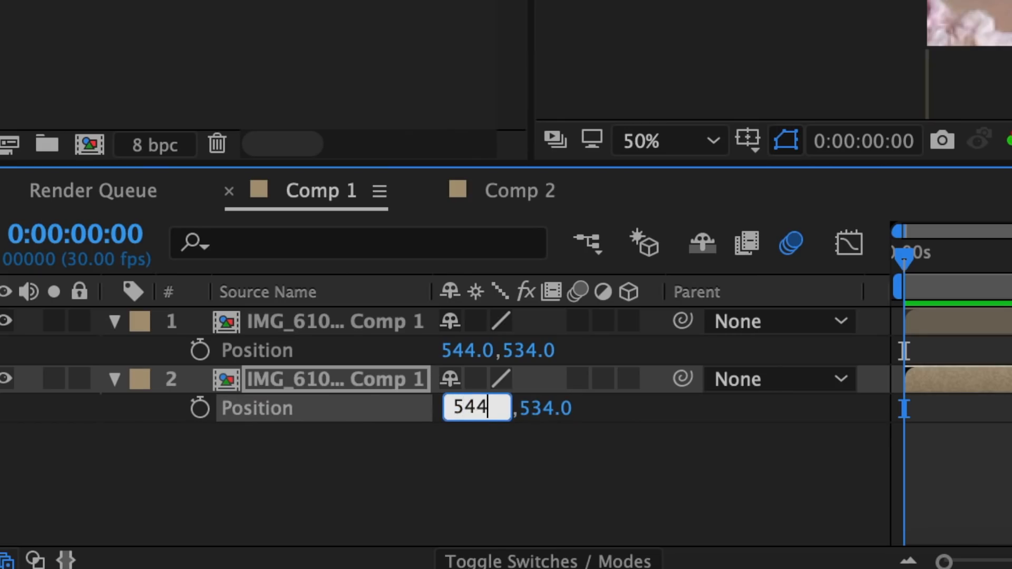
pyautogui.press('Return')
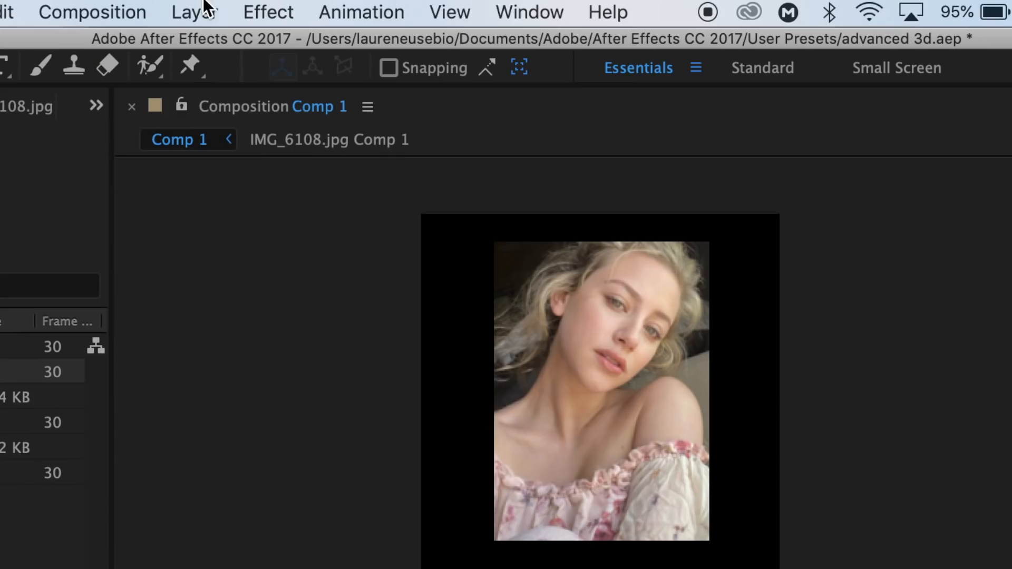
# Step: Create a new 1080 x 1080 px solid layer in Comp 1 with a lighter, medium blue color
pyautogui.click(193, 10)
pyautogui.moveTo(205, 42)
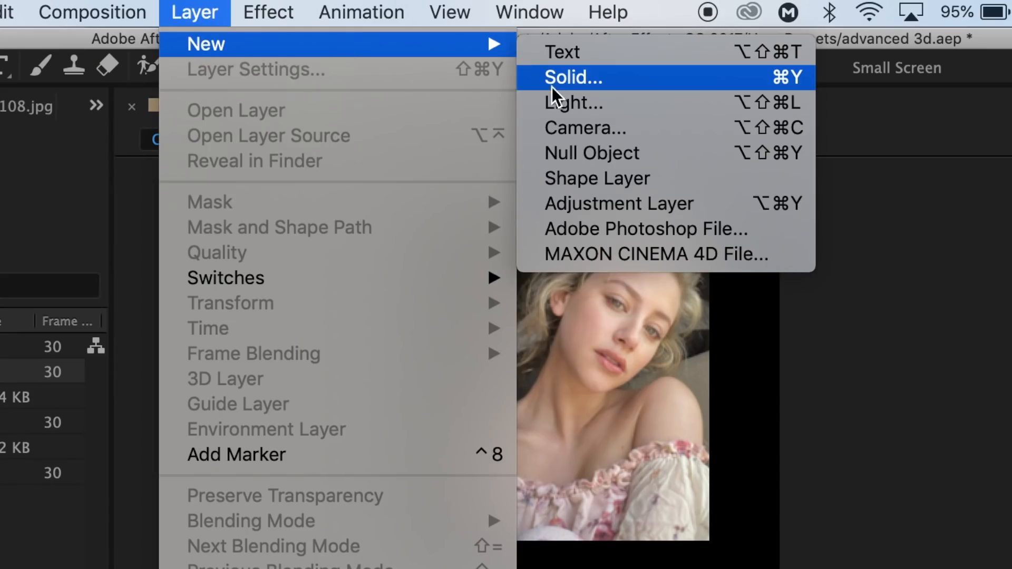
pyautogui.click(558, 87)
pyautogui.click(334, 470)
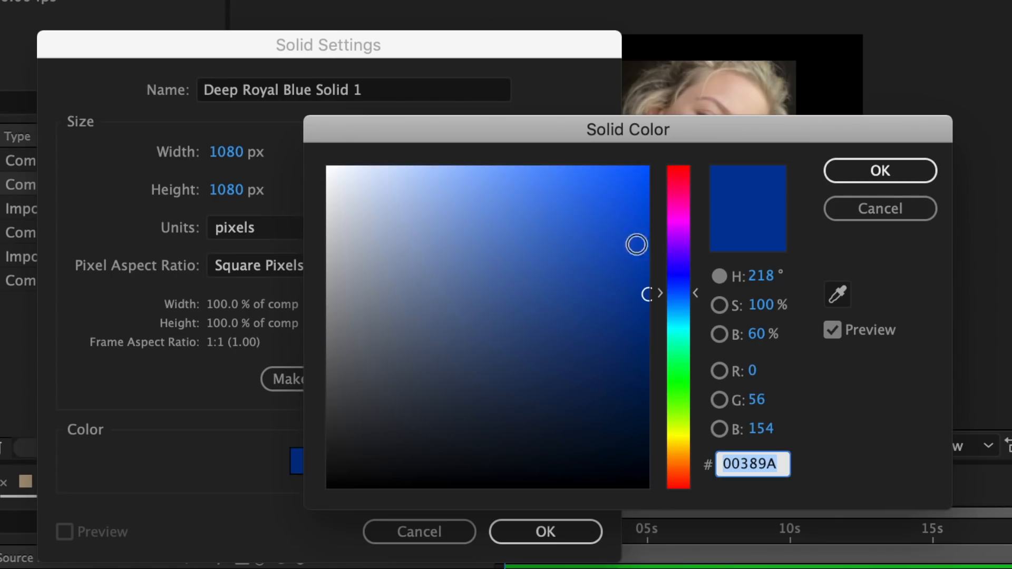
pyautogui.moveTo(606, 266)
pyautogui.mouseDown()
pyautogui.moveTo(508, 211)
pyautogui.moveTo(481, 211)
pyautogui.mouseUp()
pyautogui.click(896, 170)
pyautogui.click(559, 531)
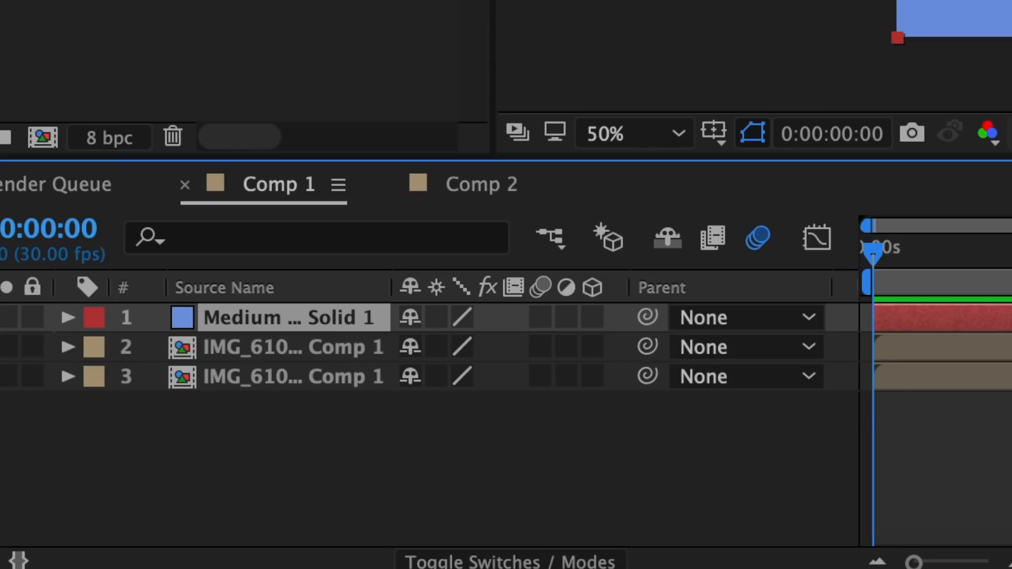
# Step: Unlink the blue solid's scale proportions and shrink it into a vertical strip 11% wide, adjusting its height to match the portraits
pyautogui.press('s')
pyautogui.moveTo(443, 346)
pyautogui.mouseDown()
pyautogui.moveTo(409, 346)
pyautogui.moveTo(423, 349)
pyautogui.mouseUp()
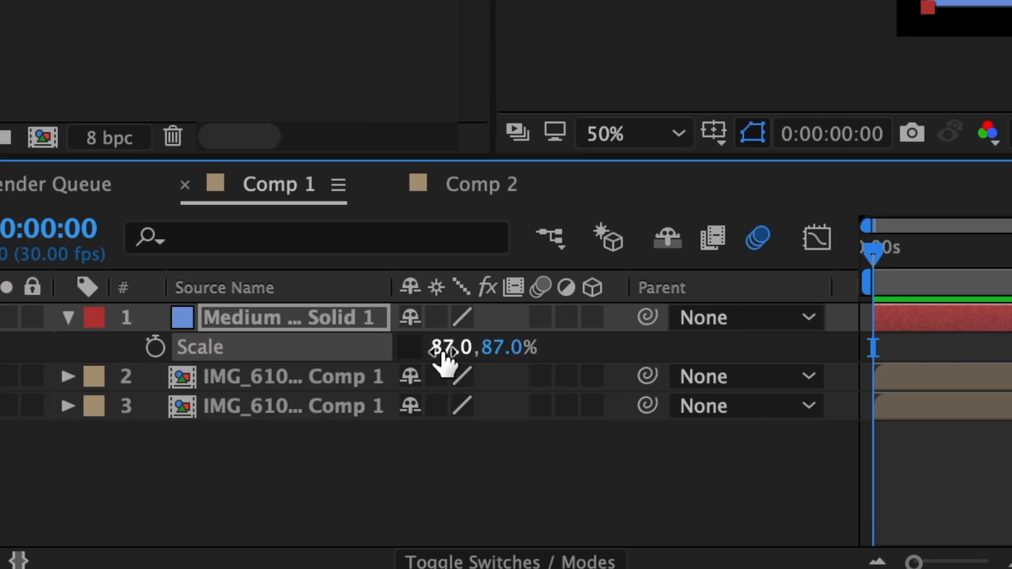
pyautogui.moveTo(219, 464); pyautogui.dragTo(193, 468)
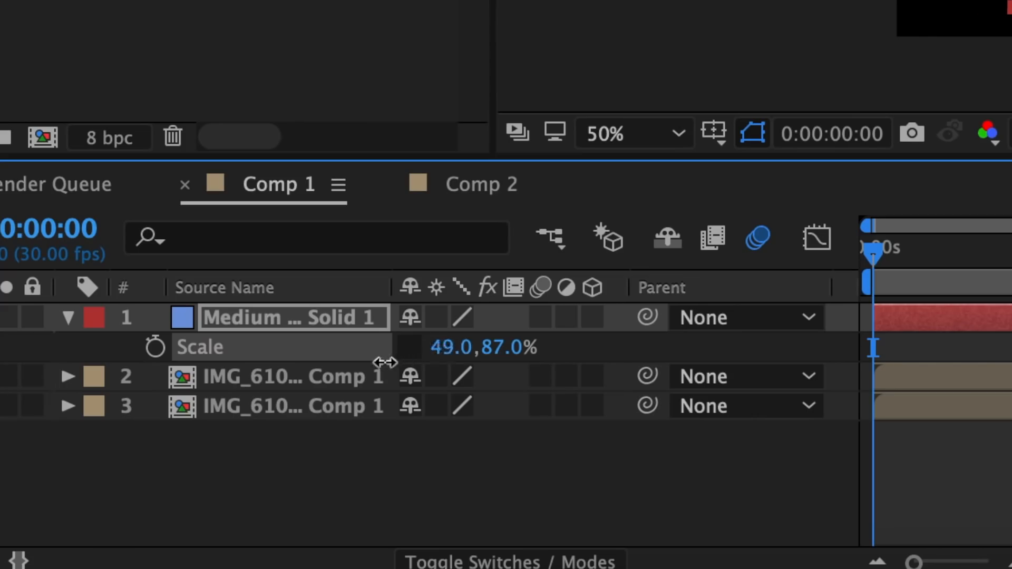
pyautogui.moveTo(384, 363); pyautogui.dragTo(319, 364)
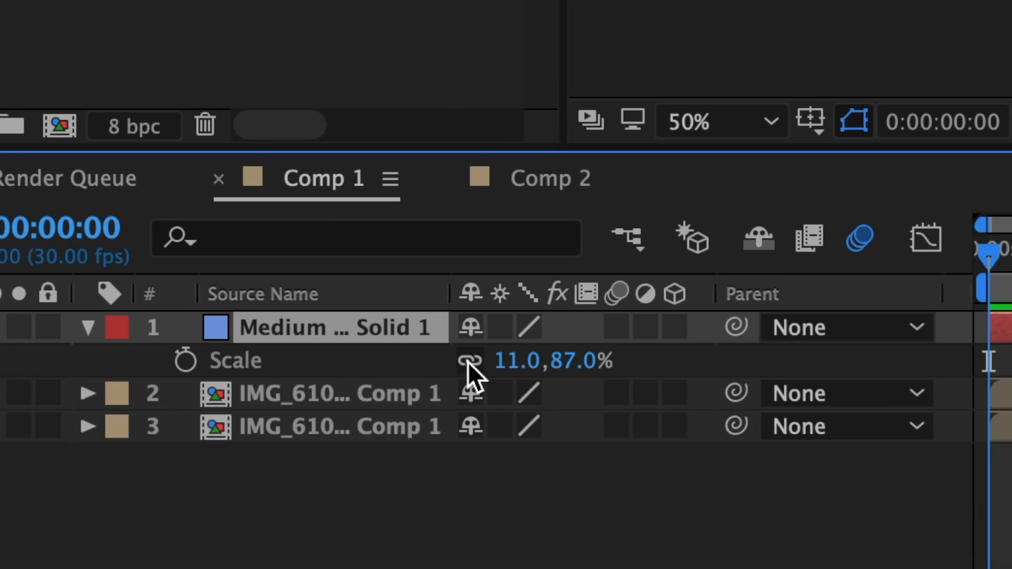
pyautogui.click(824, 445)
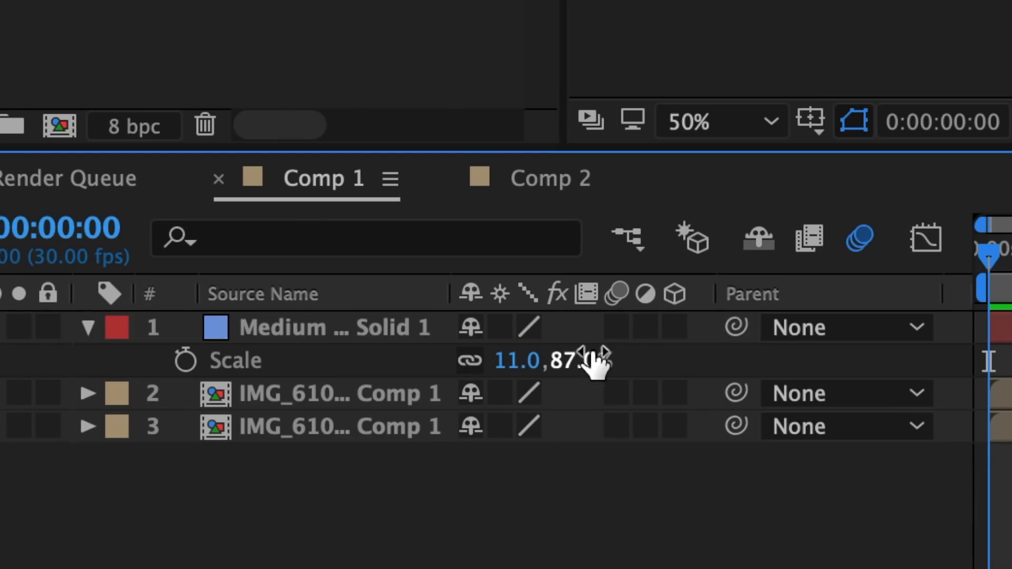
pyautogui.moveTo(596, 363)
pyautogui.mouseDown()
pyautogui.moveTo(582, 363)
pyautogui.moveTo(592, 362)
pyautogui.mouseUp()
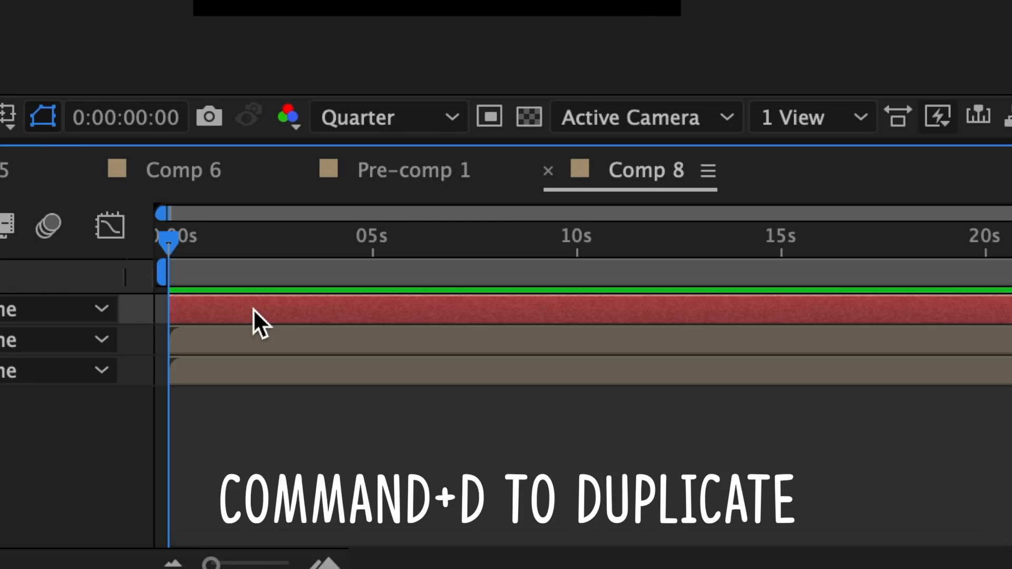
# Step: Duplicate the blue strip layer and enable motion blur and 3D for all four layers
pyautogui.press('super+d')
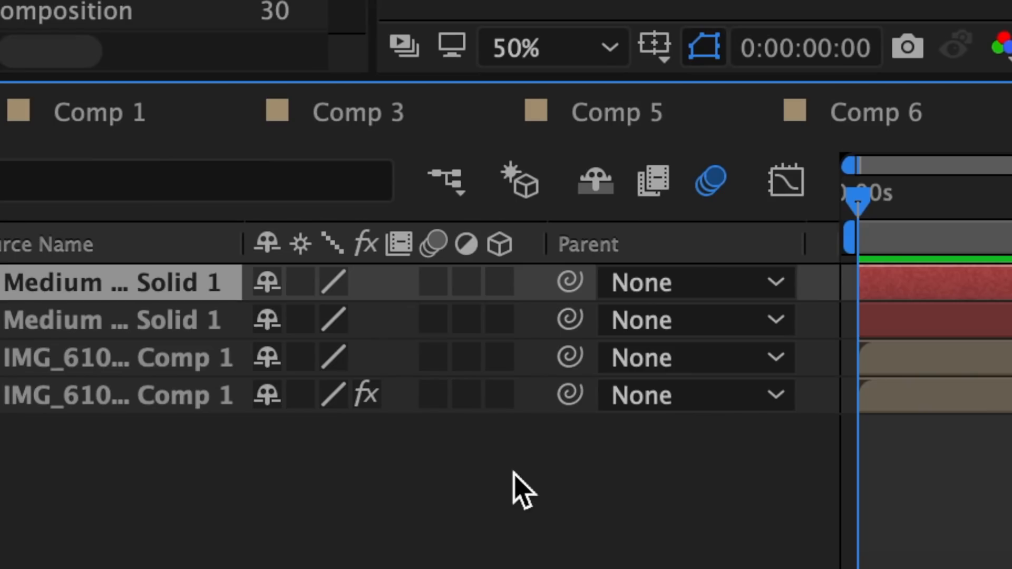
pyautogui.click(435, 283)
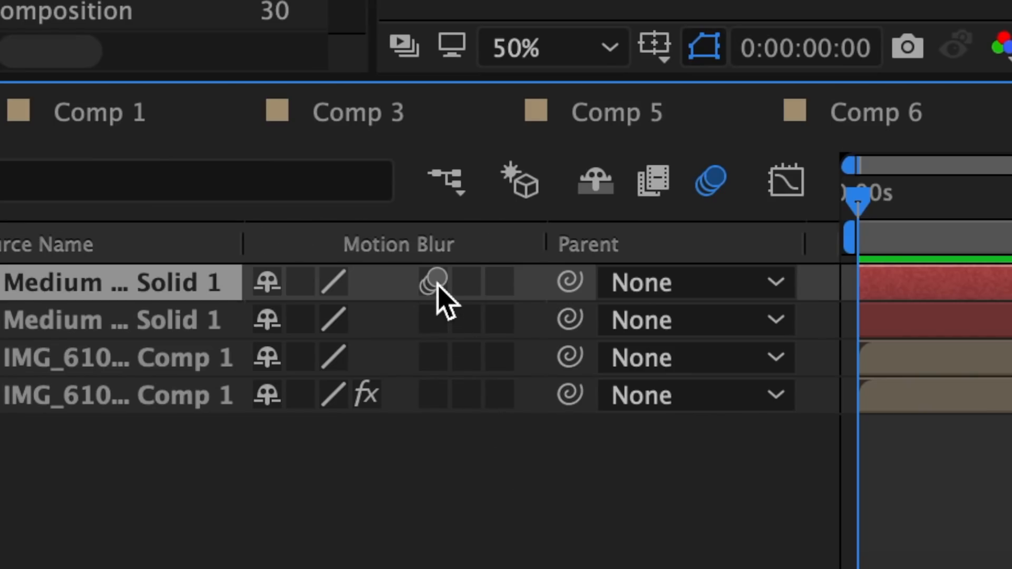
pyautogui.moveTo(438, 286); pyautogui.dragTo(437, 412)
pyautogui.moveTo(504, 283); pyautogui.dragTo(510, 461)
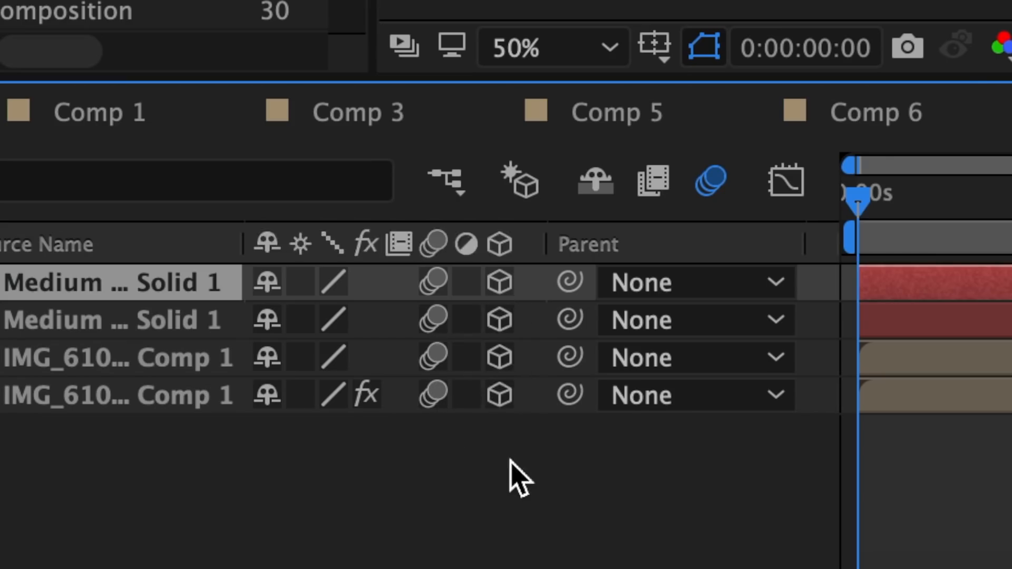
# Step: Switch the preview to Custom View 1 and increase the bottom pre-comp layer's Z position to push it behind the front portrait
pyautogui.click(491, 142)
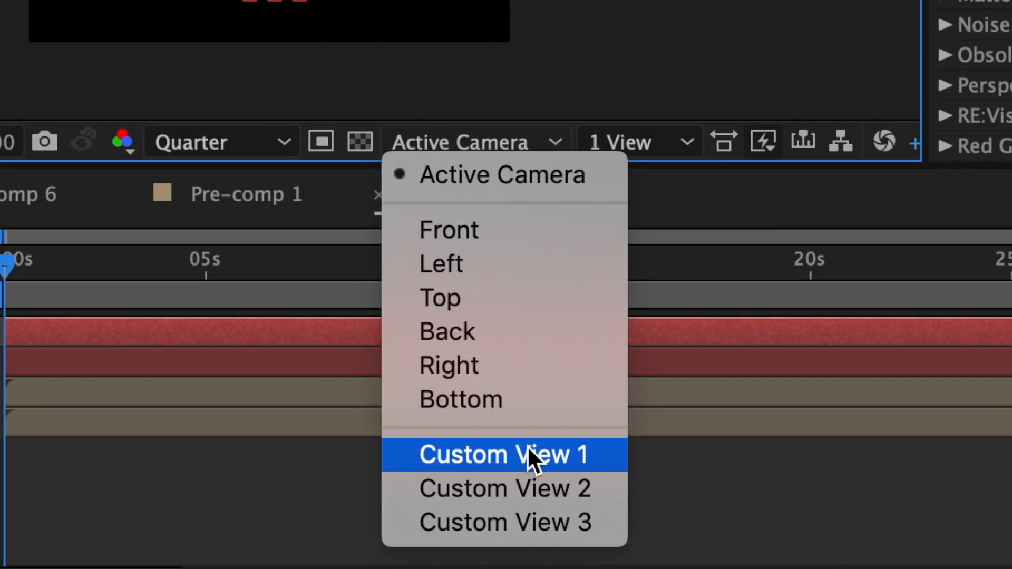
pyautogui.click(528, 453)
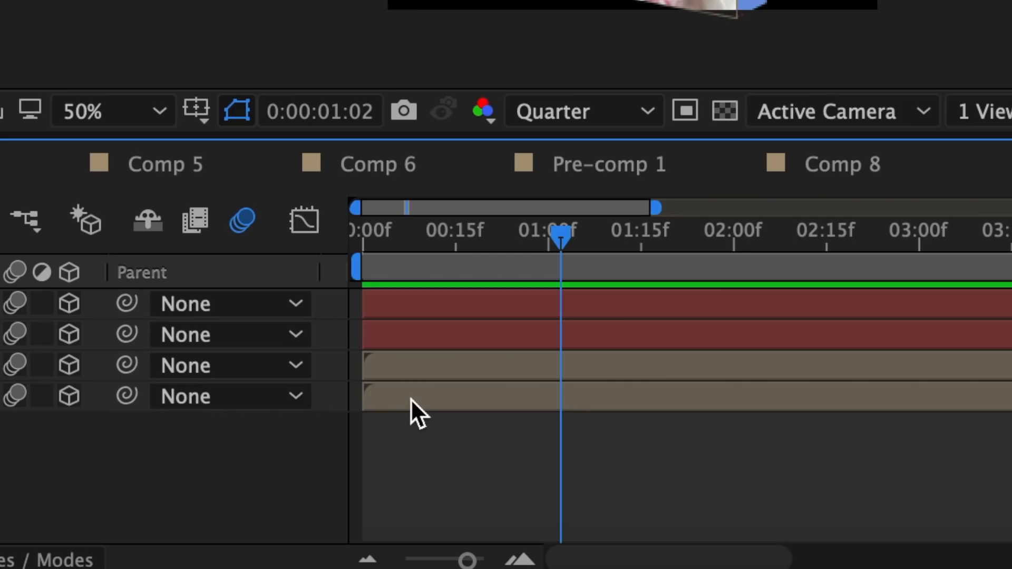
pyautogui.click(415, 398)
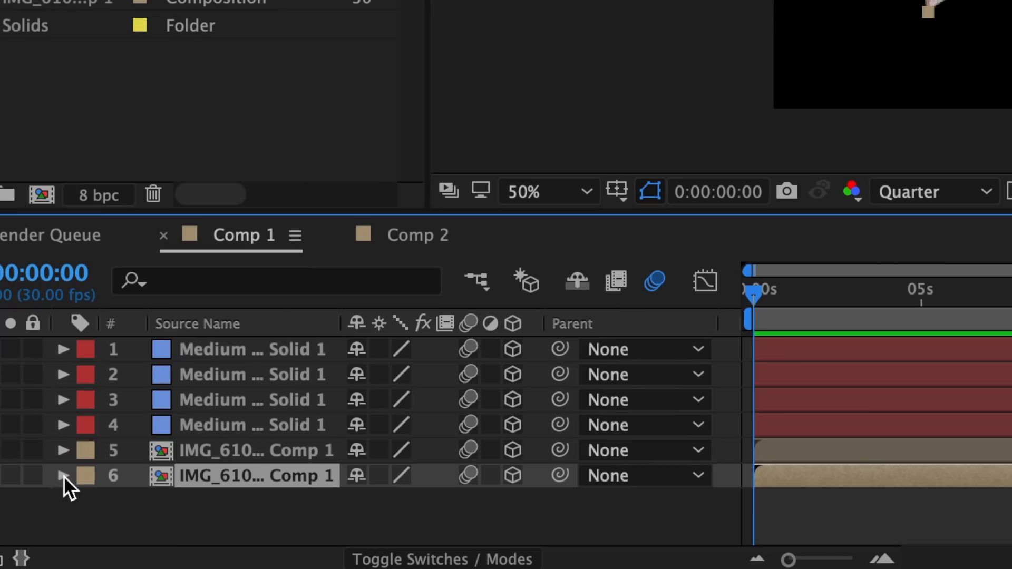
pyautogui.click(63, 477)
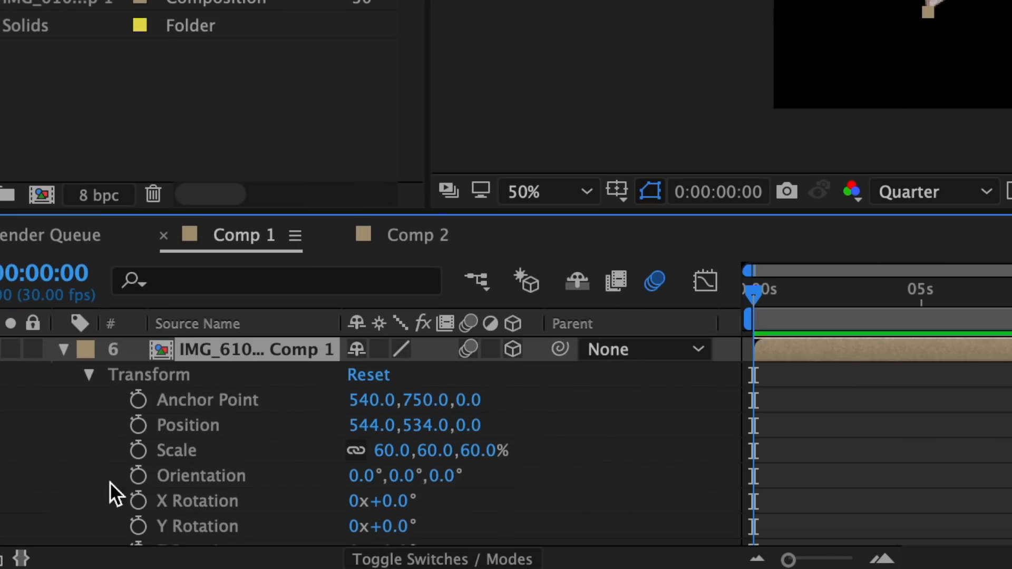
pyautogui.scroll(-2, 135, 469)
pyautogui.scroll(1, 134, 470)
pyautogui.moveTo(479, 400); pyautogui.dragTo(606, 404)
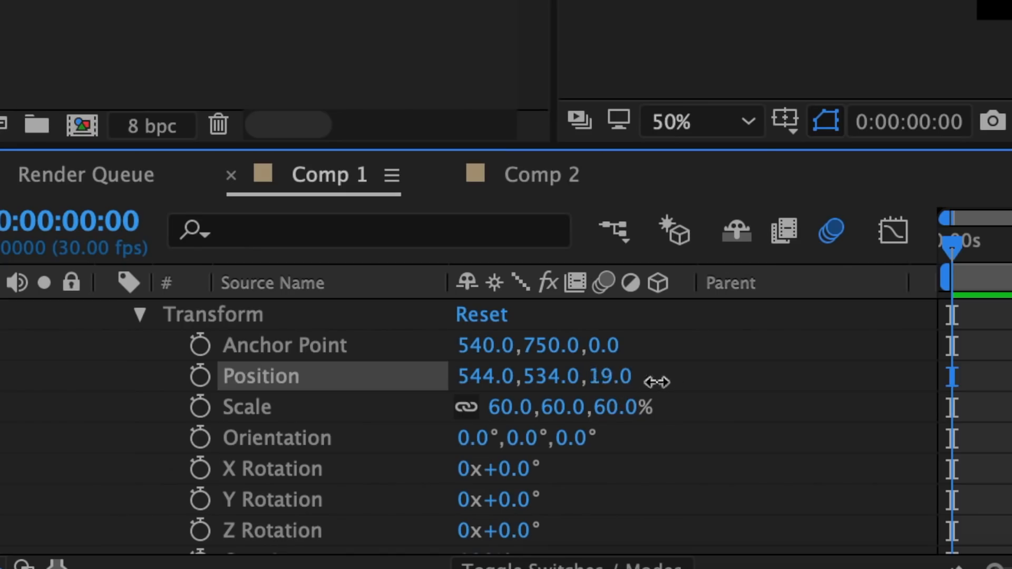
pyautogui.moveTo(773, 382); pyautogui.dragTo(848, 383)
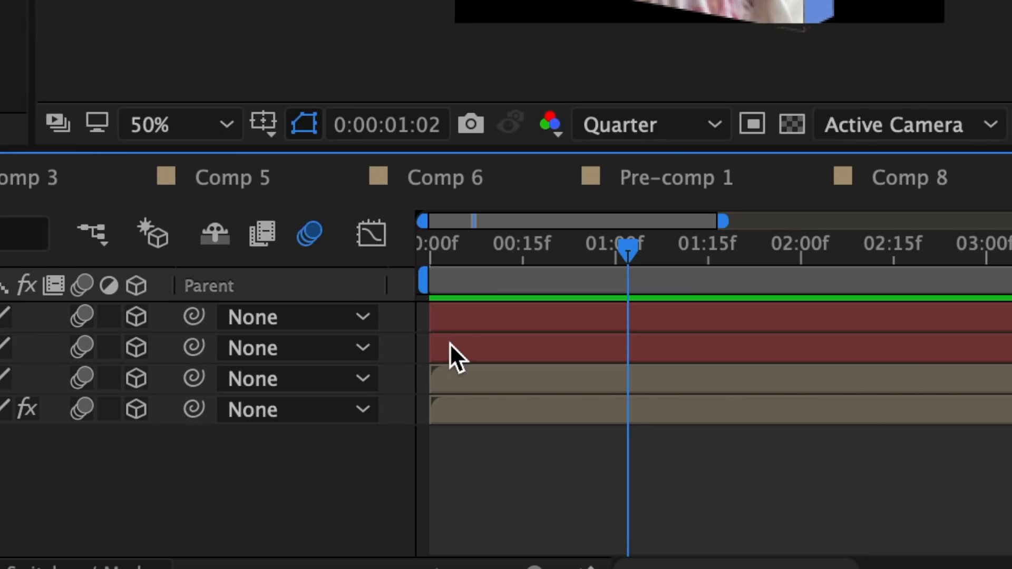
# Step: Rotate the lower blue strip about its Y axis until it stands perpendicular to the portraits
pyautogui.click(450, 343)
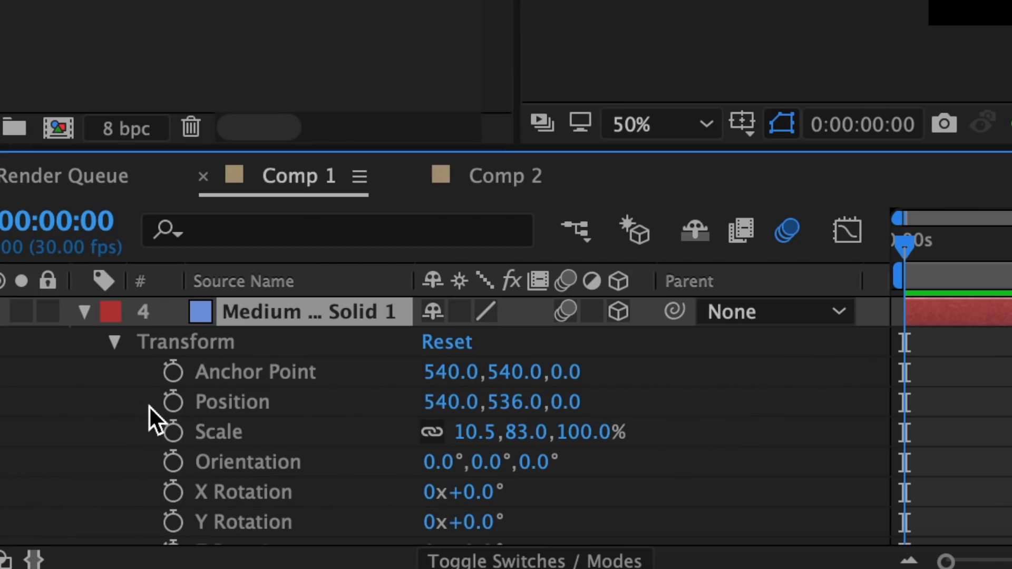
pyautogui.scroll(-2, 542, 457)
pyautogui.click(474, 462)
pyautogui.write('-')
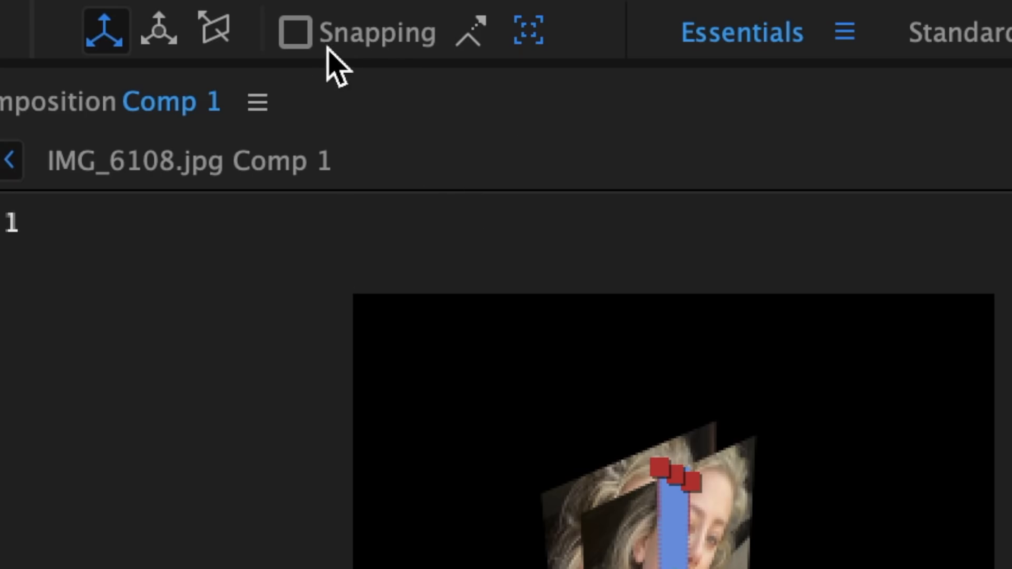
# Step: Enable snapping and move the rotated blue strip onto the portraits' left vertical edge to form one side of the box
pyautogui.click(305, 42)
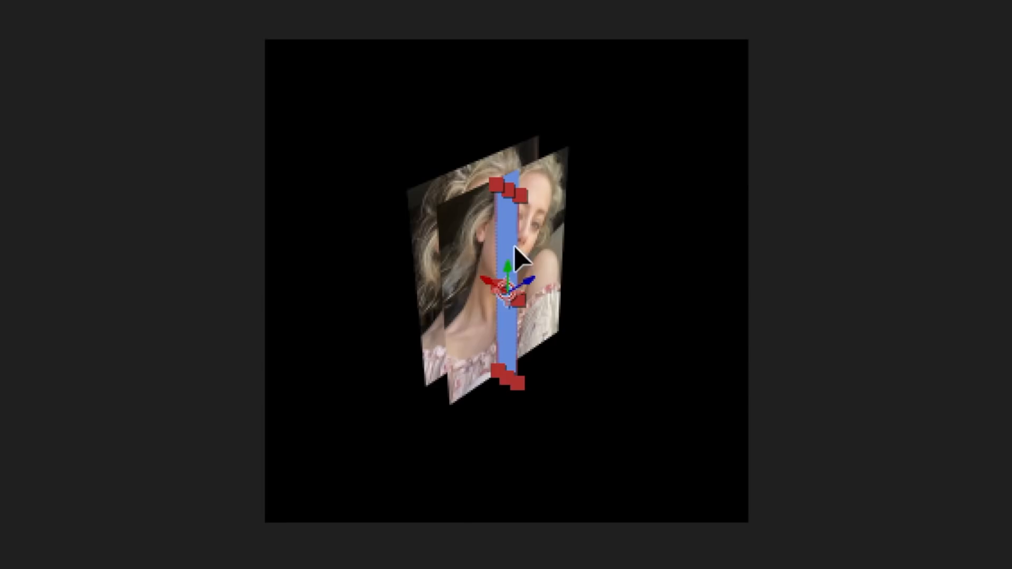
pyautogui.moveTo(552, 195); pyautogui.dragTo(511, 205)
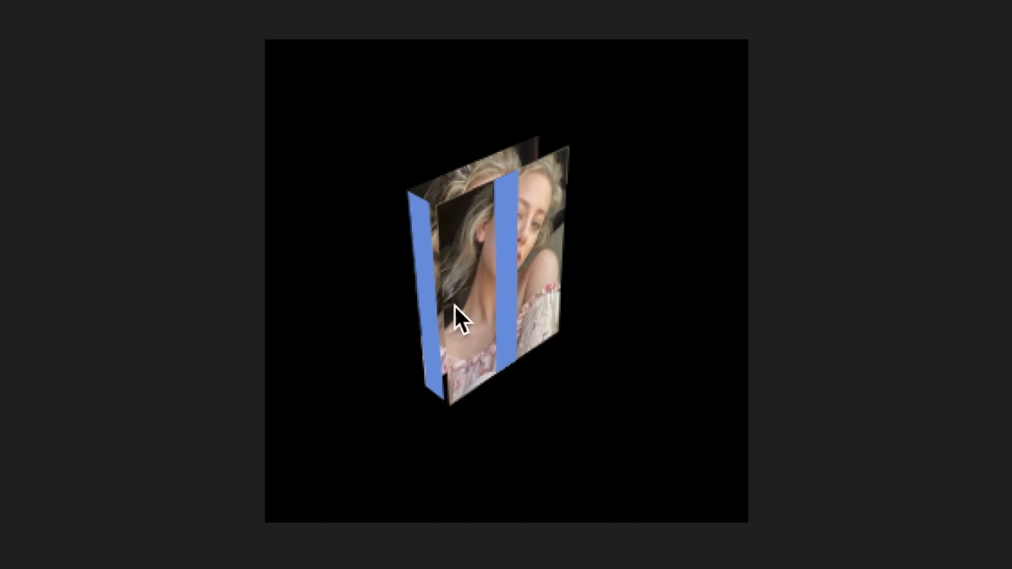
pyautogui.click(511, 201)
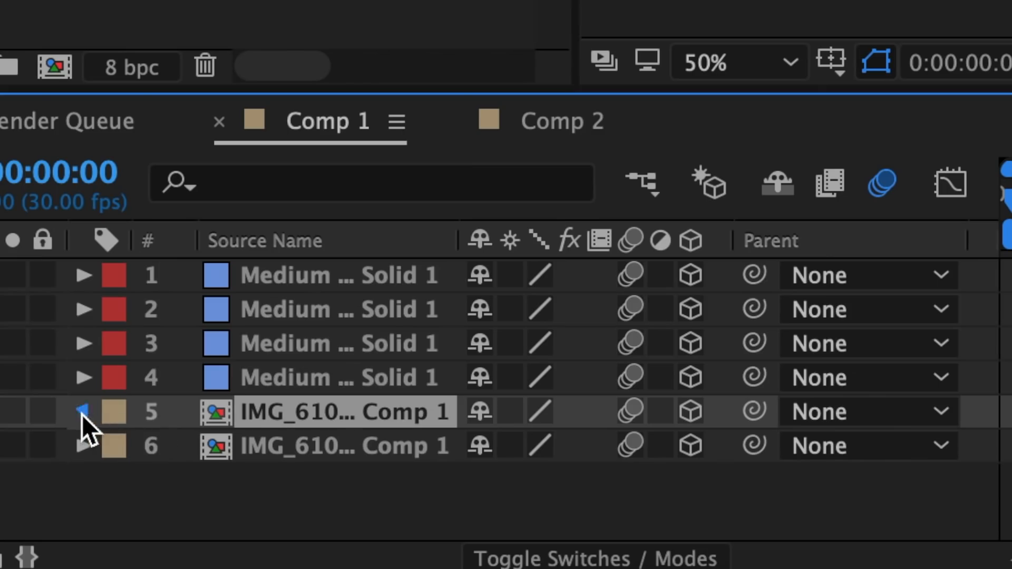
# Step: Increase the front pre-comp layer's Z position slightly to close its gap with the blue side strip
pyautogui.click(83, 411)
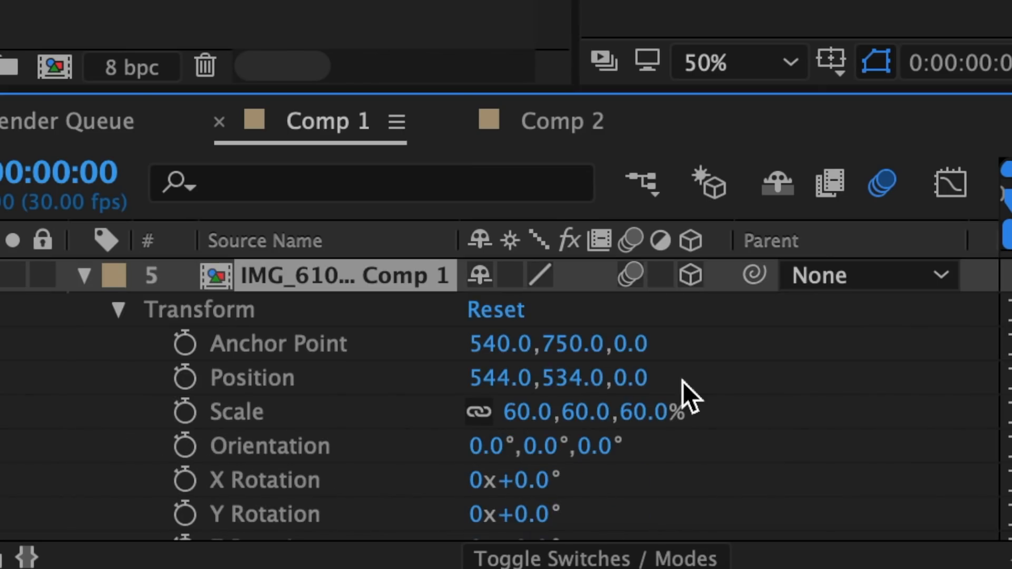
pyautogui.moveTo(653, 377); pyautogui.dragTo(675, 377)
pyautogui.moveTo(674, 378); pyautogui.dragTo(685, 378)
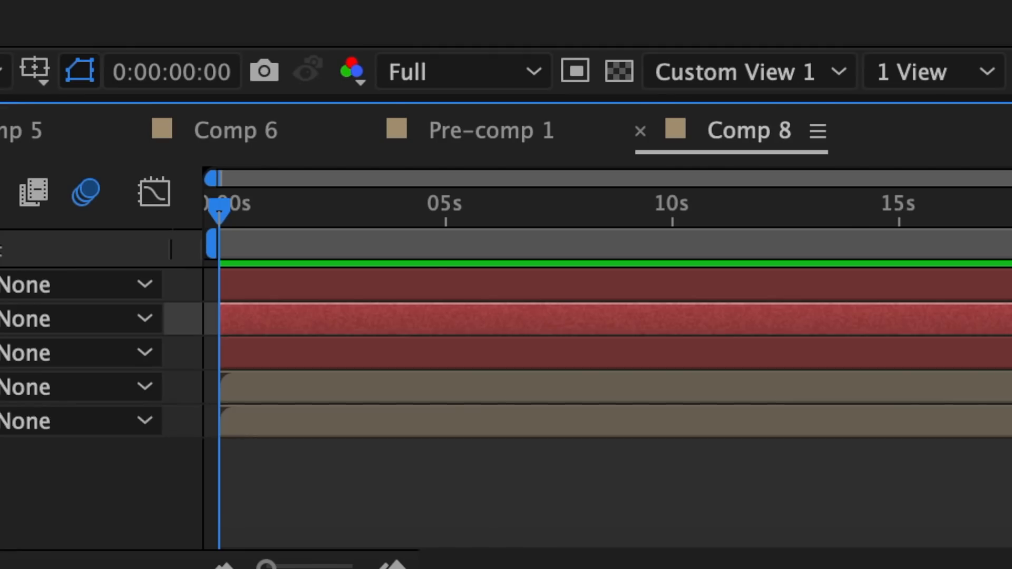
# Step: Switch the preview to Custom View 3 and snap a rotated blue strip onto the portraits' opposite vertical edge
pyautogui.click(745, 70)
pyautogui.click(578, 521)
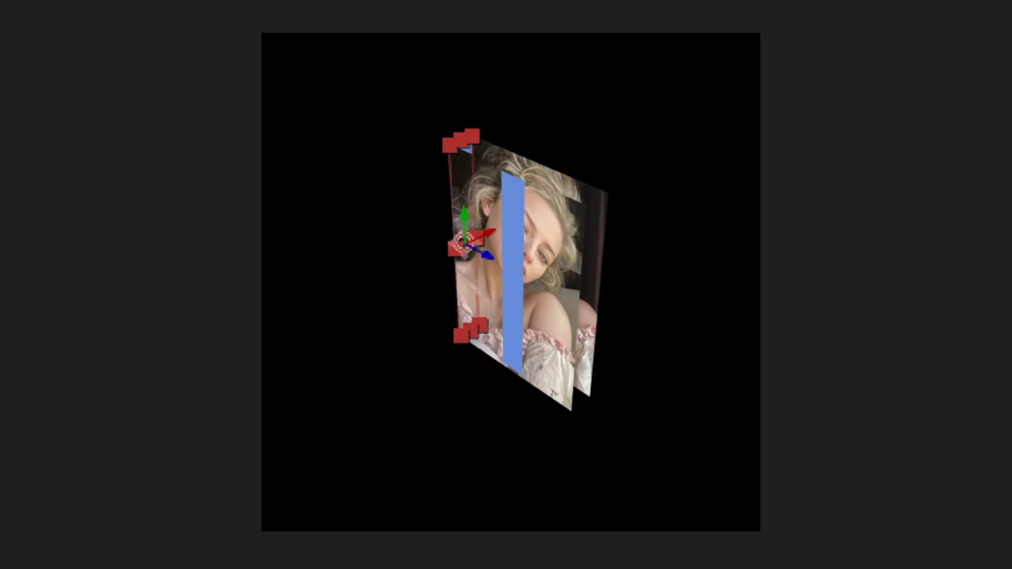
pyautogui.click(596, 429)
pyautogui.click(459, 242)
pyautogui.moveTo(514, 304); pyautogui.dragTo(583, 323)
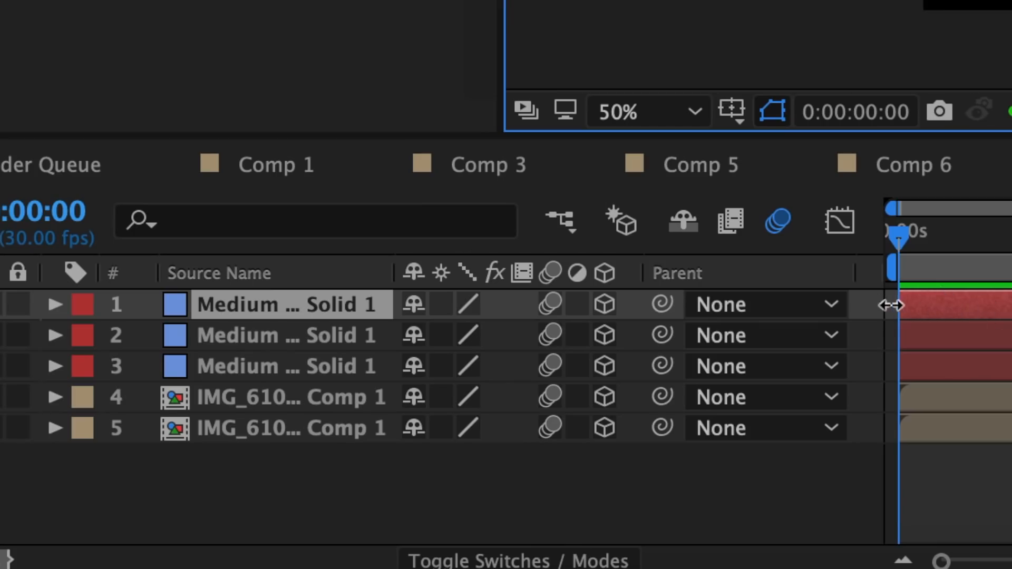
# Step: Set the X Rotation and Z Rotation of the topmost blue strip layer to 90° so it lies horizontally
pyautogui.click(55, 304)
pyautogui.click(86, 336)
pyautogui.scroll(-3, 564, 461)
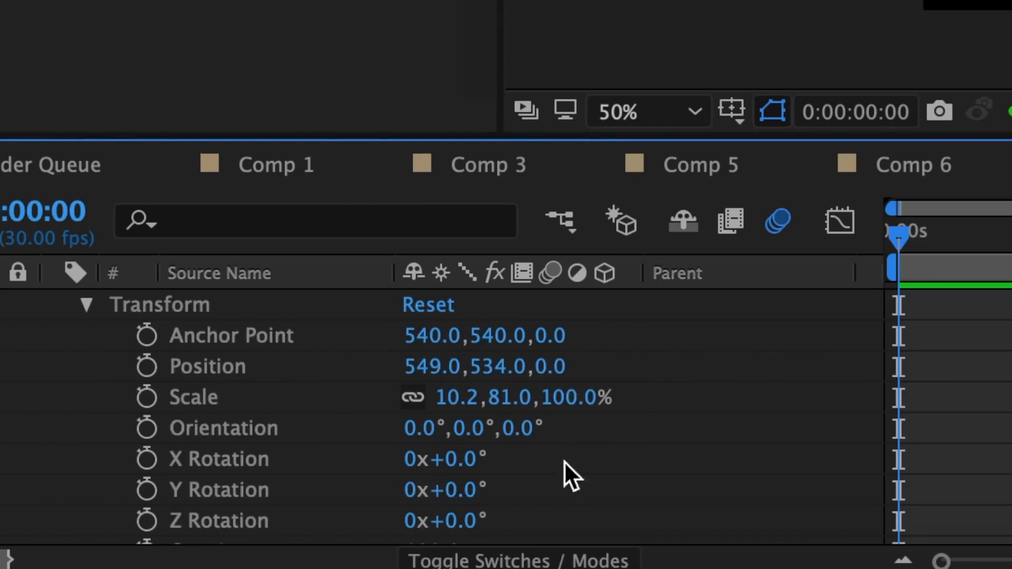
pyautogui.click(466, 397)
pyautogui.write('90')
pyautogui.press('Return')
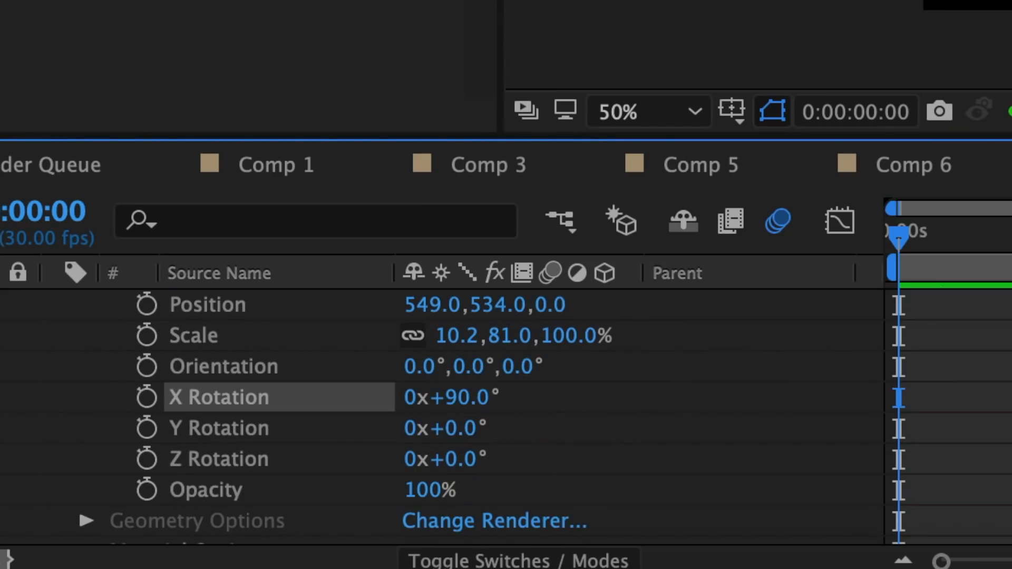
pyautogui.click(464, 460)
pyautogui.write('90')
pyautogui.press('Return')
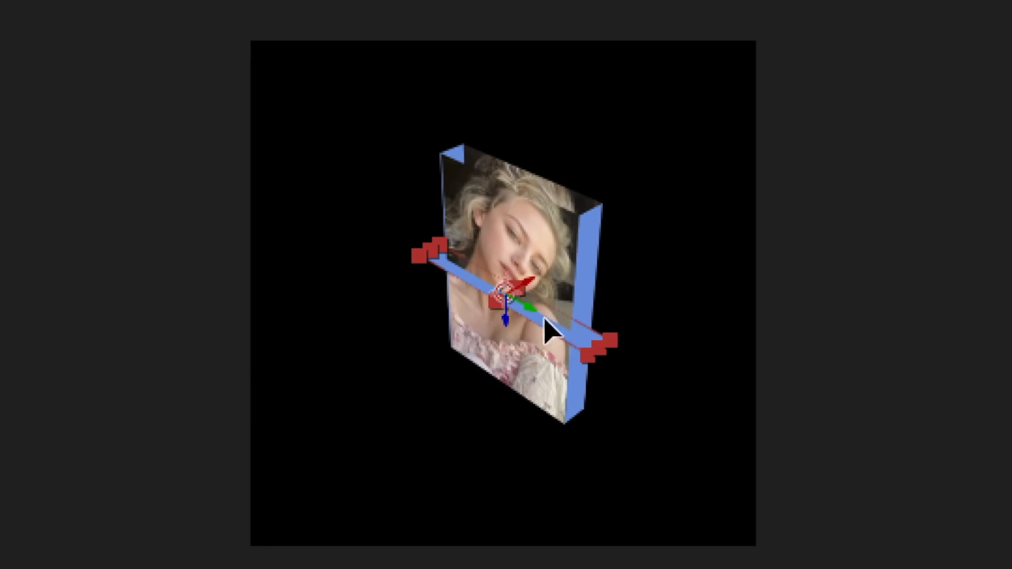
# Step: Move the horizontal blue strip up to the portraits' top edge and reduce its scale lengthwise to fit their width
pyautogui.moveTo(545, 320); pyautogui.dragTo(557, 191)
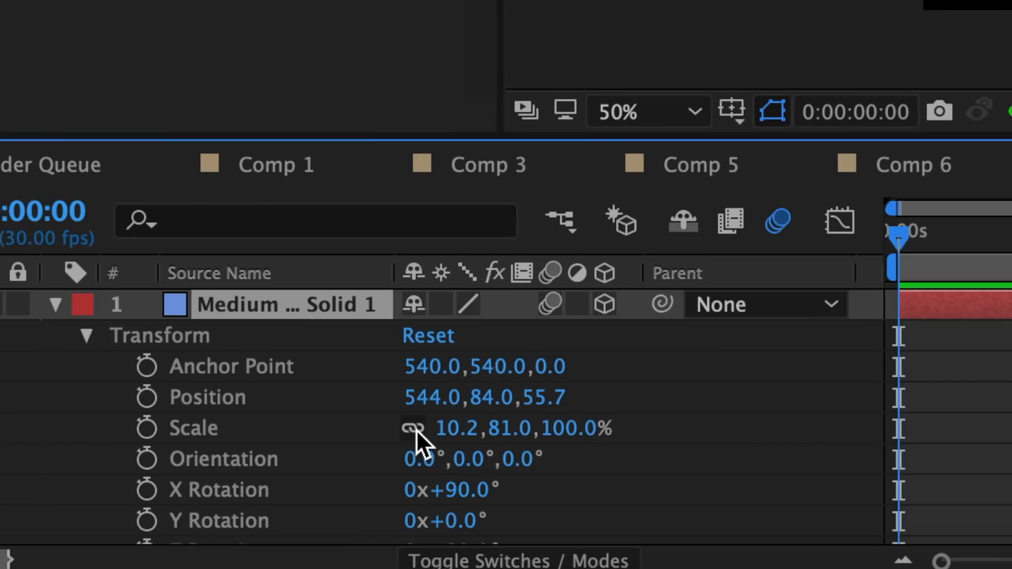
pyautogui.moveTo(514, 428); pyautogui.dragTo(472, 430)
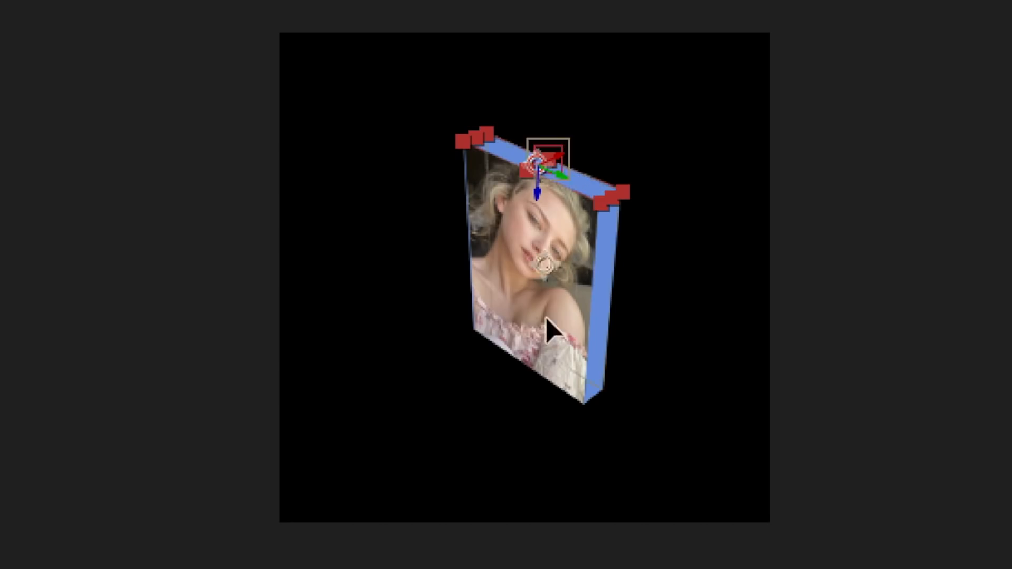
pyautogui.click(548, 401)
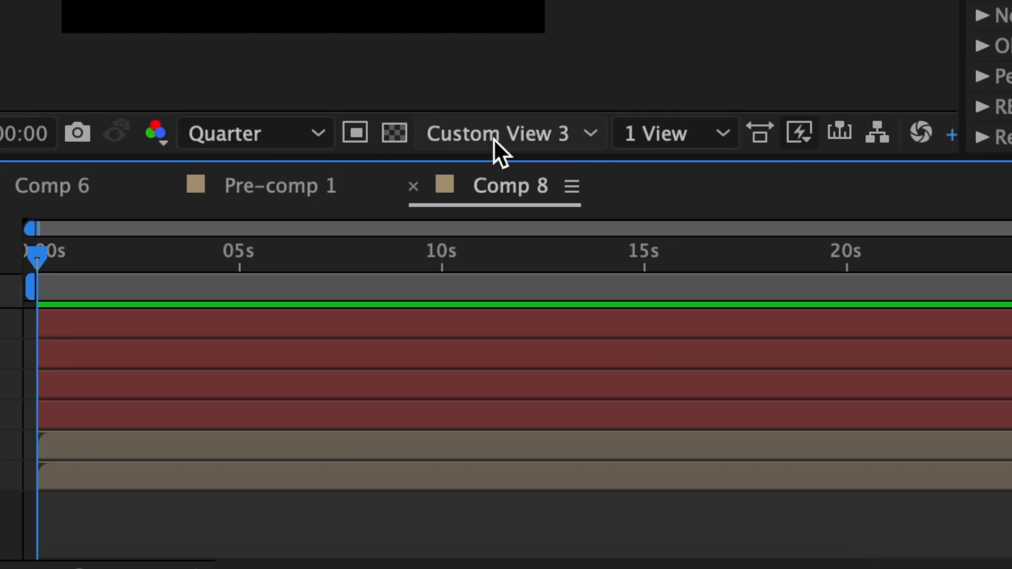
# Step: Return the preview to the Active Camera view and add a null object to the composition
pyautogui.click(493, 138)
pyautogui.click(509, 163)
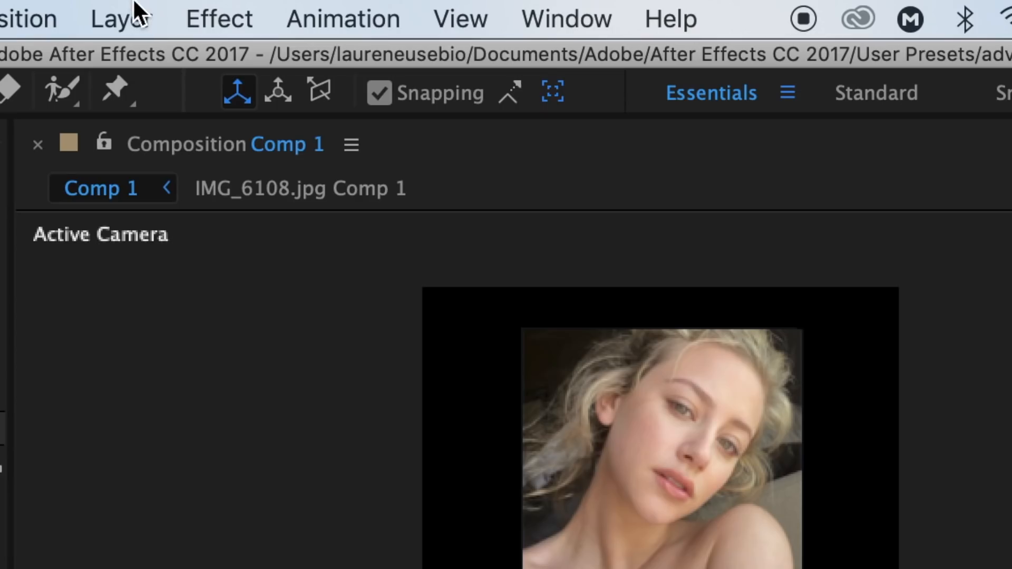
pyautogui.click(131, 15)
pyautogui.moveTo(142, 64)
pyautogui.click(713, 204)
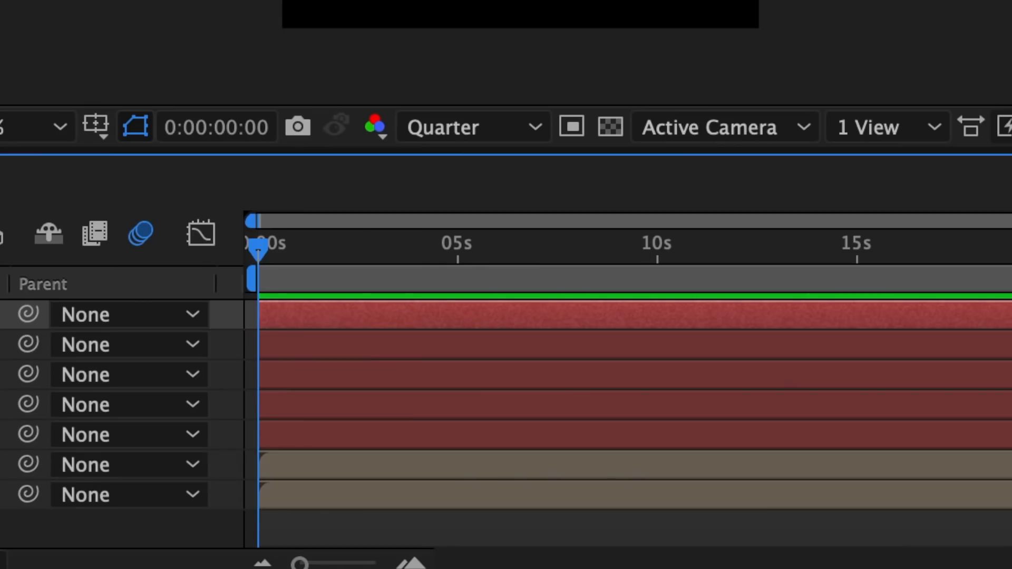
# Step: Parent the four blue solids and both pre-comp layers to Null 1, and check the parent assignment of the first solid
pyautogui.moveTo(227, 339); pyautogui.dragTo(312, 497)
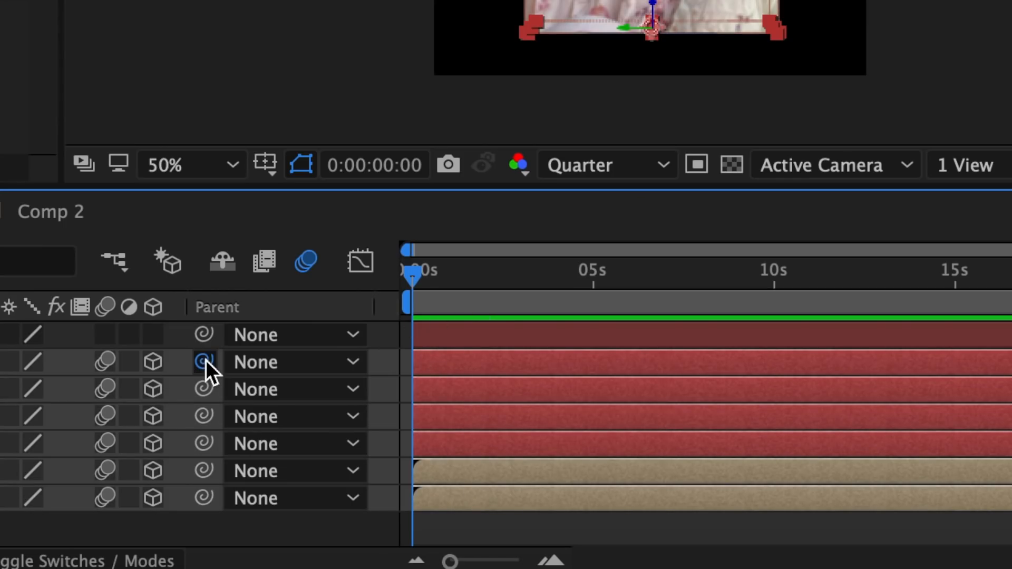
pyautogui.moveTo(204, 362); pyautogui.dragTo(489, 328)
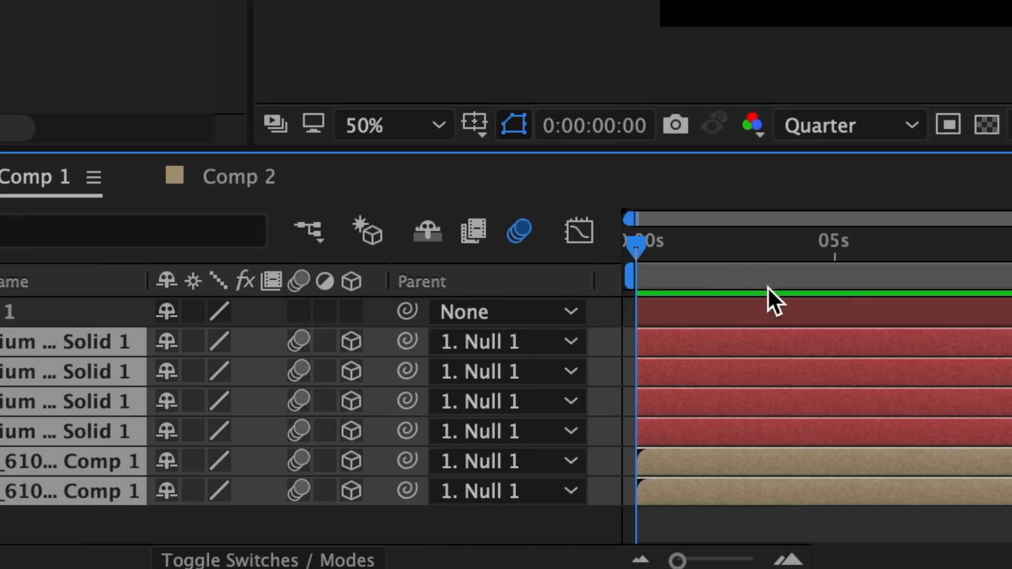
pyautogui.click(433, 524)
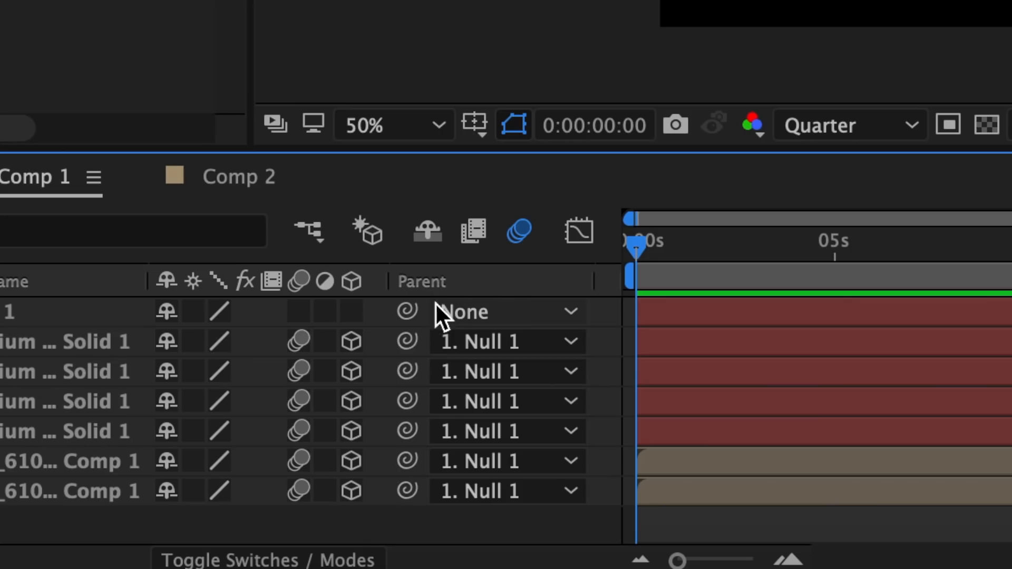
pyautogui.click(527, 340)
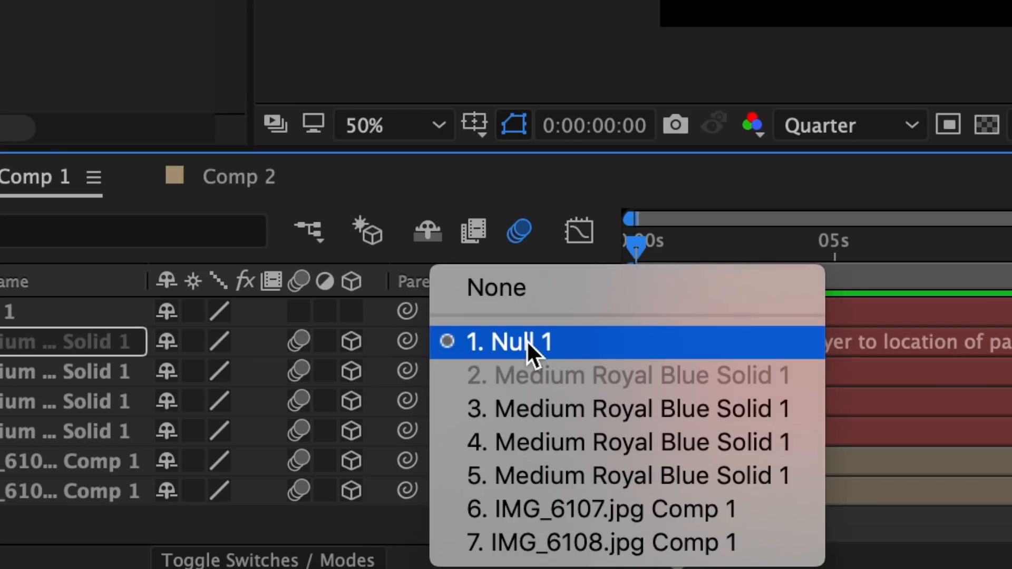
# Step: Keep the first solid parented to Null 1, make Null 1 a 3D layer, and start keyframing its X Rotation at 0:00:00:00
pyautogui.click(567, 342)
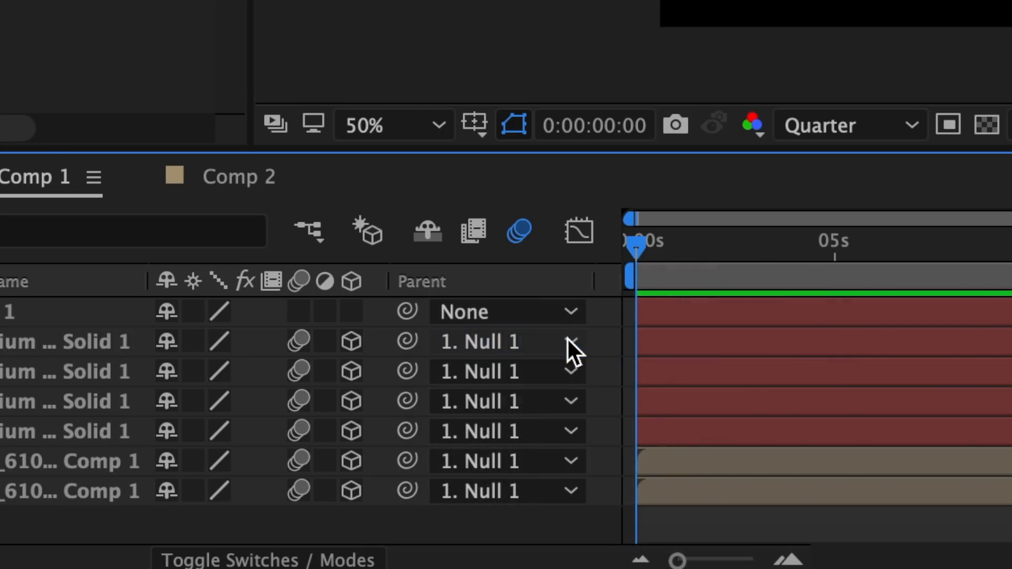
pyautogui.click(390, 305)
pyautogui.click(516, 258)
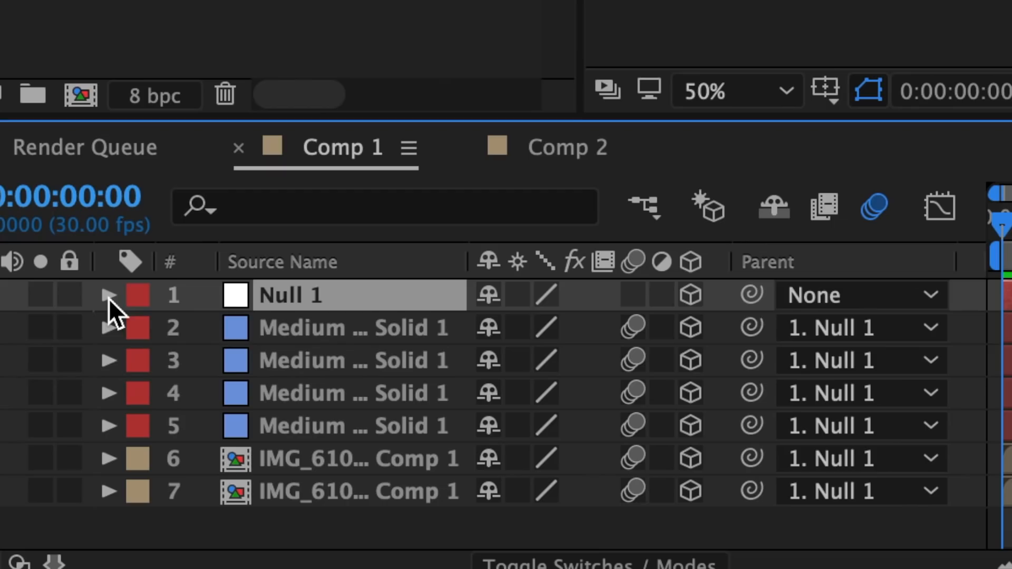
pyautogui.click(109, 296)
pyautogui.click(152, 325)
pyautogui.scroll(-2, 158, 342)
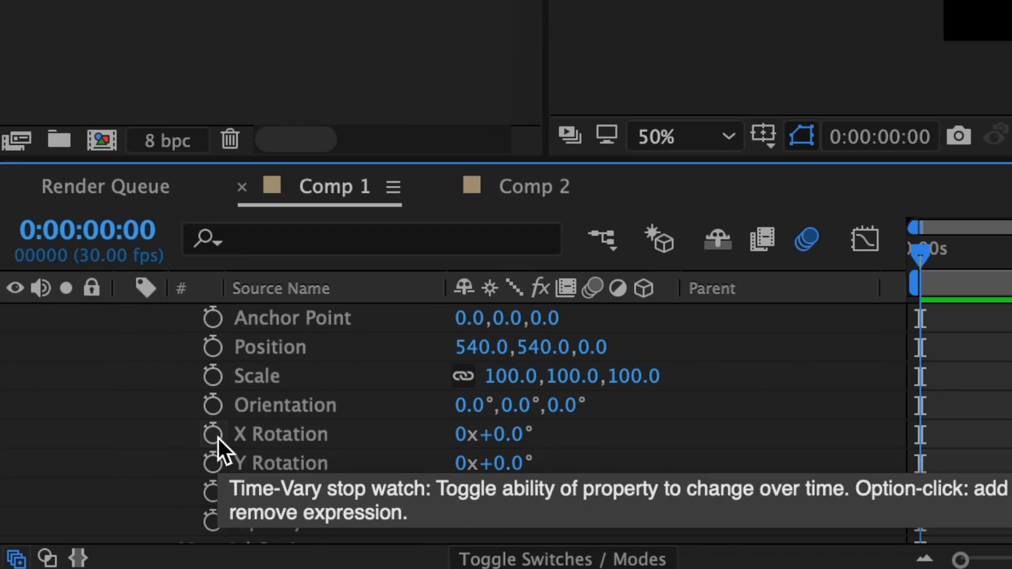
pyautogui.click(206, 491)
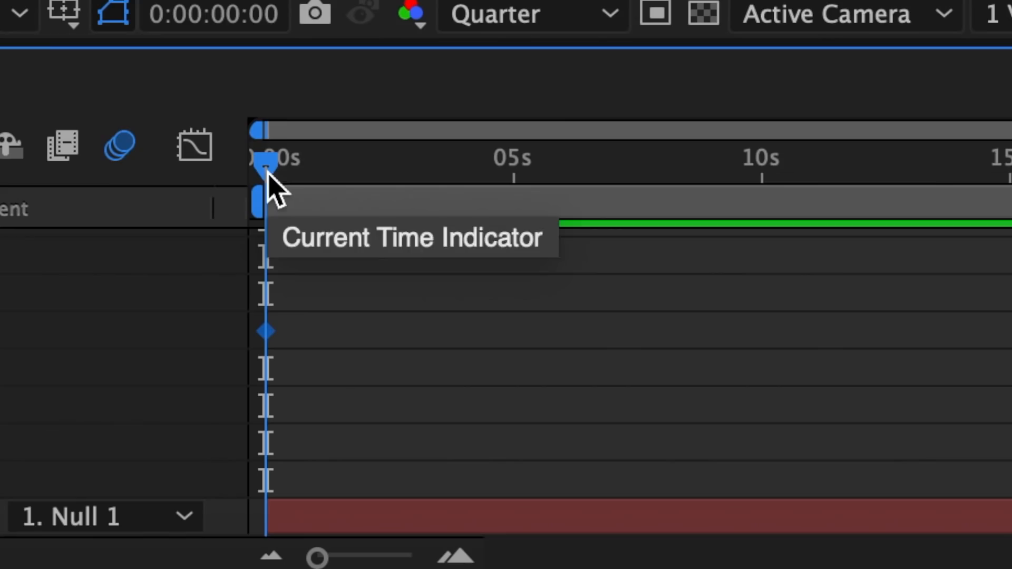
# Step: Keyframe Null 1's X Rotation at 97° at 0:00:03:21, and add a keyframe with a higher rotation at 0:00:07:06
pyautogui.moveTo(920, 253); pyautogui.dragTo(941, 254)
pyautogui.moveTo(343, 175); pyautogui.dragTo(451, 178)
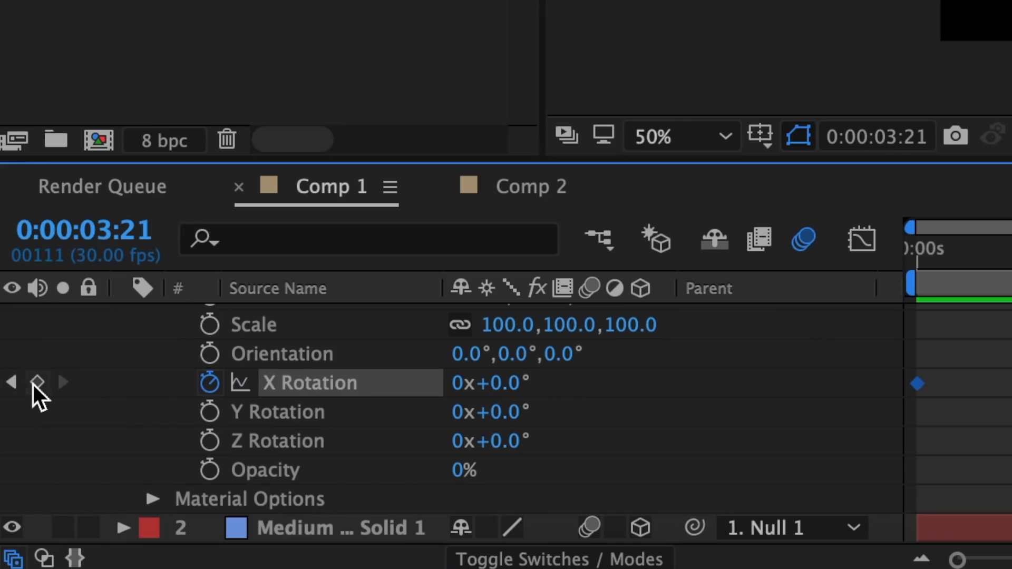
pyautogui.moveTo(503, 383); pyautogui.dragTo(644, 393)
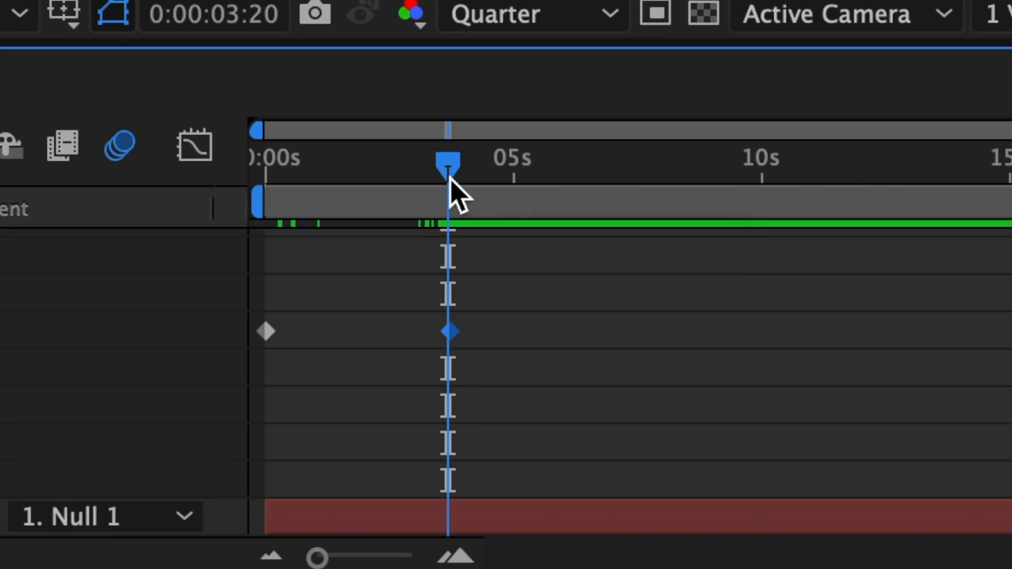
pyautogui.moveTo(447, 178); pyautogui.dragTo(627, 185)
pyautogui.click(42, 384)
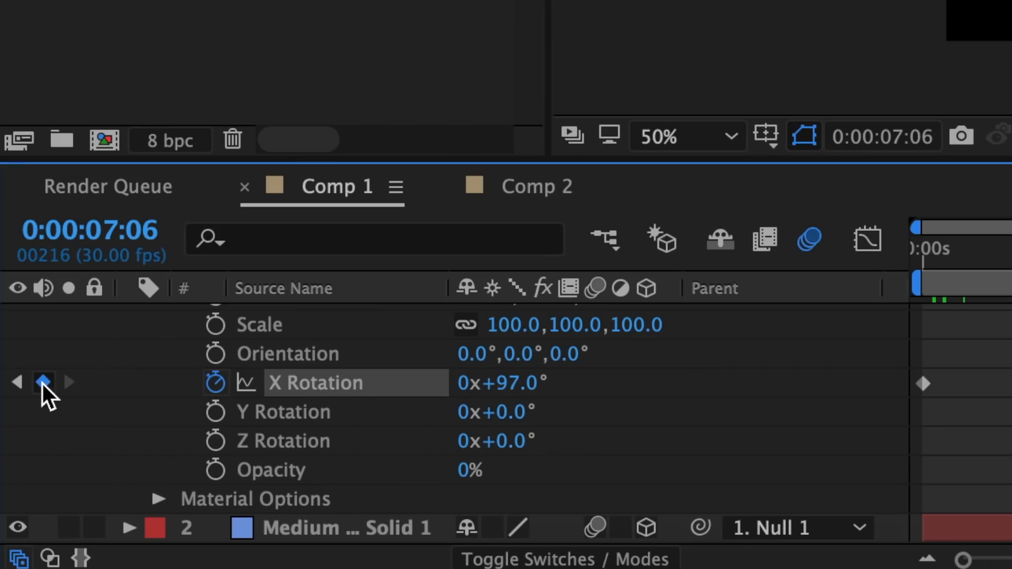
pyautogui.moveTo(515, 384); pyautogui.dragTo(610, 368)
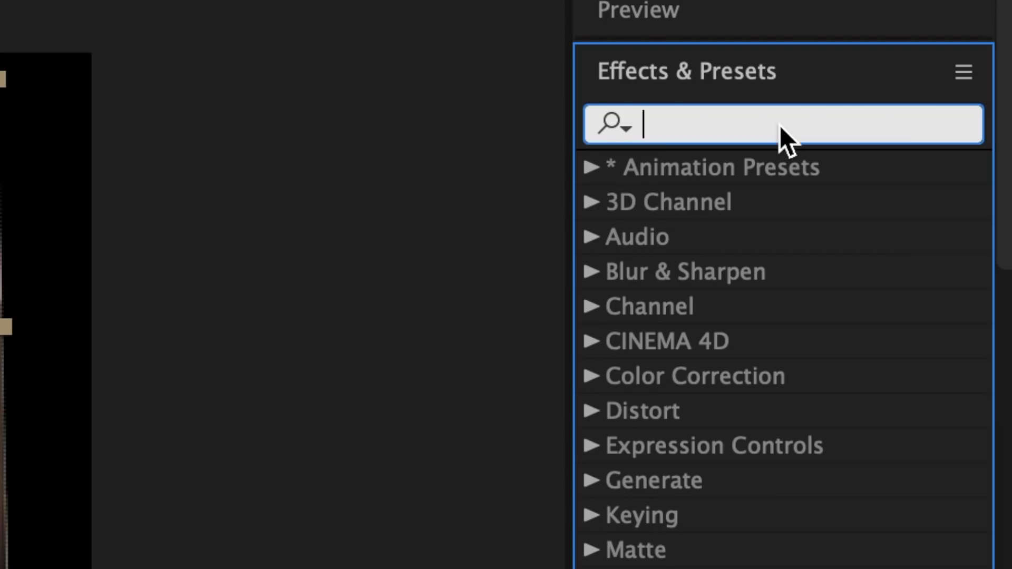
# Step: Find the Flip preset by searching "flip" and apply it to the IMG_6108.jpg Comp 1 layer
pyautogui.write('fl')
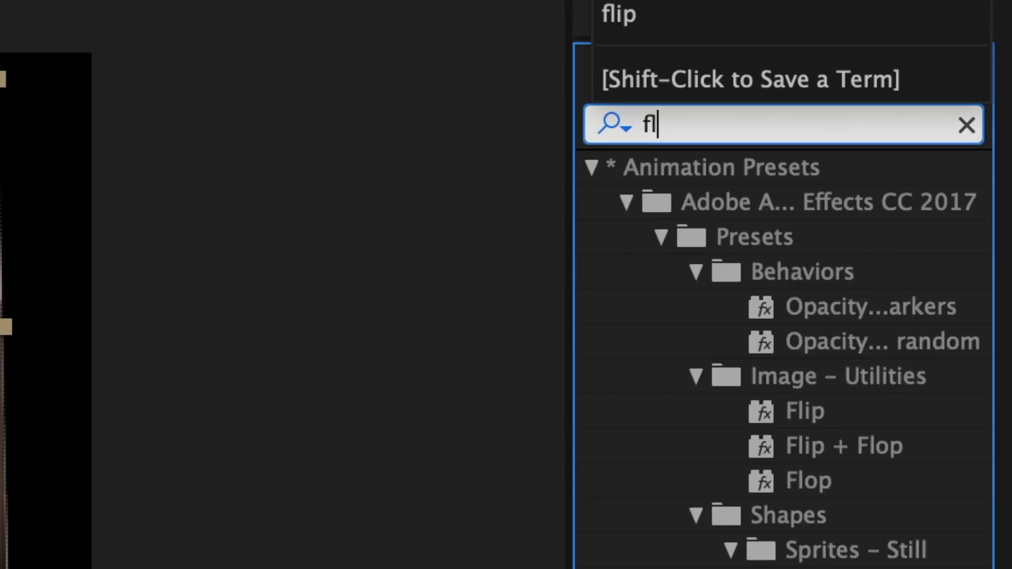
pyautogui.write('ip')
pyautogui.moveTo(801, 305); pyautogui.dragTo(539, 530)
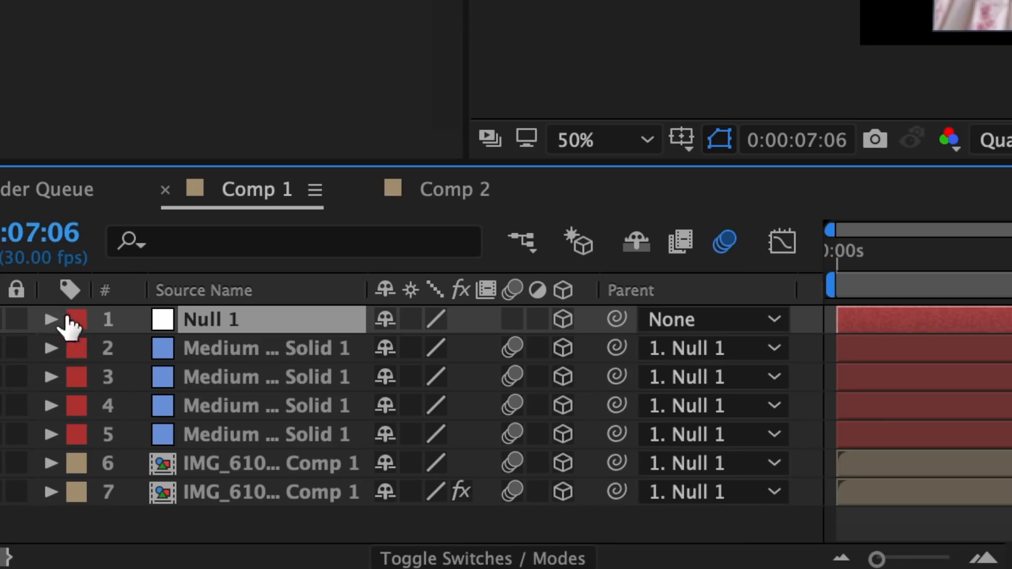
# Step: Apply Easy Ease to all three X Rotation keyframes of Null 1
pyautogui.click(51, 323)
pyautogui.scroll(-2, 911, 369)
pyautogui.moveTo(740, 439); pyautogui.dragTo(327, 398)
pyautogui.rightClick(327, 397)
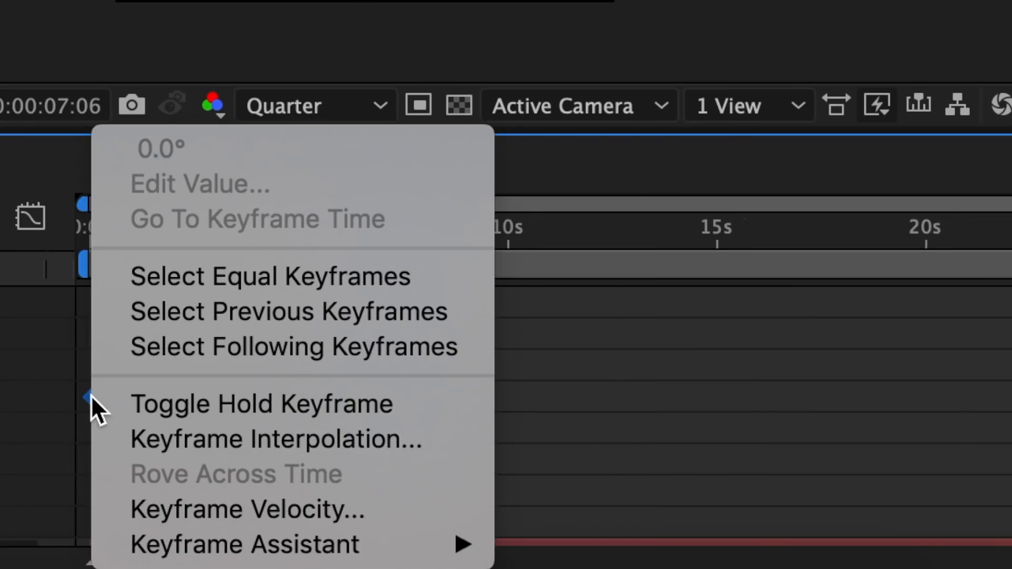
pyautogui.moveTo(167, 548)
pyautogui.click(677, 337)
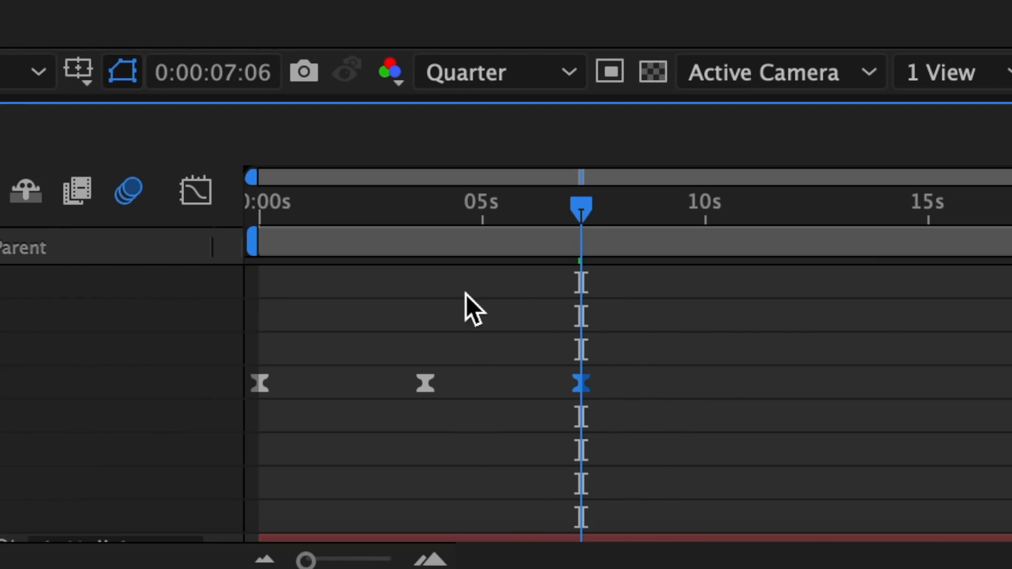
# Step: Show Null 1's X Rotation in the Graph Editor as a speed graph
pyautogui.click(200, 193)
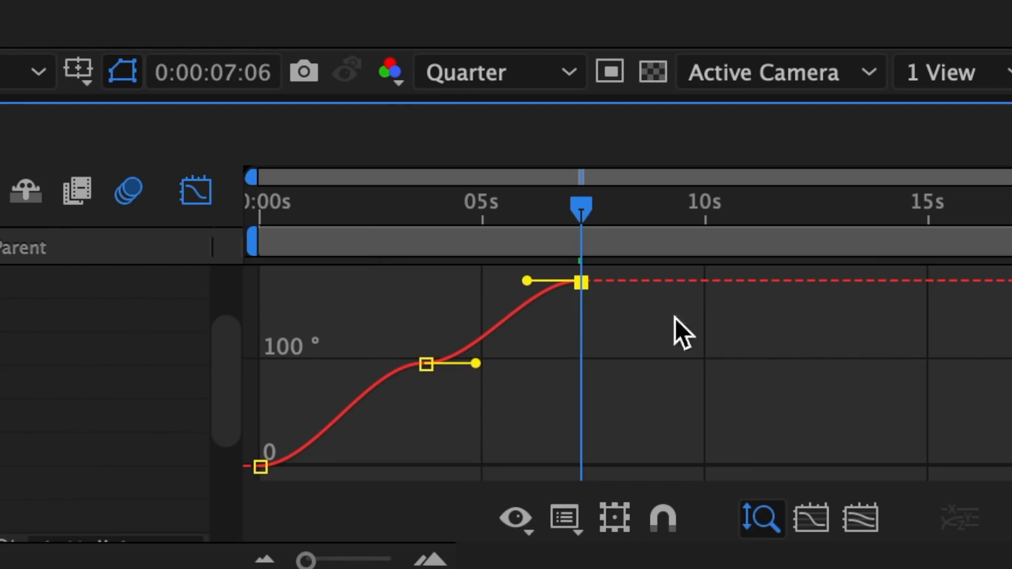
pyautogui.moveTo(447, 357)
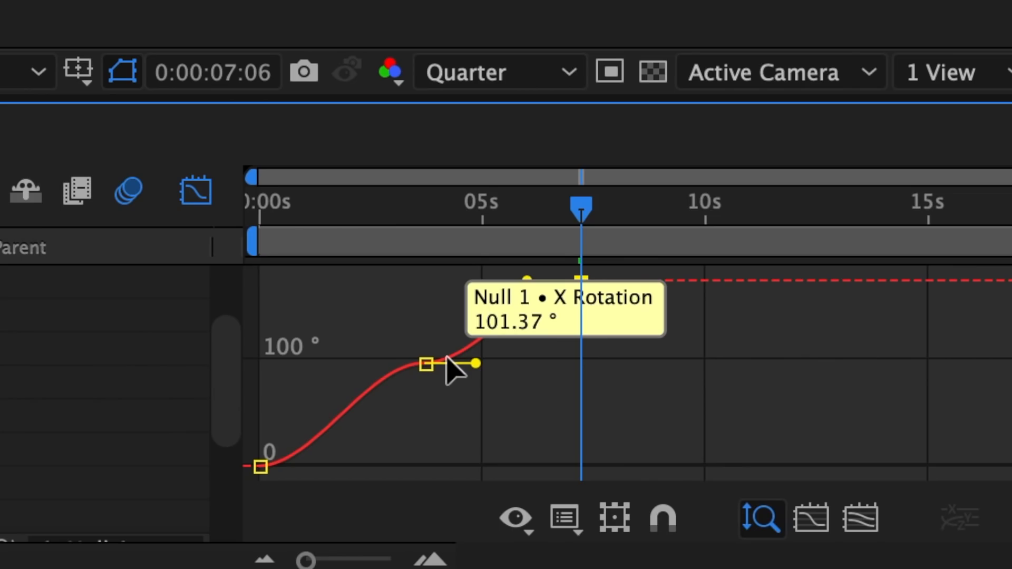
pyautogui.click(566, 518)
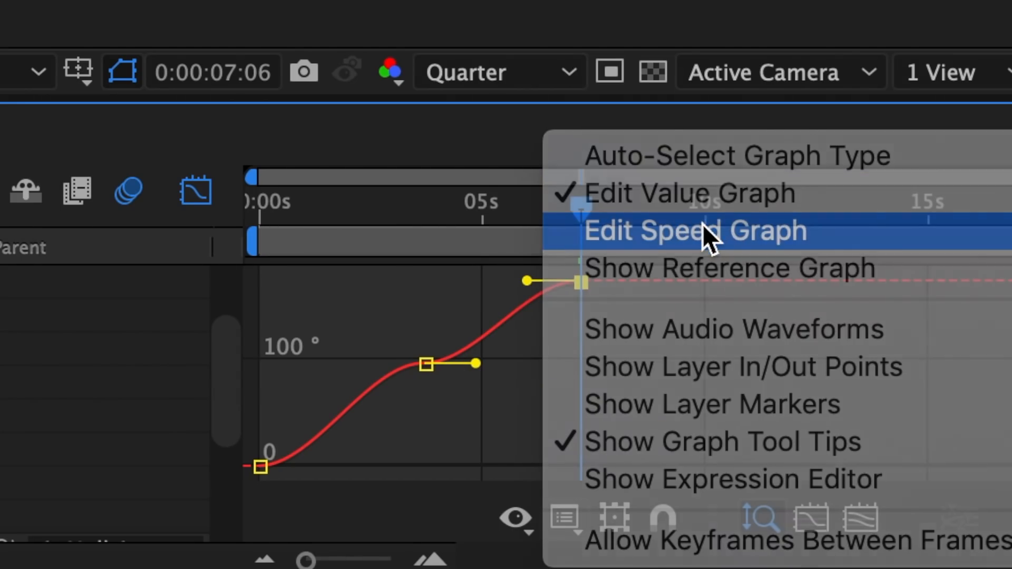
pyautogui.click(703, 224)
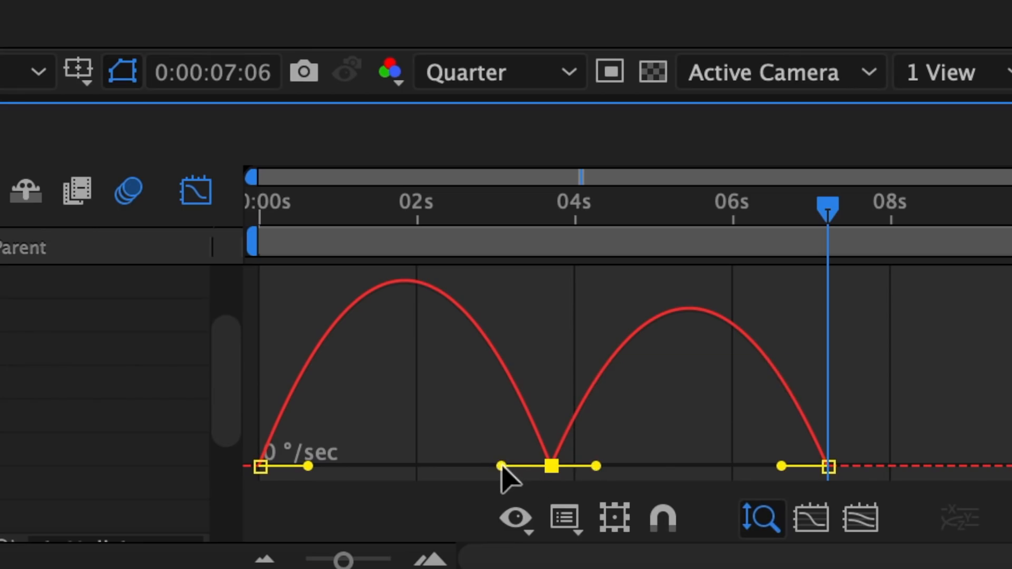
# Step: Reshape the X Rotation speed curve: shorten both influences at the middle keyframe and lengthen those of the first and last keyframes
pyautogui.moveTo(500, 466); pyautogui.dragTo(548, 465)
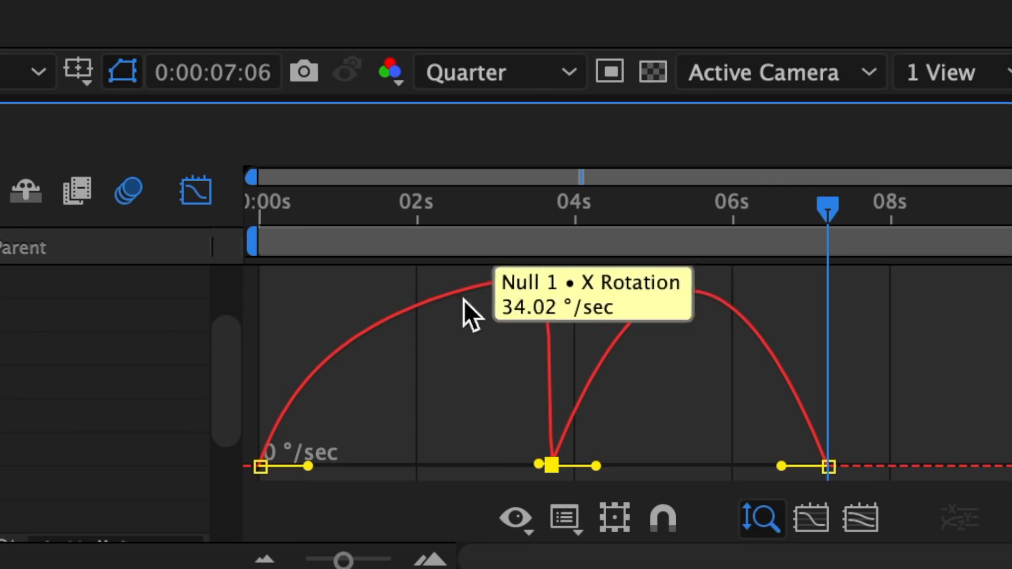
pyautogui.moveTo(308, 466); pyautogui.dragTo(373, 465)
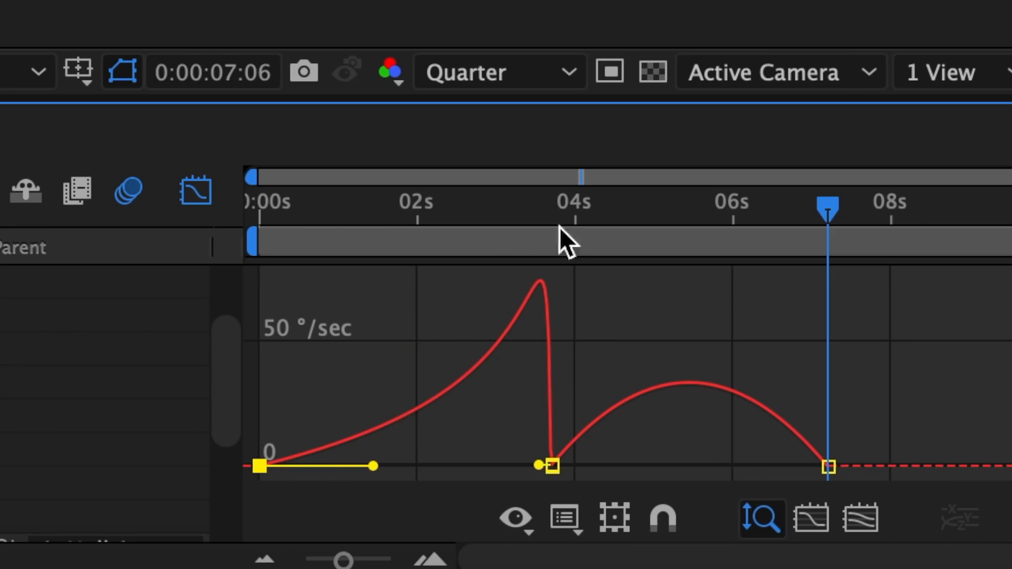
pyautogui.click(552, 466)
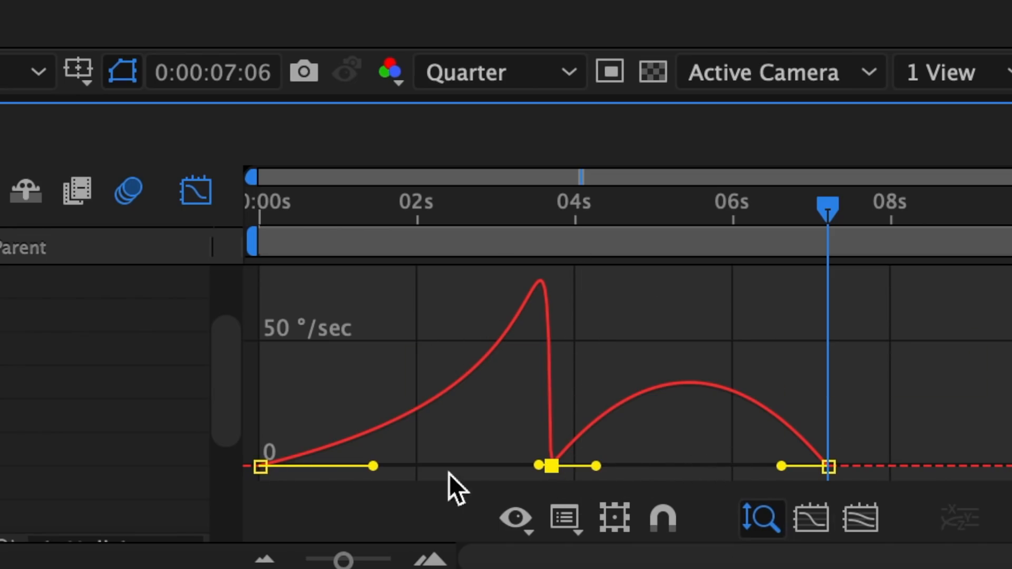
pyautogui.moveTo(596, 466); pyautogui.dragTo(563, 466)
pyautogui.moveTo(781, 466); pyautogui.dragTo(714, 466)
pyautogui.click(192, 459)
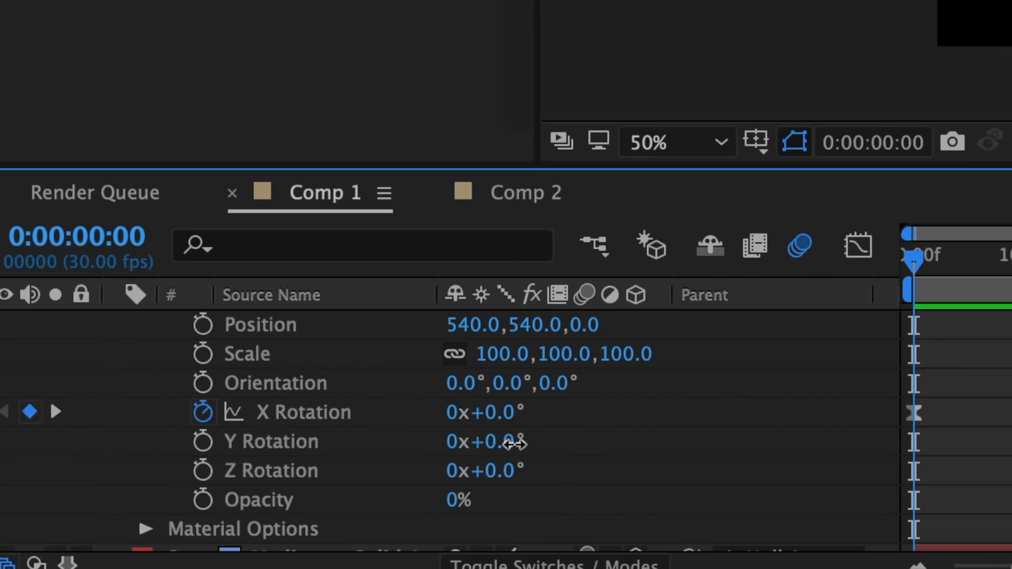
# Step: Scrub through Comp 3 to 0:00:04:29 to review its three staggered photo layers
pyautogui.moveTo(234, 505); pyautogui.dragTo(207, 509)
pyautogui.moveTo(460, 453); pyautogui.dragTo(464, 453)
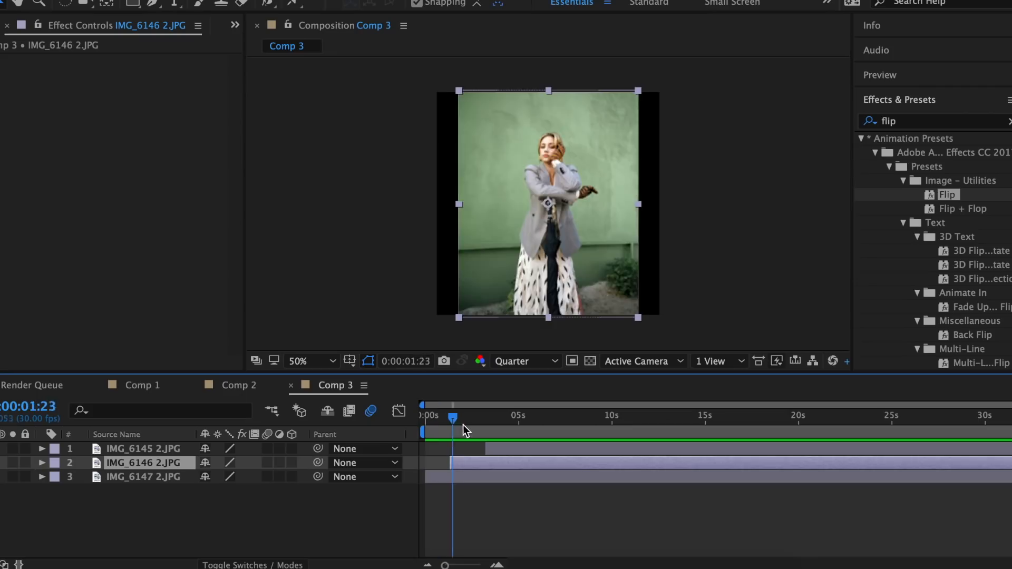
pyautogui.moveTo(463, 425); pyautogui.dragTo(518, 428)
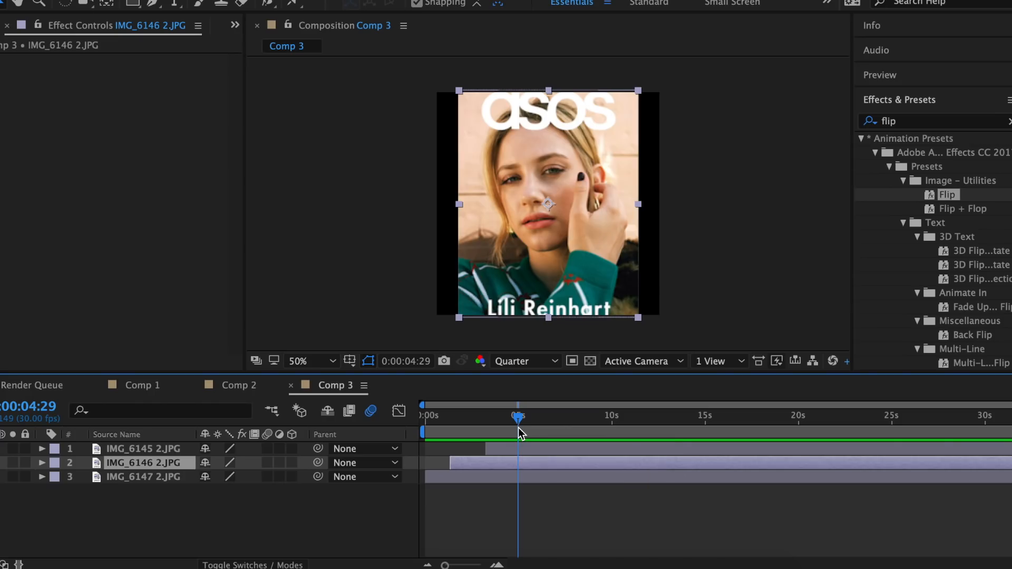
# Step: Create a new composition, Comp 4, with a width of 1080 px and a height of 1500 px
pyautogui.click(224, 0)
pyautogui.click(238, 0)
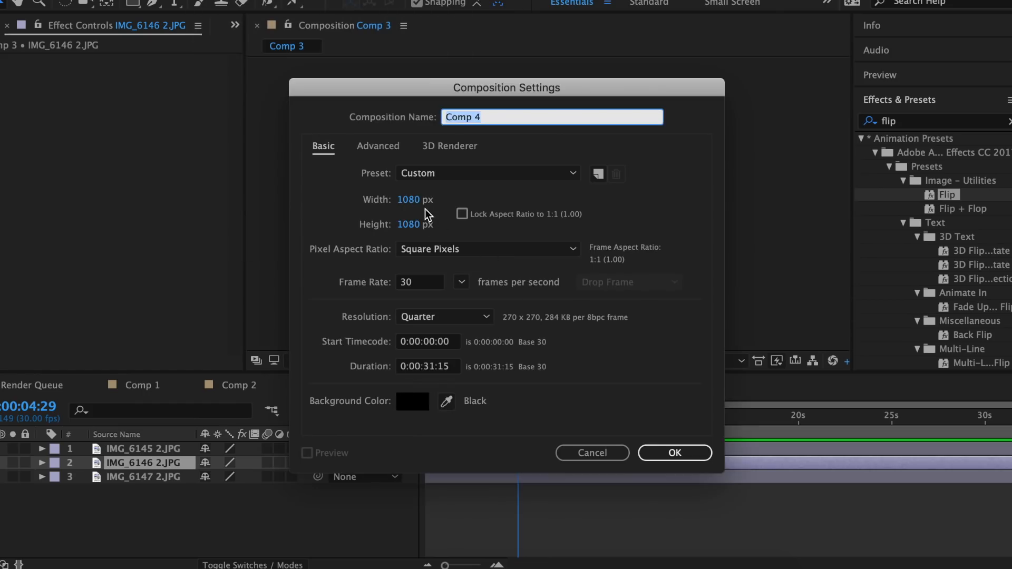
pyautogui.click(407, 225)
pyautogui.write('1500')
pyautogui.click(705, 452)
# Step: Copy all three photo layers from Comp 3 and paste them into Comp 4
pyautogui.click(335, 385)
pyautogui.press('super+a')
pyautogui.press('super+c')
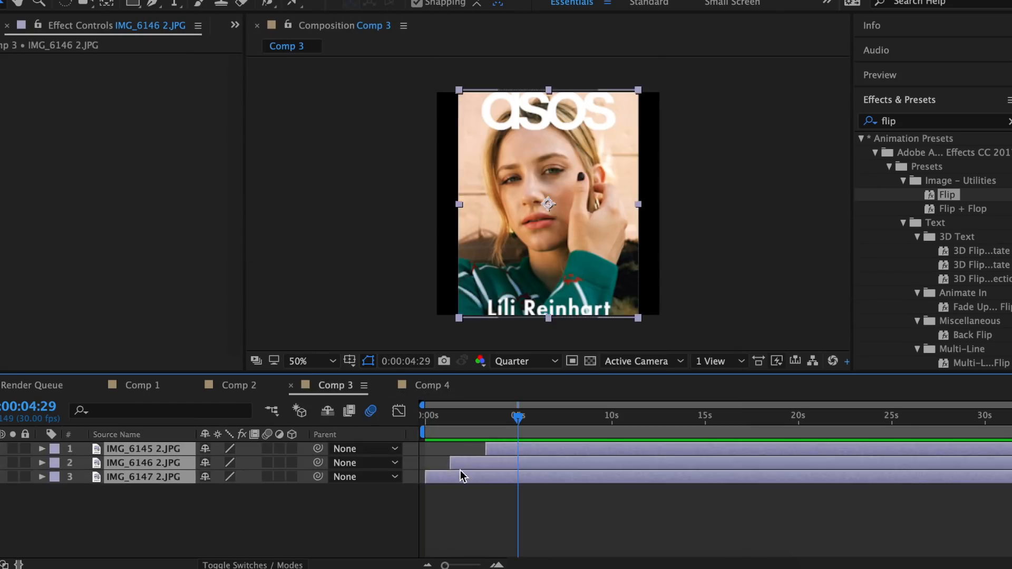
pyautogui.click(432, 385)
pyautogui.press('super+v')
# Step: Scale the IMG_6147 2.JPG layer to 141% and move it down so it fills the Comp 4 frame
pyautogui.click(440, 418)
pyautogui.click(459, 519)
pyautogui.click(312, 361)
pyautogui.click(316, 432)
pyautogui.click(457, 477)
pyautogui.press('s')
pyautogui.moveTo(227, 491); pyautogui.dragTo(271, 491)
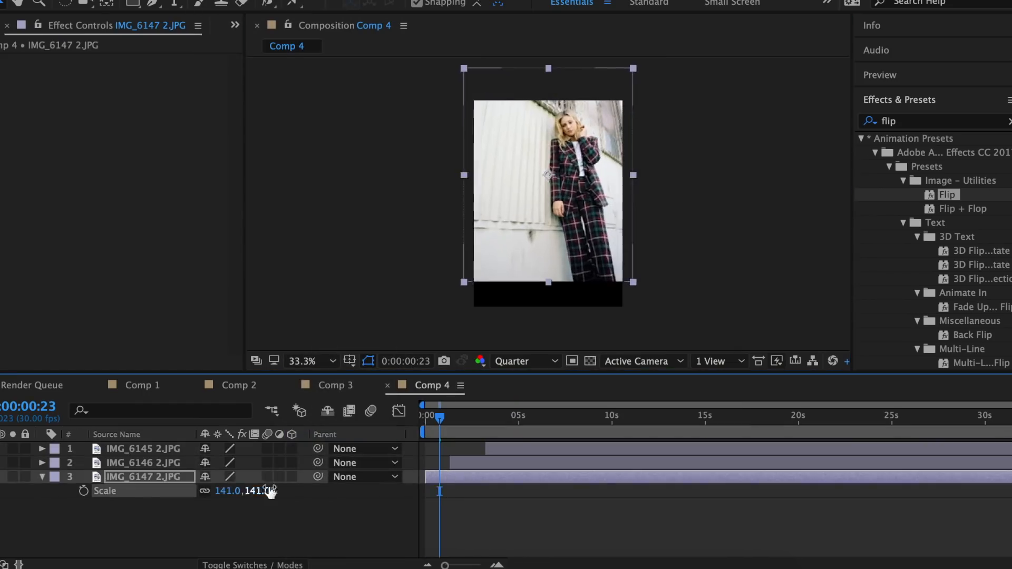
pyautogui.moveTo(558, 212); pyautogui.dragTo(559, 248)
pyautogui.moveTo(501, 124); pyautogui.dragTo(501, 117)
# Step: Enlarge the IMG_6146 2.JPG layer at 0:00:02:08 to fill the Comp 4 frame
pyautogui.click(468, 463)
pyautogui.press('s')
pyautogui.click(468, 419)
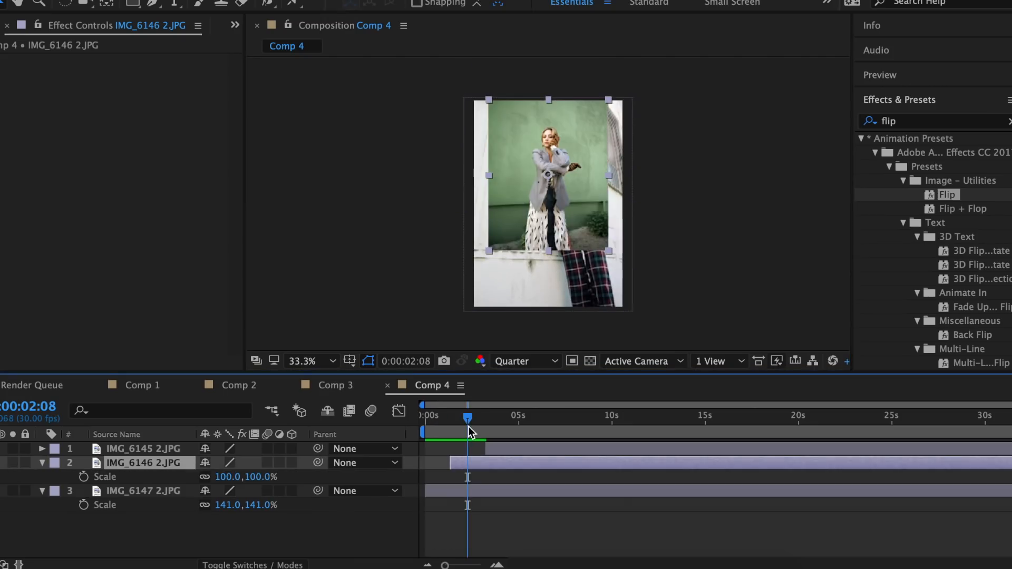
pyautogui.moveTo(227, 476); pyautogui.dragTo(254, 471)
# Step: Enlarge the IMG_6145 2.JPG layer at 0:00:04:11 and move it down to fill the Comp 4 frame
pyautogui.click(507, 418)
pyautogui.click(508, 448)
pyautogui.press('s')
pyautogui.moveTo(546, 192); pyautogui.dragTo(546, 221)
pyautogui.moveTo(229, 463); pyautogui.dragTo(237, 462)
pyautogui.moveTo(539, 237); pyautogui.dragTo(540, 237)
# Step: Pre-compose each of the three photo layers in Comp 4 into its own composition
pyautogui.click(42, 450)
pyautogui.click(42, 463)
pyautogui.click(42, 477)
pyautogui.rightClick(567, 449)
pyautogui.click(621, 427)
pyautogui.press('Return')
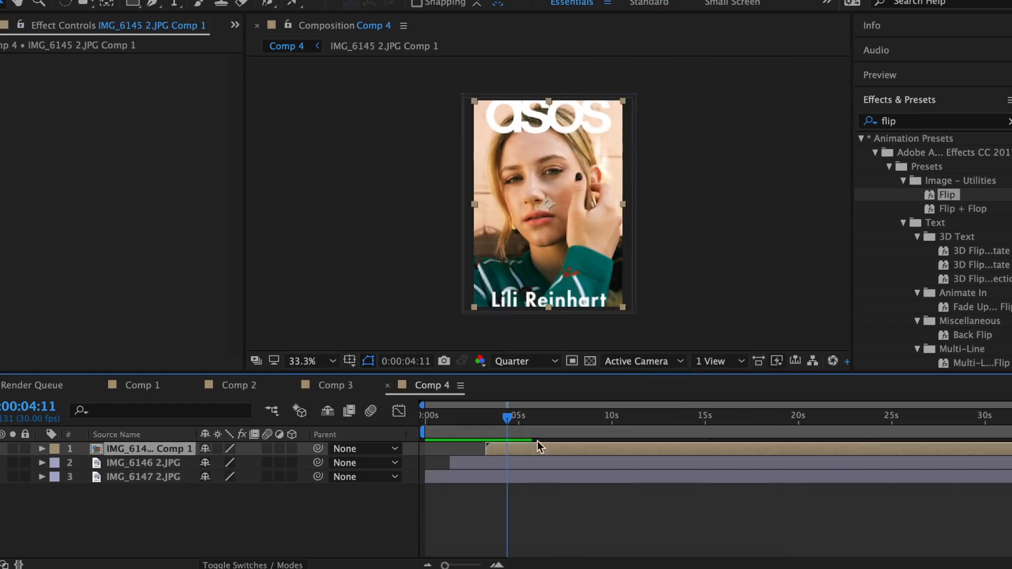
pyautogui.rightClick(531, 463)
pyautogui.click(607, 430)
pyautogui.press('Return')
pyautogui.rightClick(497, 476)
pyautogui.click(574, 427)
pyautogui.press('Return')
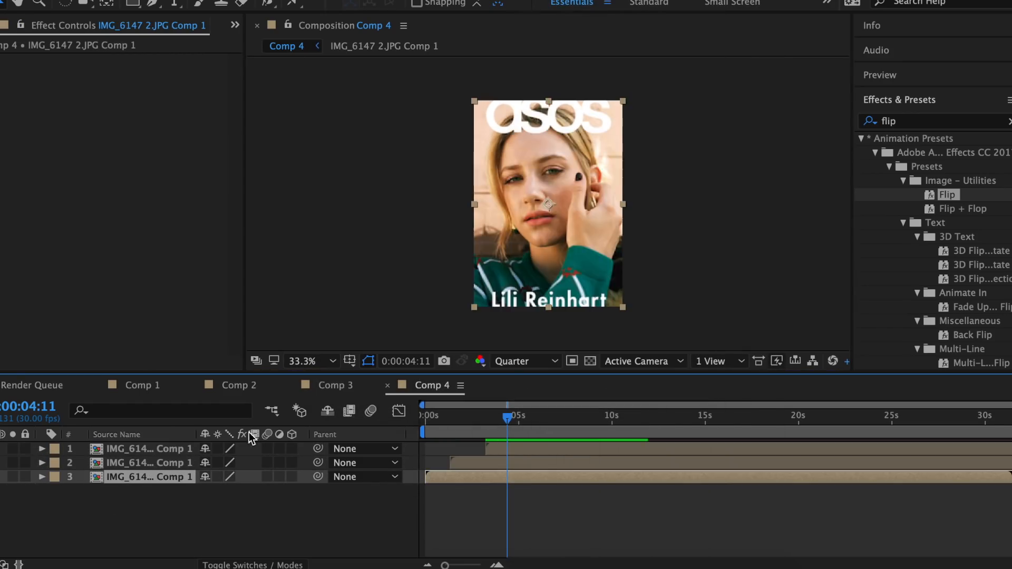
# Step: Slide the two upper pre-comp layers back so that all three begin at 0:00:00:00
pyautogui.press('Home')
pyautogui.moveTo(443, 466); pyautogui.dragTo(428, 466)
pyautogui.moveTo(517, 452); pyautogui.dragTo(457, 452)
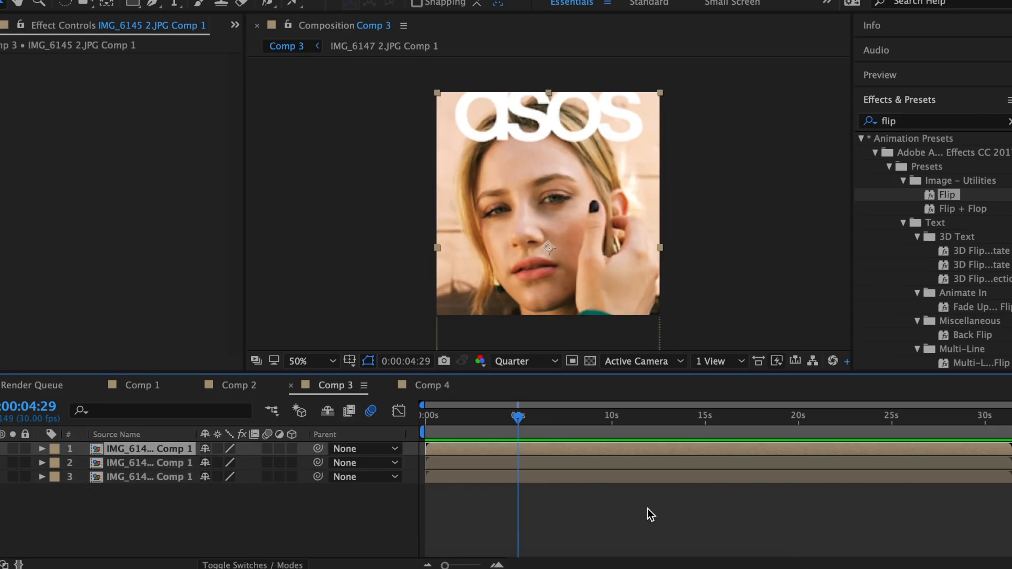
# Step: Scale the IMG_6145 2.JPG pre-comp in Comp 3 down to about 58% and move it up into the frame
pyautogui.press('s')
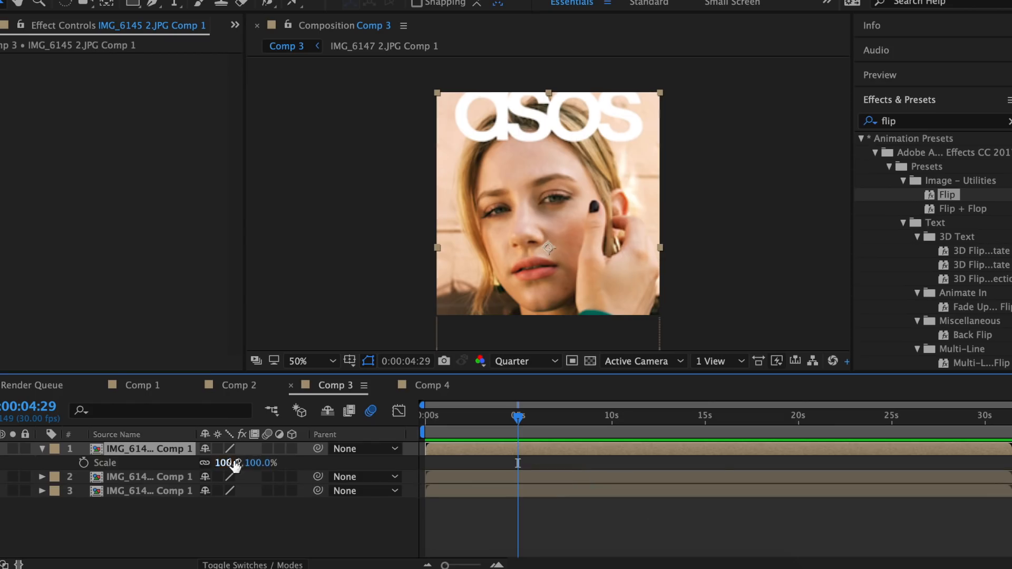
pyautogui.moveTo(229, 463); pyautogui.dragTo(200, 464)
pyautogui.moveTo(565, 280); pyautogui.dragTo(563, 240)
pyautogui.click(42, 449)
# Step: Set the IMG_6146 2.JPG pre-comp's scale to 58% and match its vertical position of 554 to the top pre-comp
pyautogui.click(479, 463)
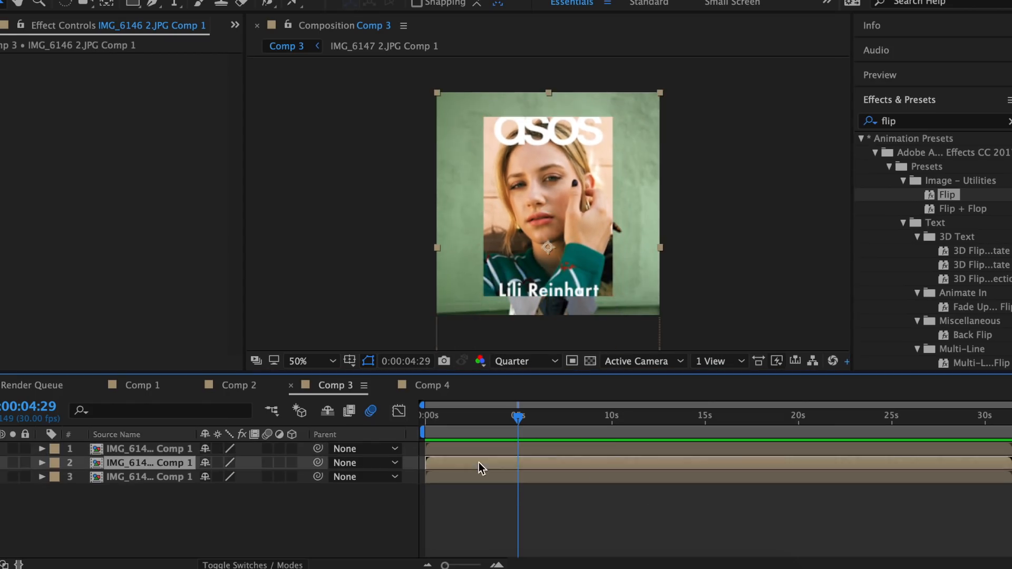
pyautogui.press('s')
pyautogui.click(228, 477)
pyautogui.write('58')
pyautogui.press('Return')
pyautogui.click(491, 448)
pyautogui.press('p')
pyautogui.click(469, 477)
pyautogui.press('p')
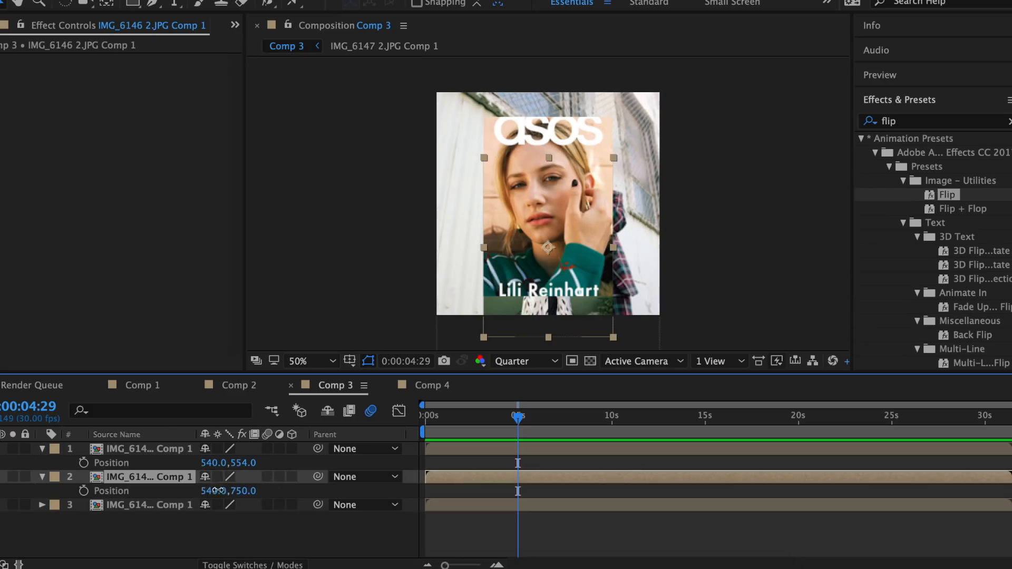
# Step: Set the IMG_6147 2.JPG pre-comp's scale to 58% and line up its vertical position with the other two
pyautogui.click(308, 507)
pyautogui.press('s')
pyautogui.click(479, 478)
pyautogui.press('s')
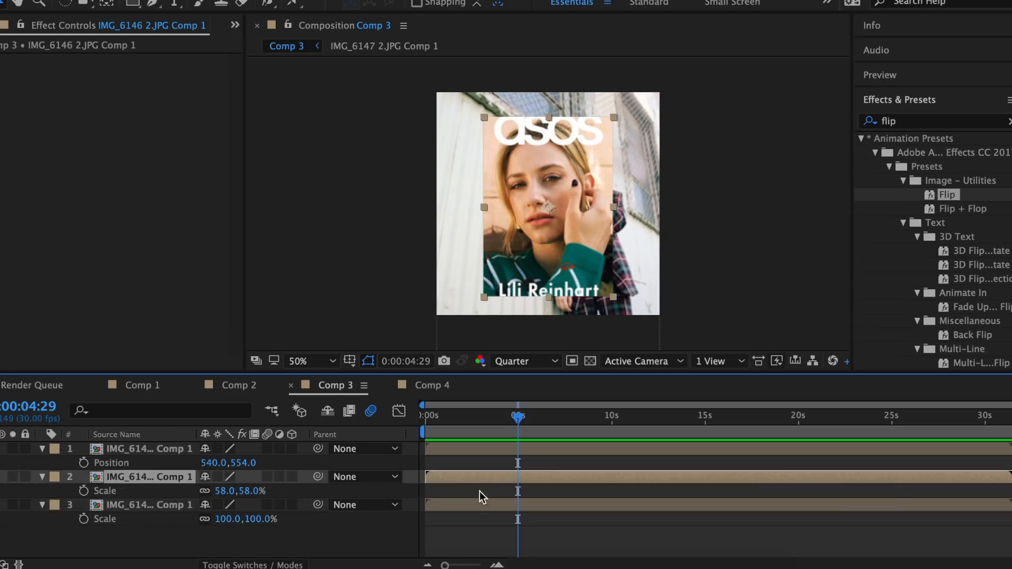
pyautogui.click(456, 506)
pyautogui.press('s')
pyautogui.press('s')
pyautogui.click(227, 519)
pyautogui.write('58')
pyautogui.press('Return')
pyautogui.press('p')
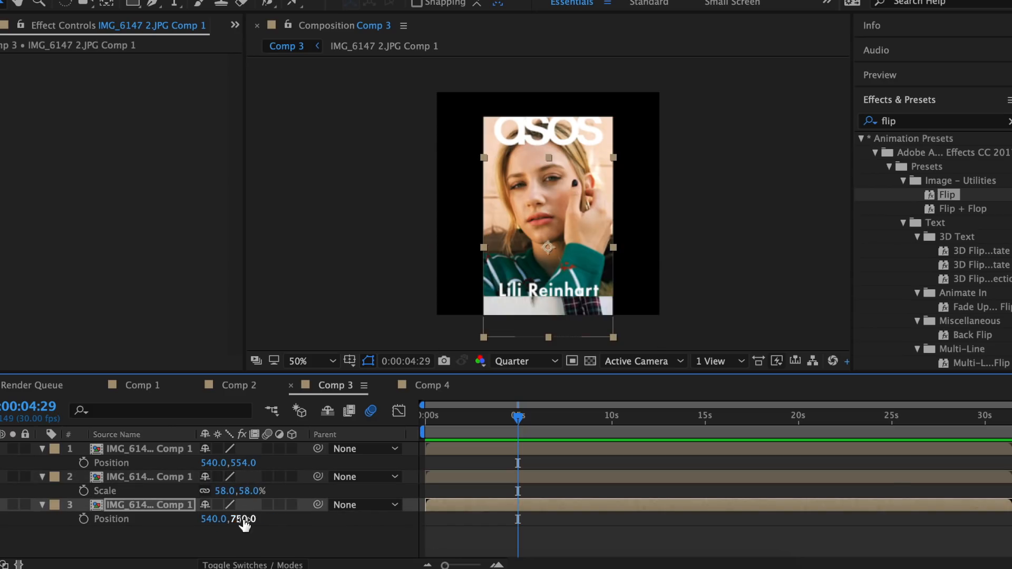
# Step: Enable motion blur and 3D on all three pre-comp layers in Comp 3 and preview the composition
pyautogui.click(42, 449)
pyautogui.click(42, 462)
pyautogui.moveTo(456, 317); pyautogui.dragTo(451, 382)
pyautogui.moveTo(514, 317); pyautogui.dragTo(514, 382)
pyautogui.press('space')
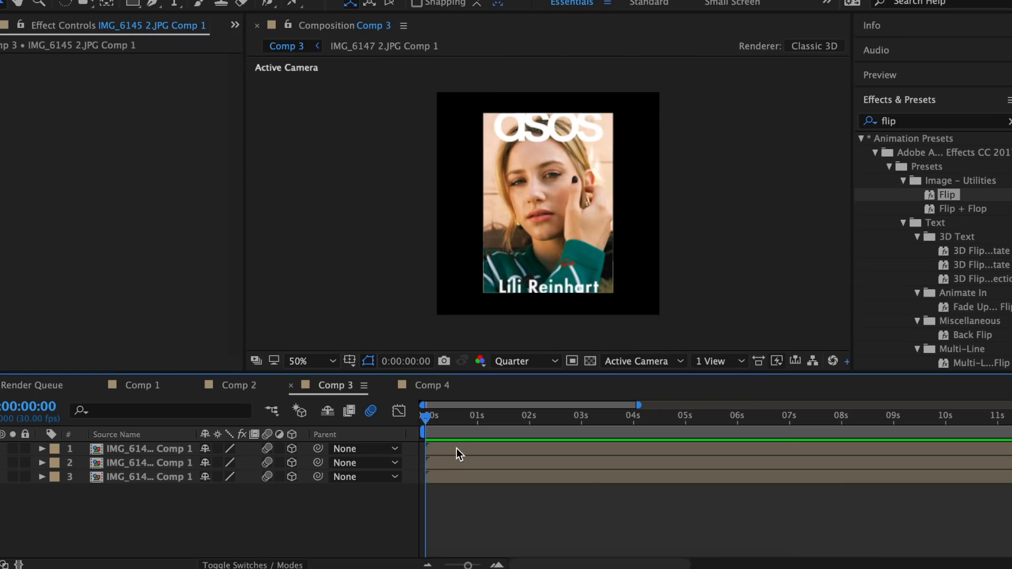
pyautogui.click(456, 448)
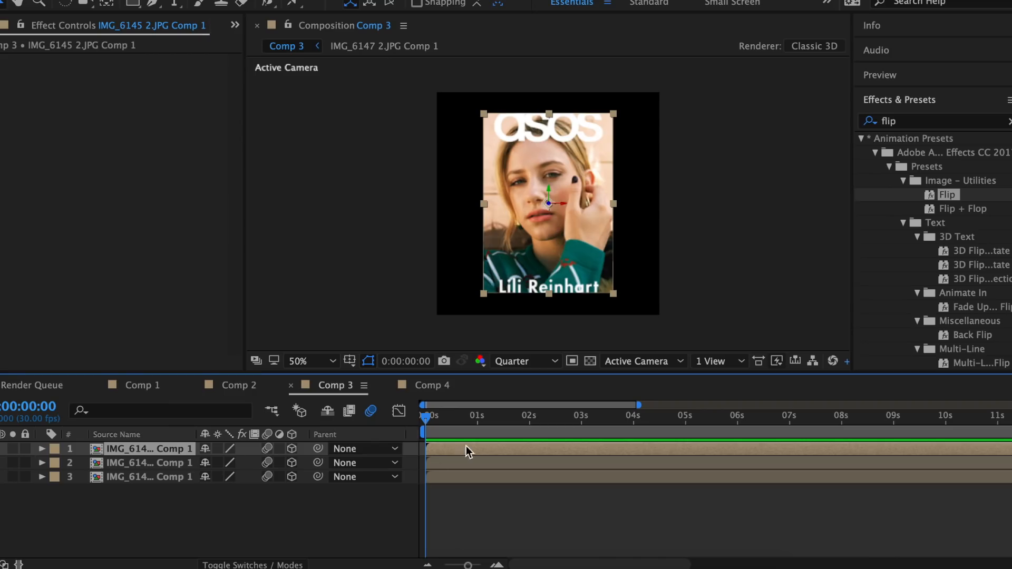
pyautogui.click(467, 462)
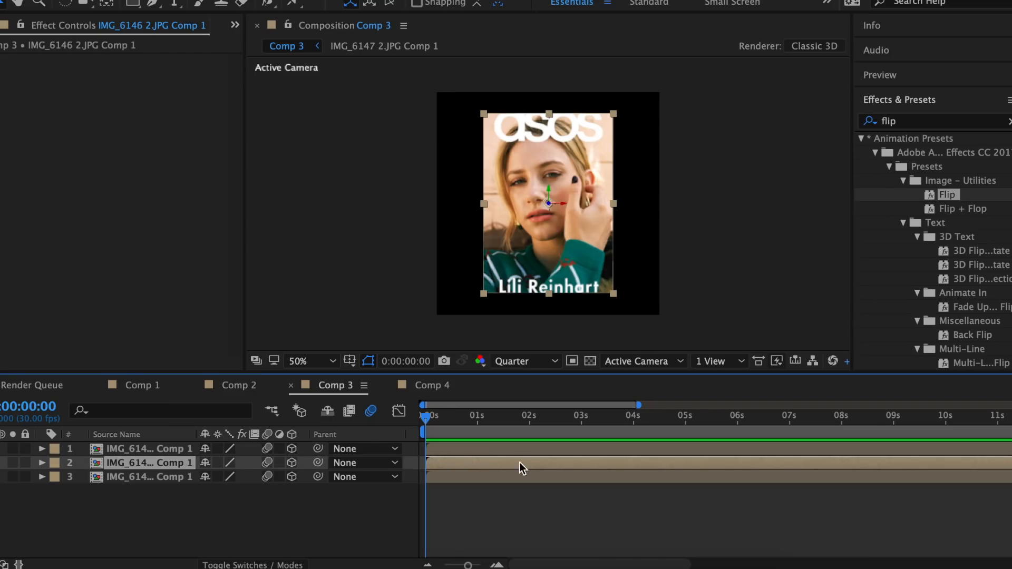
pyautogui.click(481, 478)
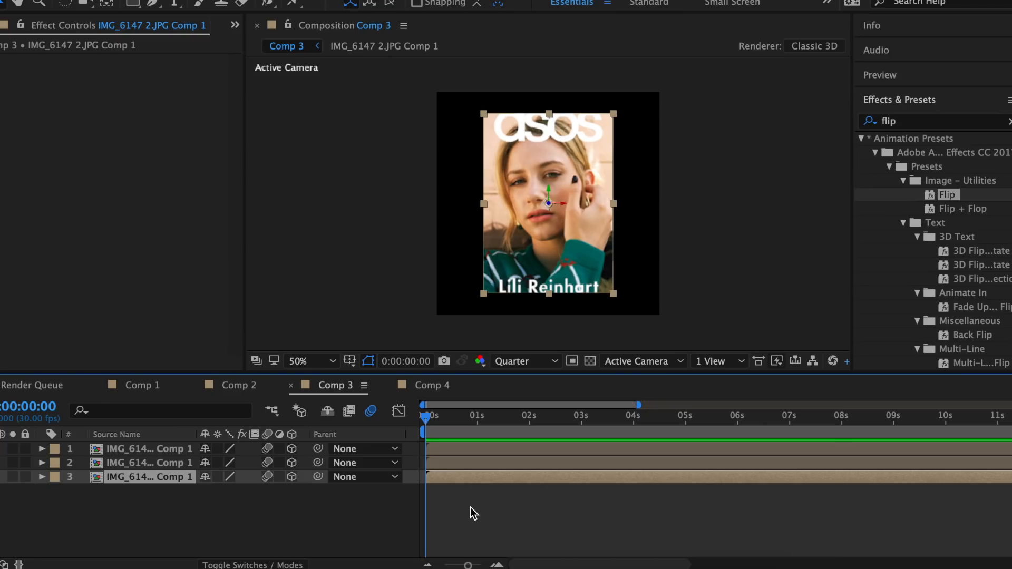
# Step: Set the top IMG_6145 2.JPG pre-comp's anchor point X to 17 and its position X to 233
pyautogui.click(460, 447)
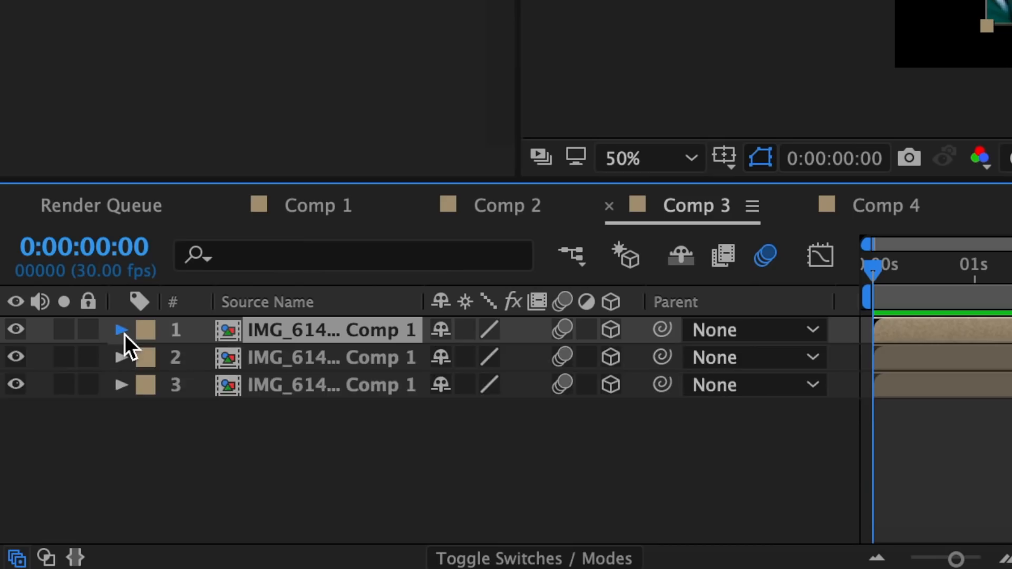
pyautogui.click(41, 449)
pyautogui.click(61, 462)
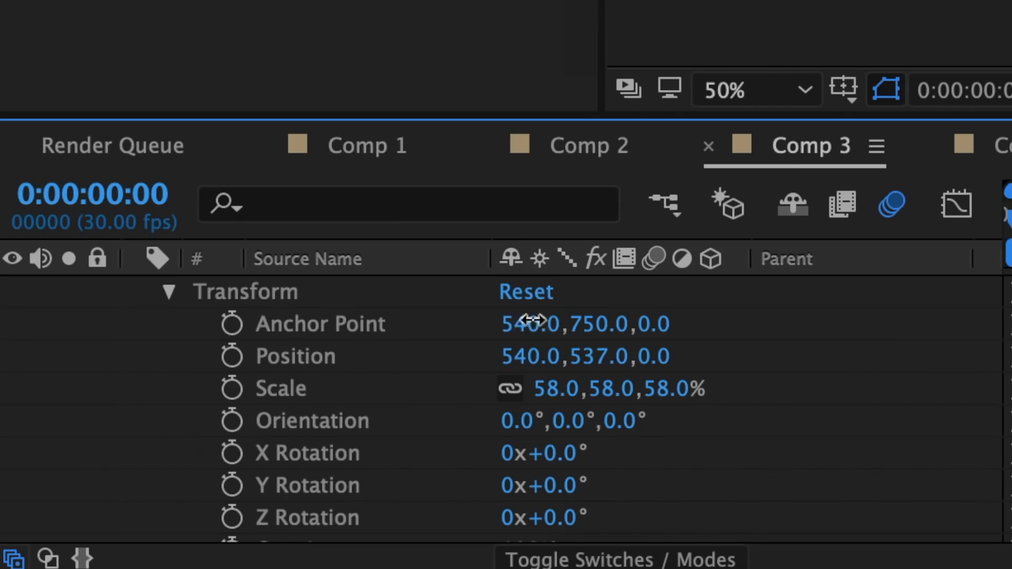
pyautogui.moveTo(527, 324); pyautogui.dragTo(3, 326)
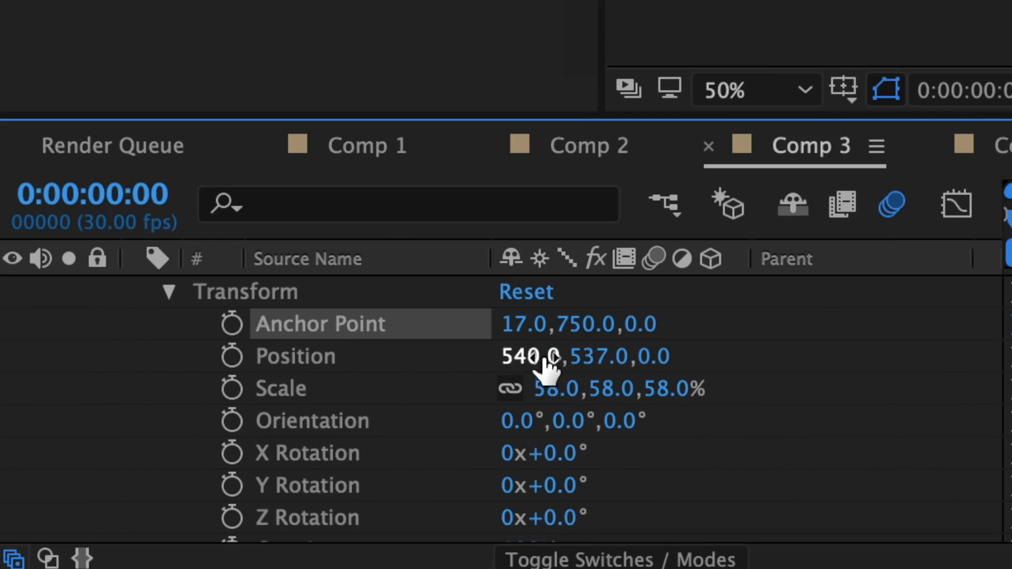
pyautogui.moveTo(526, 359); pyautogui.dragTo(229, 353)
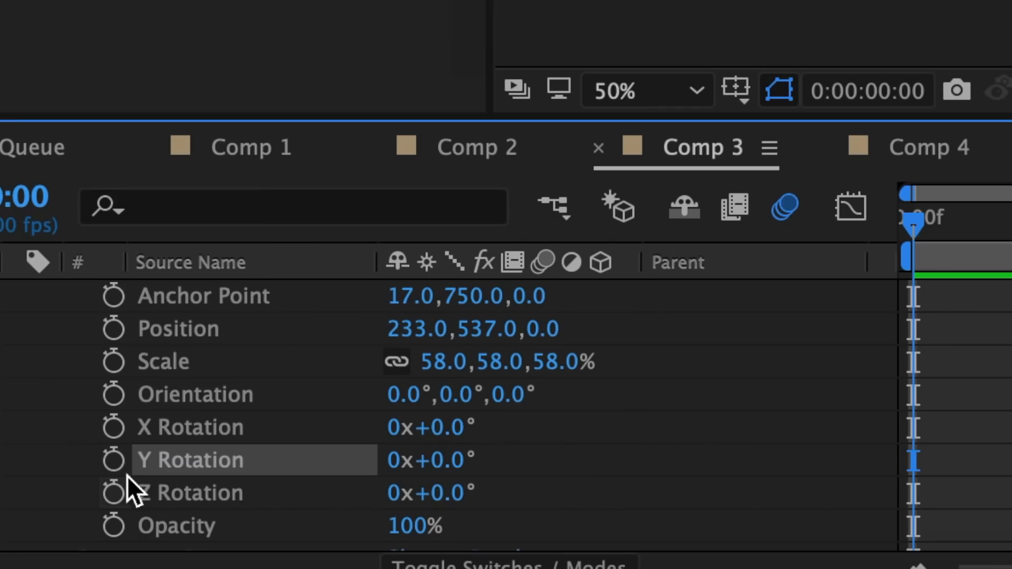
# Step: Keyframe the IMG_6145 2.JPG pre-comp's Y Rotation from 0° at the first frame to about 122° at 0:00:00:26
pyautogui.click(113, 461)
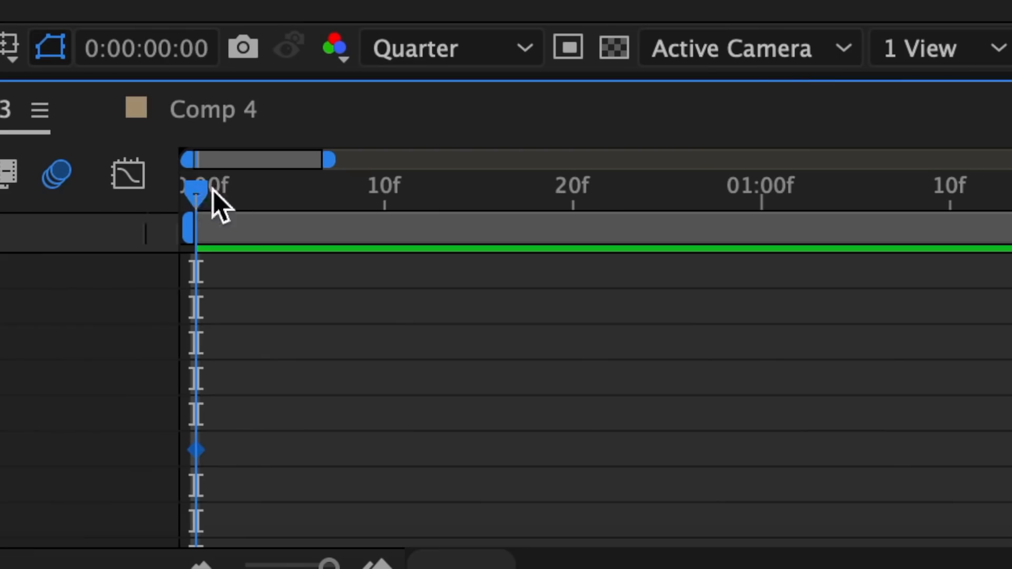
pyautogui.moveTo(927, 220); pyautogui.dragTo(1011, 228)
pyautogui.moveTo(447, 198); pyautogui.dragTo(586, 203)
pyautogui.moveTo(586, 202); pyautogui.dragTo(687, 205)
pyautogui.click(45, 461)
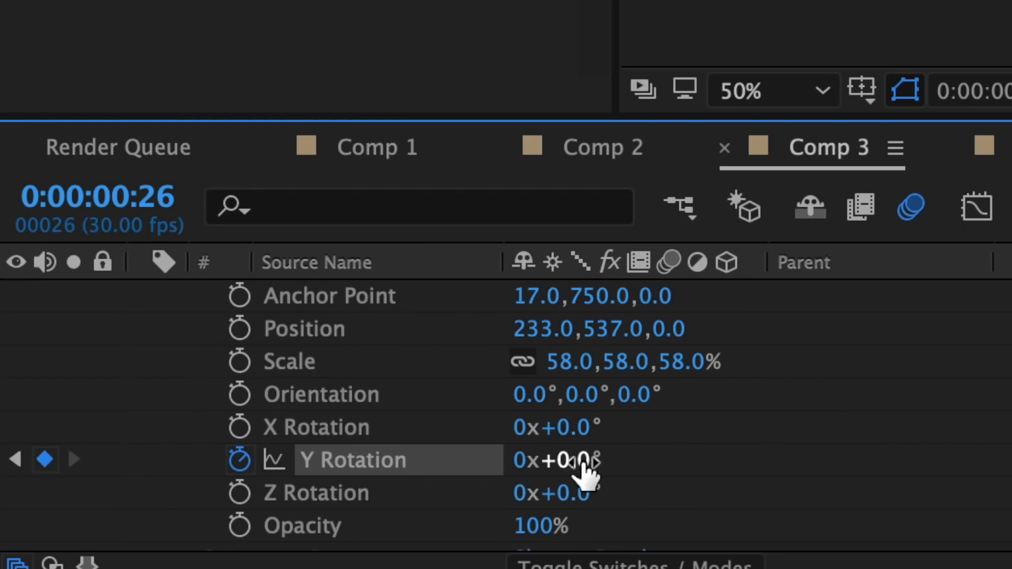
pyautogui.moveTo(582, 470); pyautogui.dragTo(729, 465)
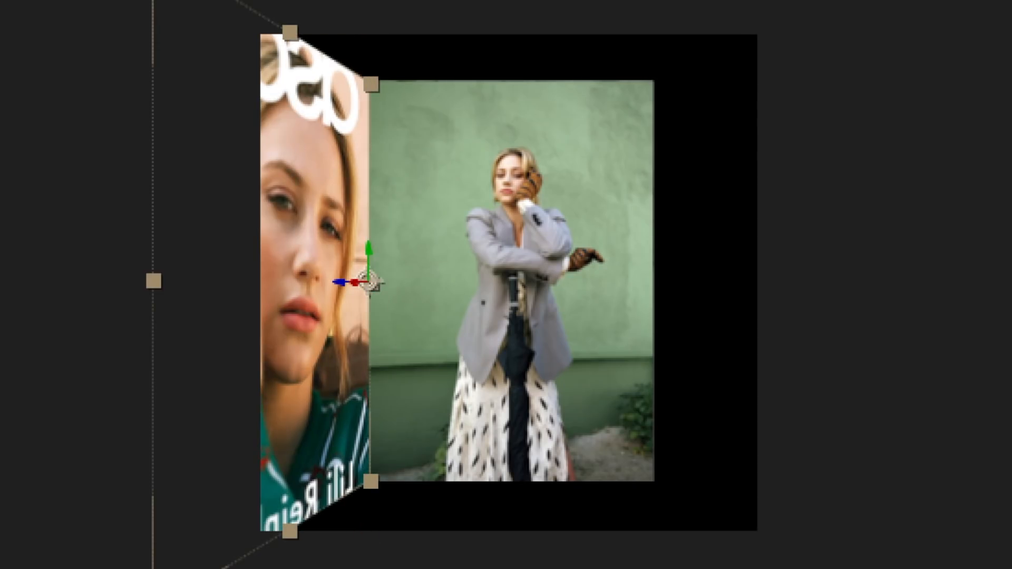
pyautogui.moveTo(612, 470); pyautogui.dragTo(646, 470)
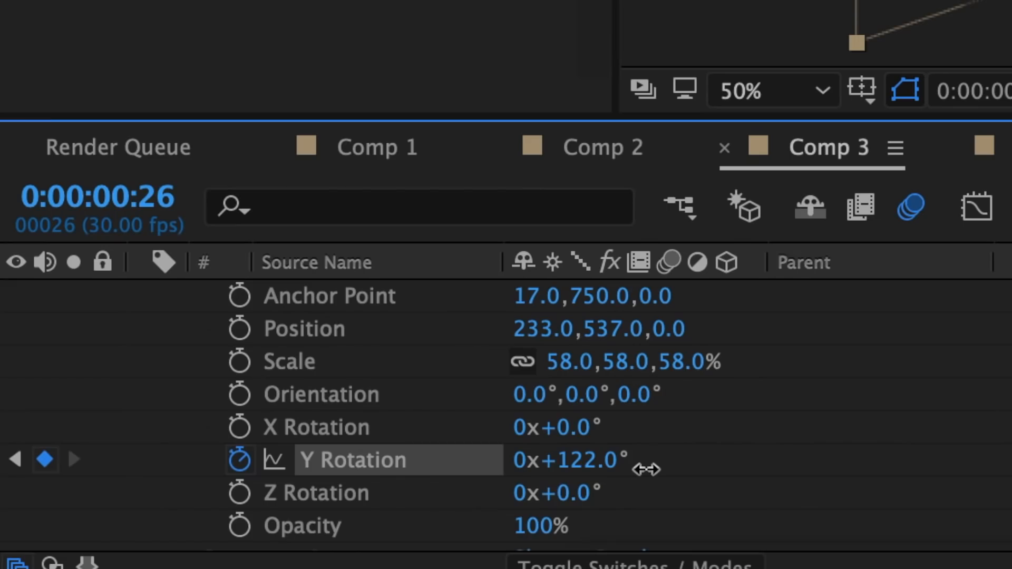
pyautogui.moveTo(646, 469); pyautogui.dragTo(642, 468)
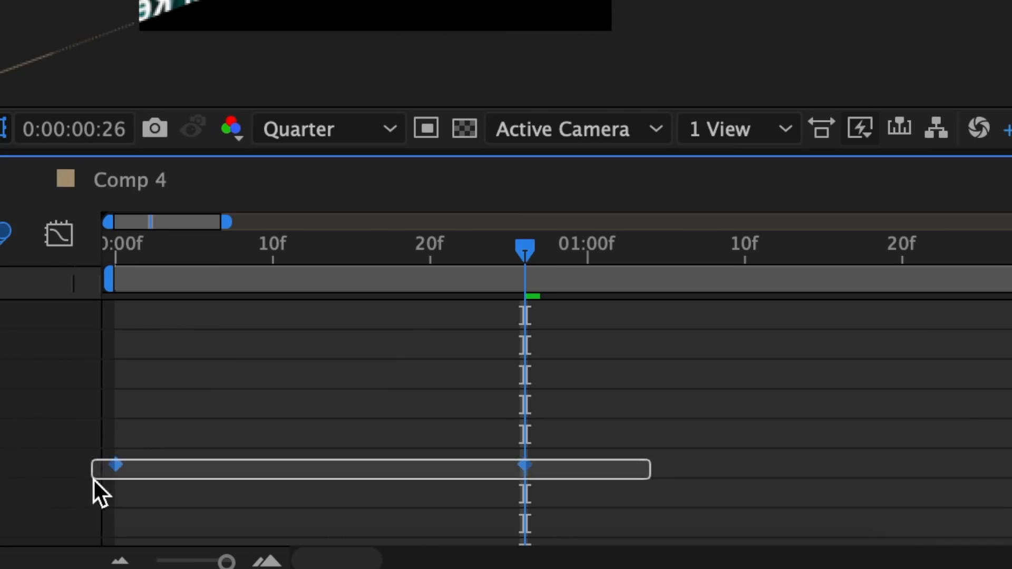
# Step: Apply Easy Ease to both Y Rotation keyframes of the IMG_6145 2.JPG pre-comp
pyautogui.moveTo(94, 480); pyautogui.dragTo(93, 480)
pyautogui.rightClick(114, 469)
pyautogui.moveTo(369, 544)
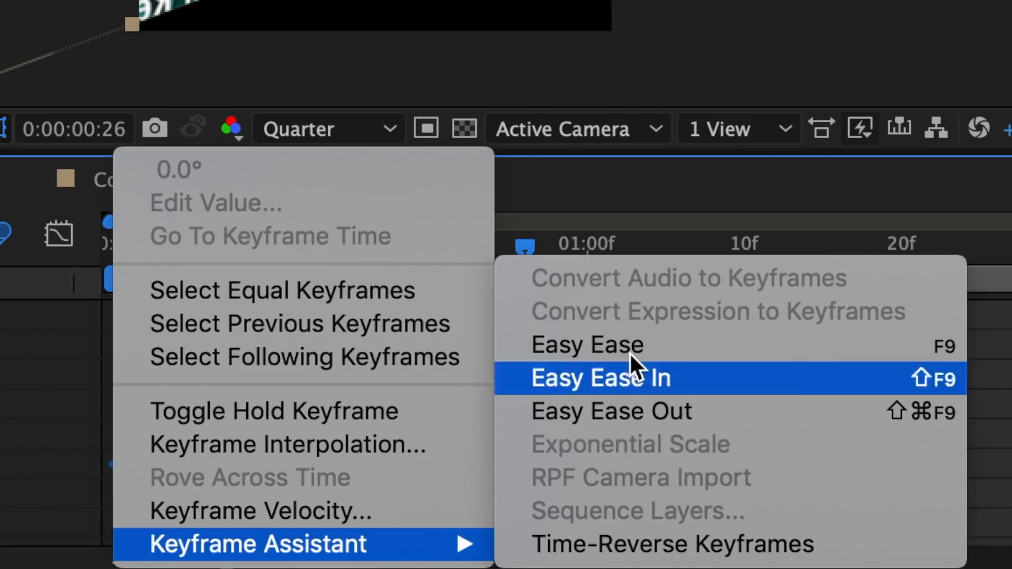
pyautogui.click(640, 348)
# Step: Reshape the Y Rotation speed graph so the turn starts fast and slows down, and nudge the layer's position X to about 222
pyautogui.click(64, 237)
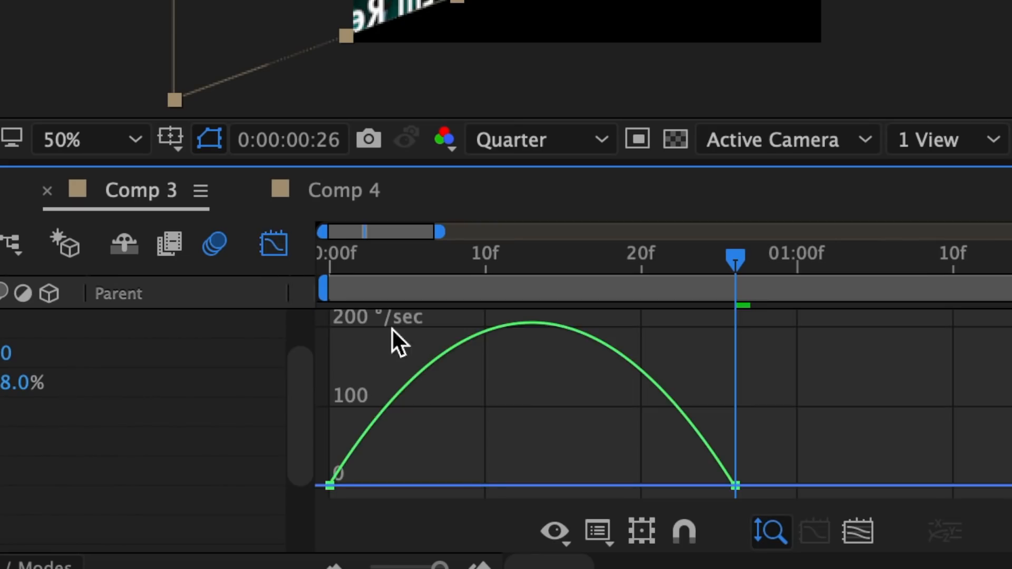
pyautogui.click(330, 485)
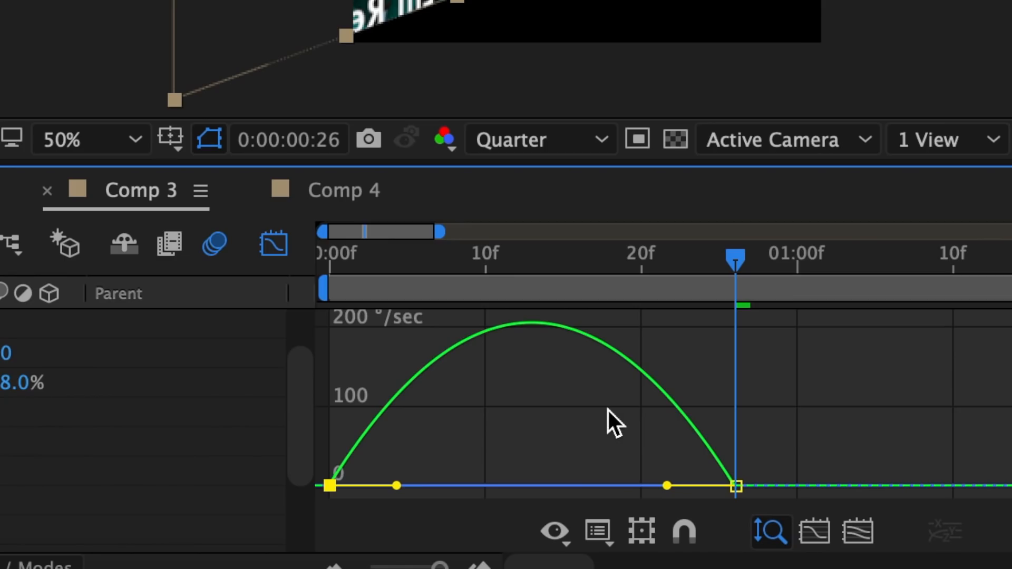
pyautogui.moveTo(396, 485); pyautogui.dragTo(345, 485)
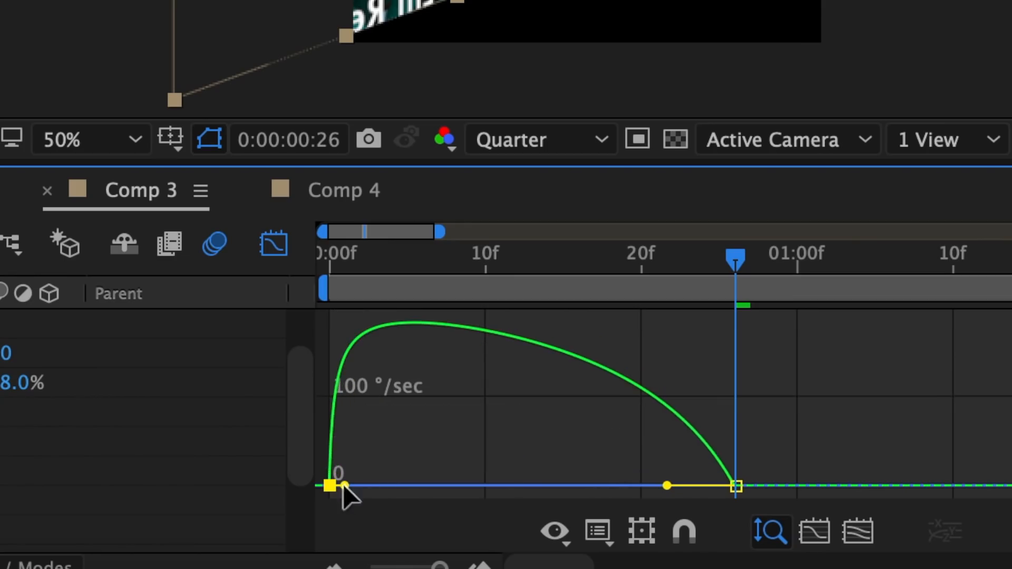
pyautogui.moveTo(667, 486); pyautogui.dragTo(562, 486)
pyautogui.moveTo(344, 485); pyautogui.dragTo(339, 488)
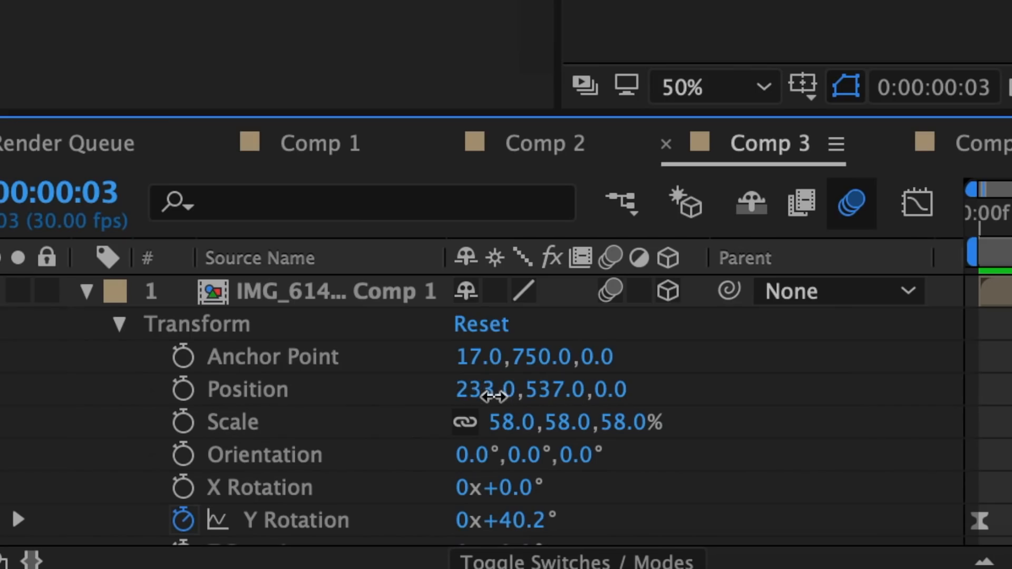
pyautogui.moveTo(487, 395); pyautogui.dragTo(474, 394)
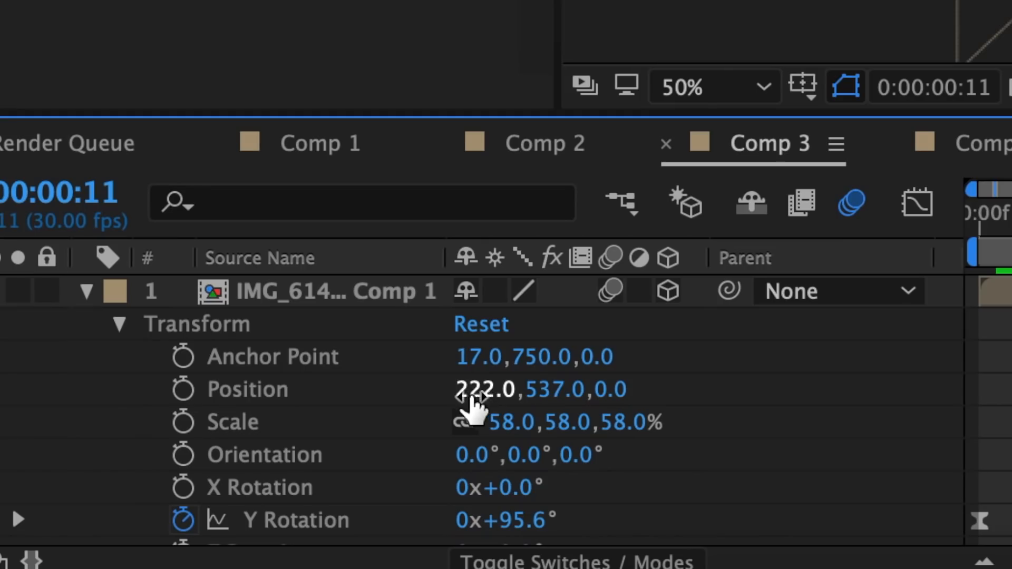
pyautogui.moveTo(485, 392); pyautogui.dragTo(481, 390)
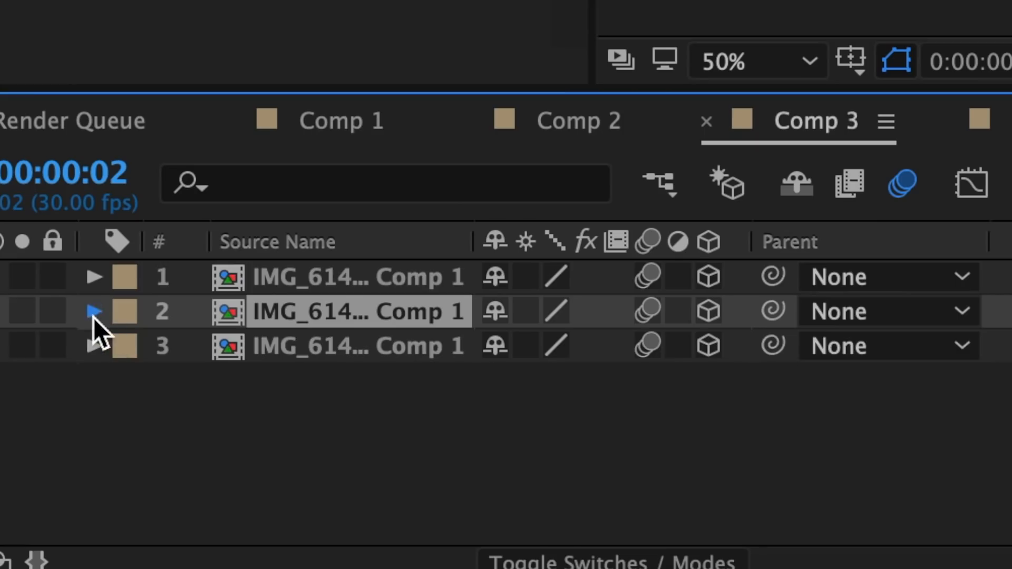
# Step: Set the IMG_6146 2.JPG pre-comp's anchor point X to 8 and its position X to 230
pyautogui.click(90, 311)
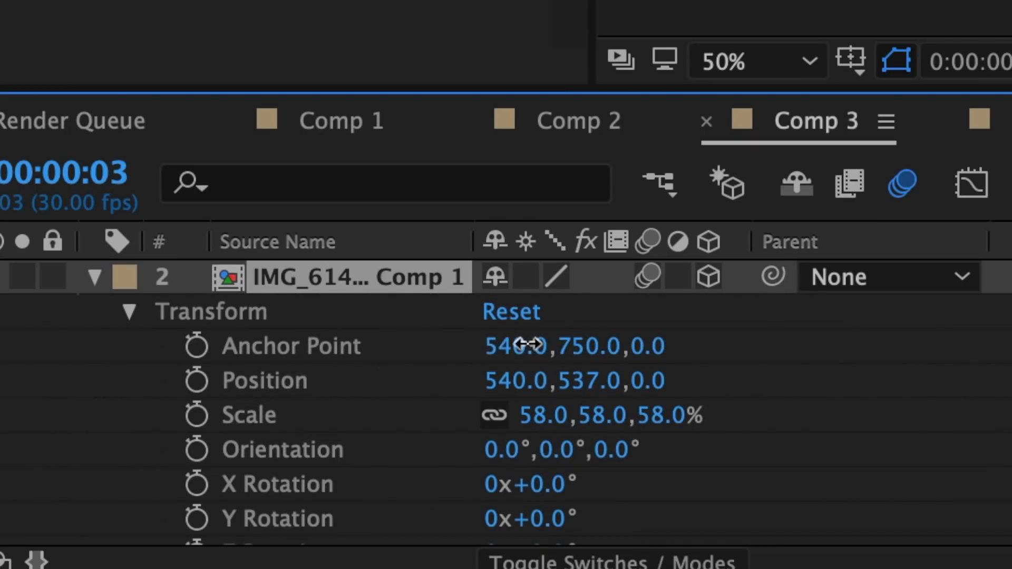
pyautogui.moveTo(514, 345); pyautogui.dragTo(58, 380)
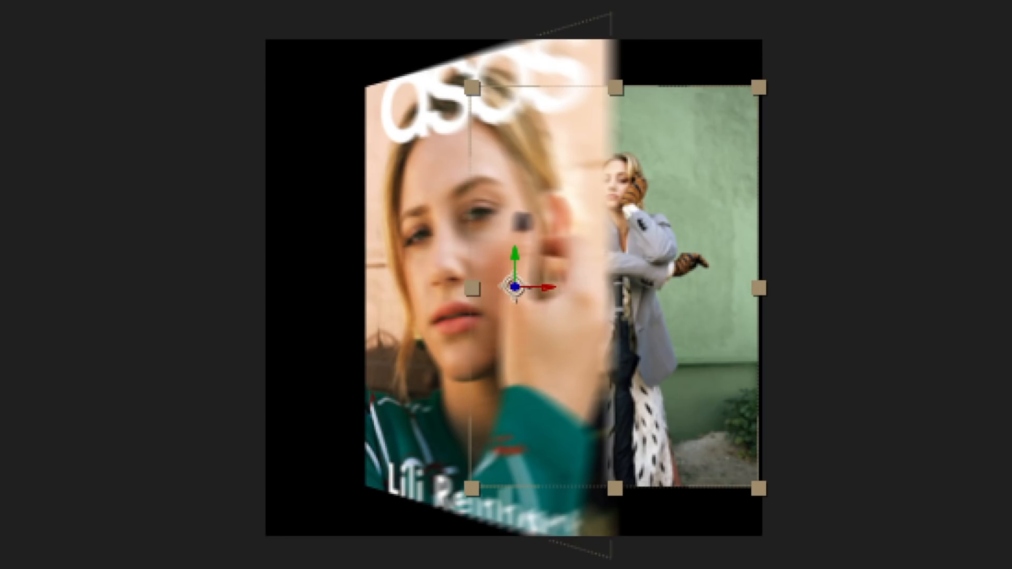
pyautogui.moveTo(210, 567); pyautogui.dragTo(169, 566)
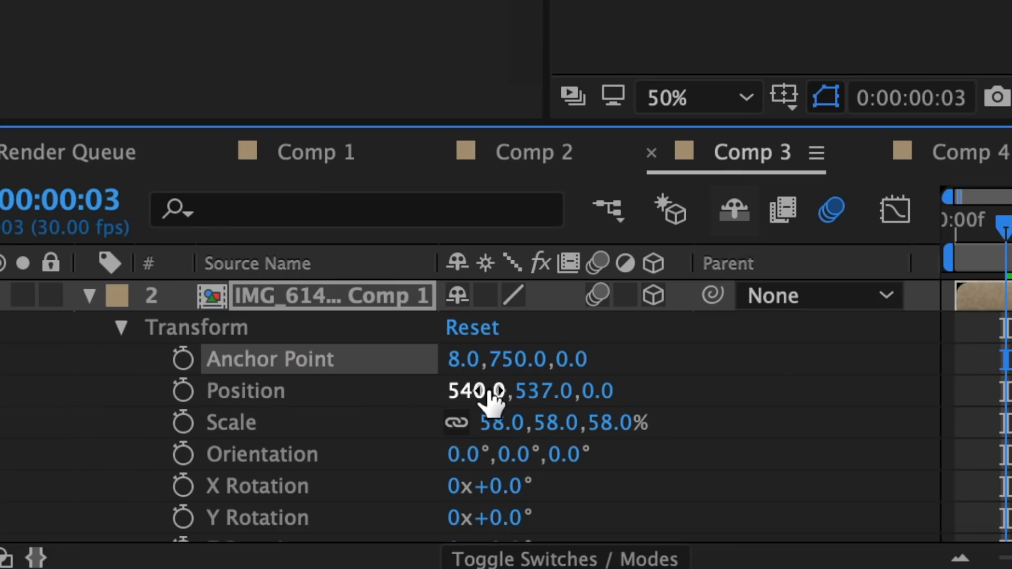
pyautogui.moveTo(488, 389); pyautogui.dragTo(158, 399)
pyautogui.moveTo(159, 399); pyautogui.dragTo(53, 400)
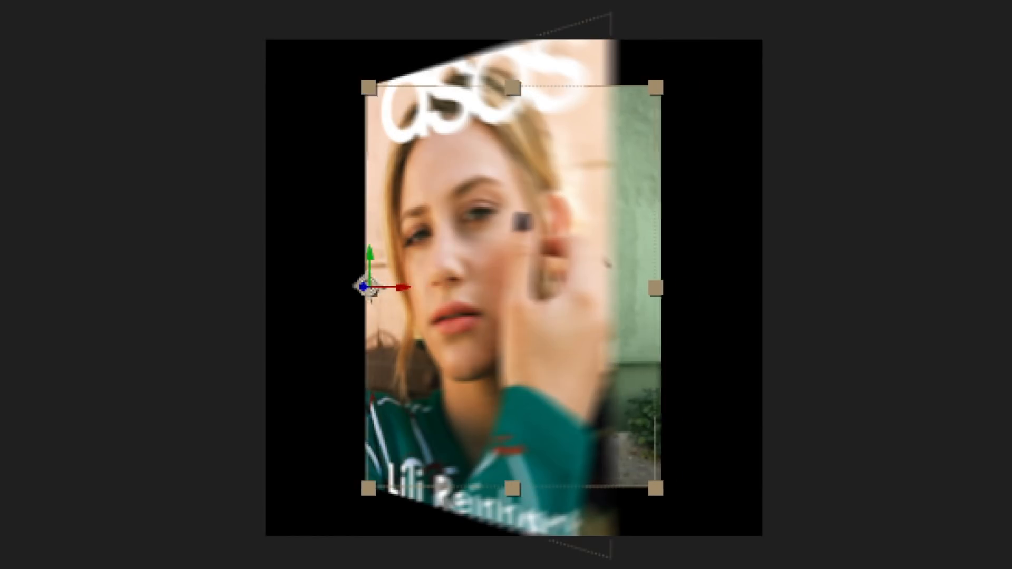
pyautogui.moveTo(52, 566)
pyautogui.mouseDown()
pyautogui.moveTo(44, 566)
pyautogui.moveTo(53, 567)
pyautogui.mouseUp()
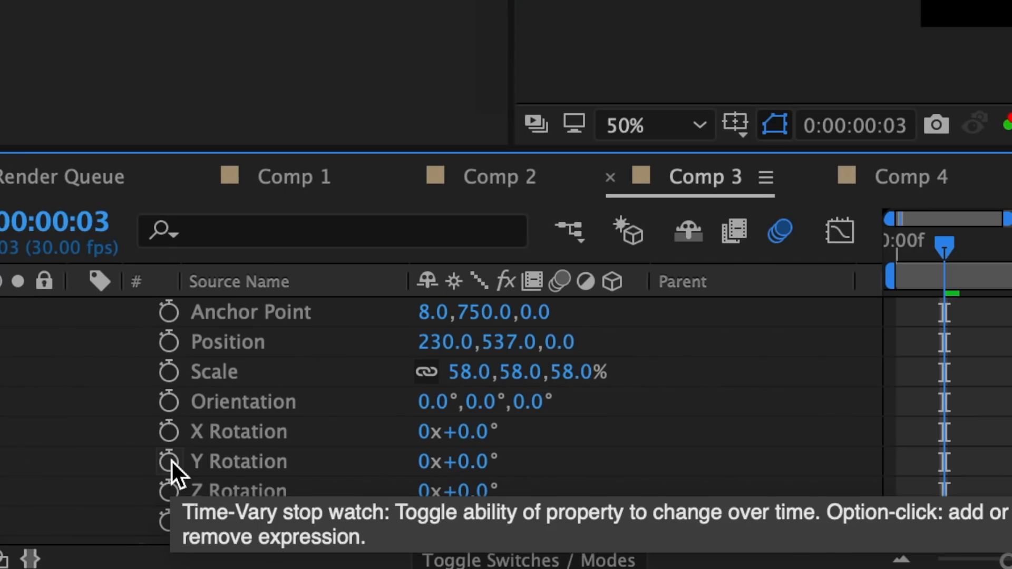
# Step: Keyframe the IMG_6146 2.JPG pre-comp's Y Rotation from 0° at frame 3 to a nearly edge-on angle around frame 27
pyautogui.click(170, 461)
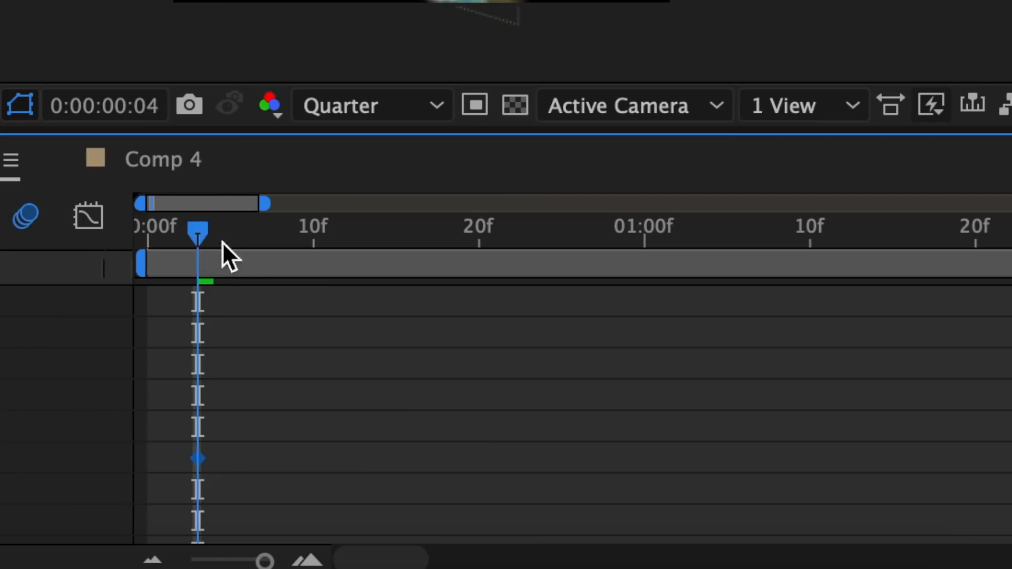
pyautogui.moveTo(222, 242); pyautogui.dragTo(406, 268)
pyautogui.moveTo(406, 267); pyautogui.dragTo(413, 268)
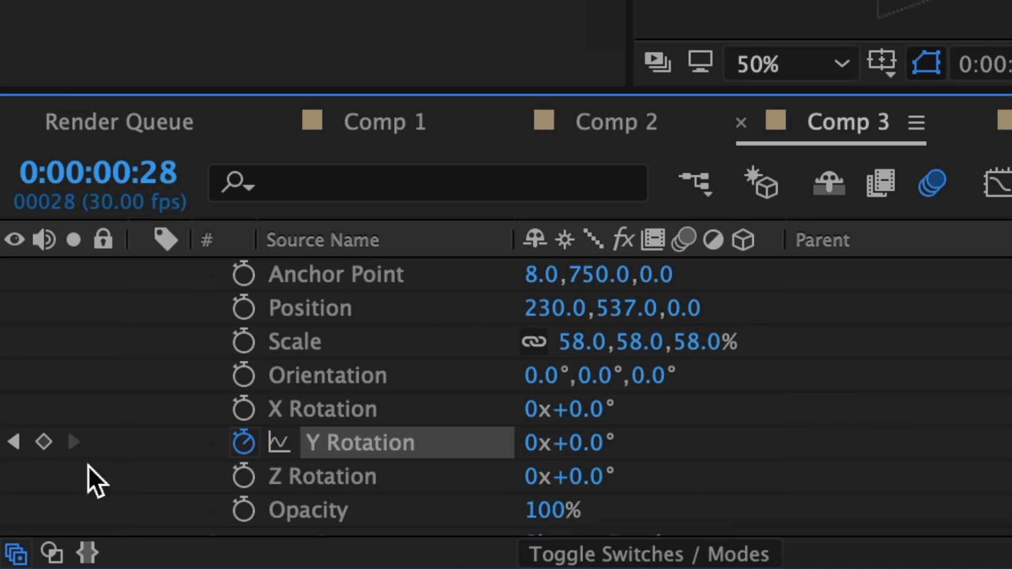
pyautogui.click(43, 443)
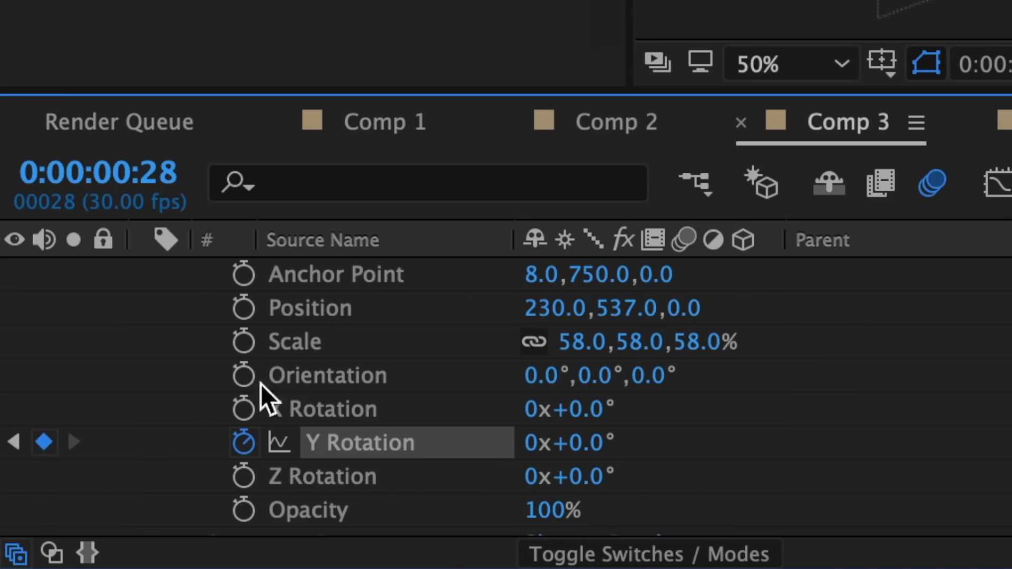
pyautogui.moveTo(593, 446); pyautogui.dragTo(702, 443)
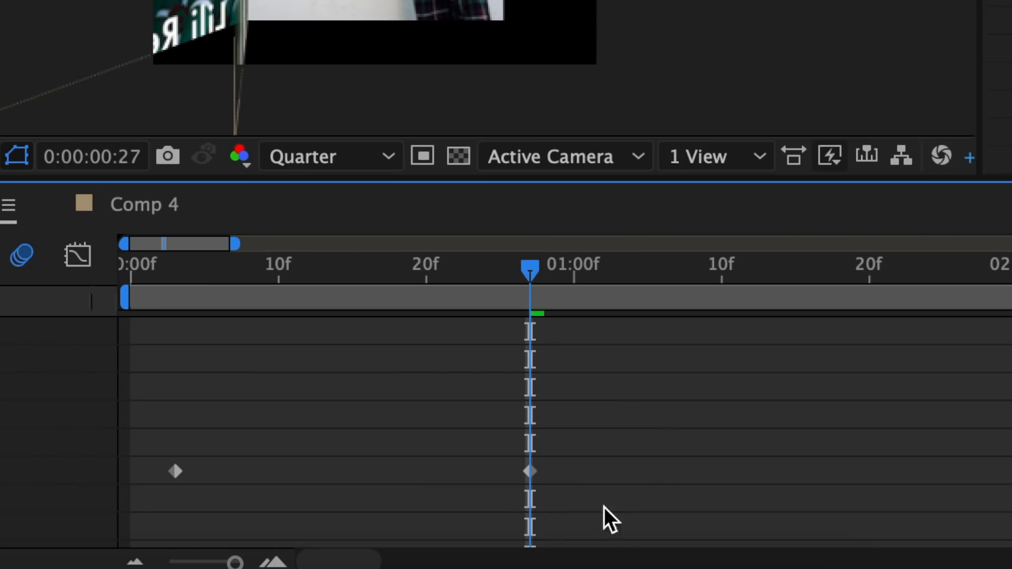
# Step: Apply Easy Ease to the IMG_6146 2.JPG pre-comp's Y Rotation keyframes and skew their speed graph toward a fast start
pyautogui.rightClick(182, 474)
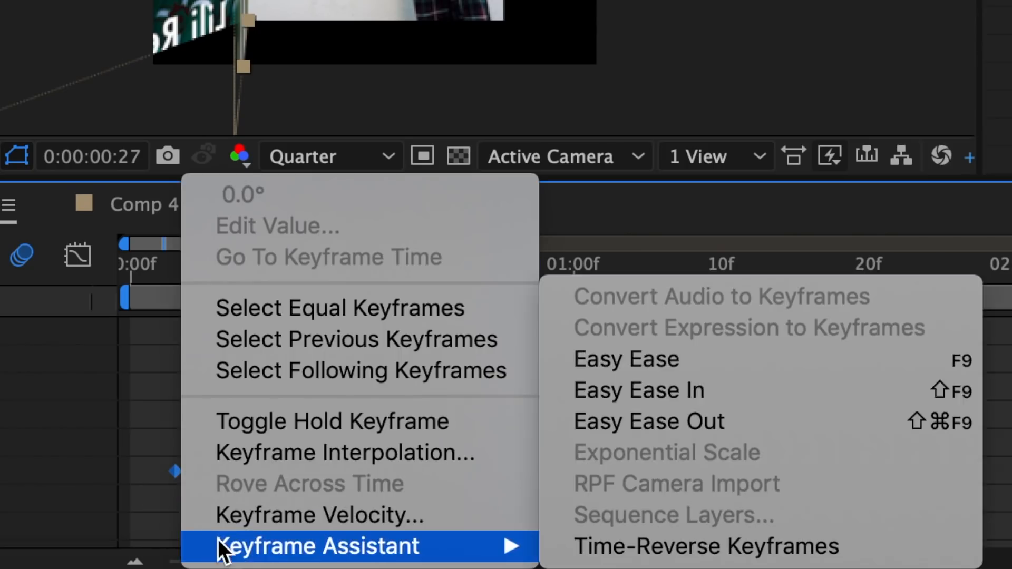
pyautogui.click(612, 358)
pyautogui.click(288, 247)
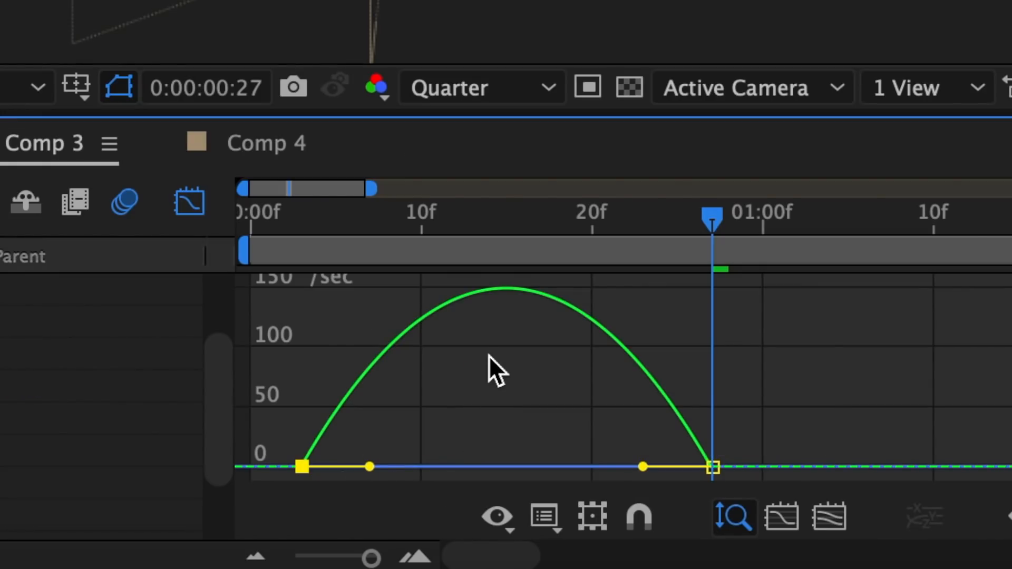
pyautogui.moveTo(370, 466); pyautogui.dragTo(314, 465)
pyautogui.moveTo(642, 466); pyautogui.dragTo(559, 469)
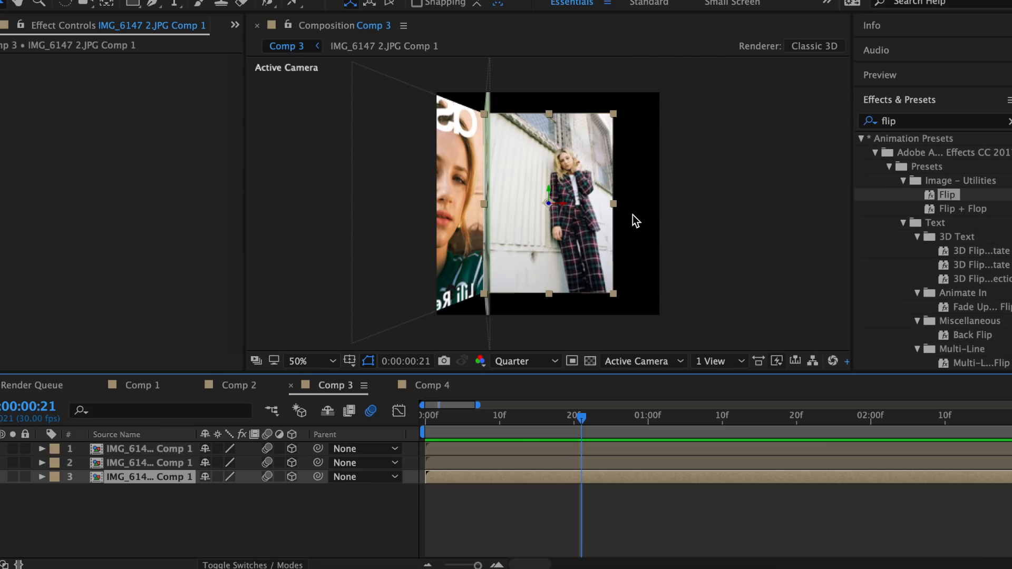
# Step: Apply CC Page Turn to the IMG_6147 2.JPG pre-comp and set its Controls option to Top Right Corner
pyautogui.press('super+5')
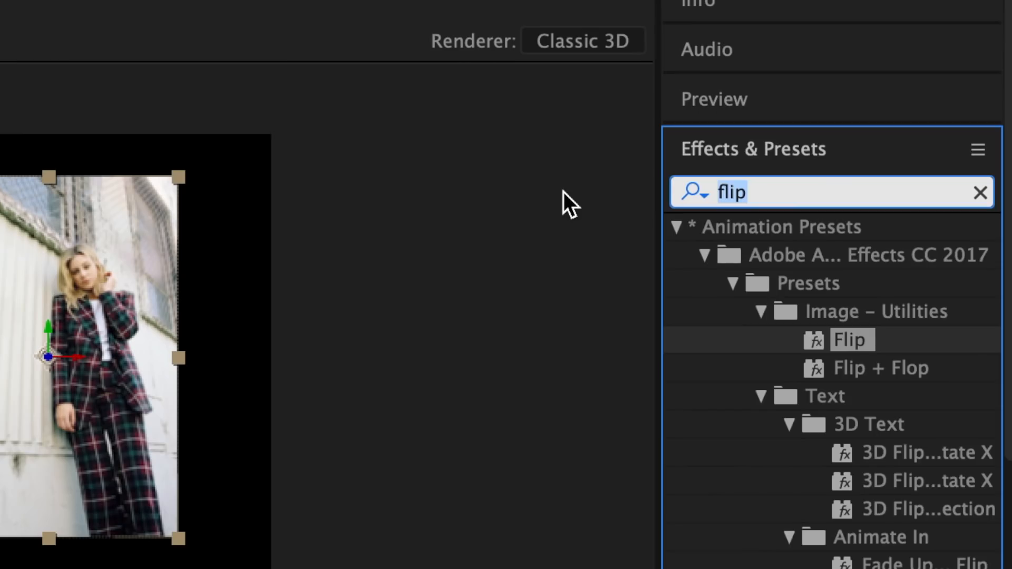
pyautogui.write('page t')
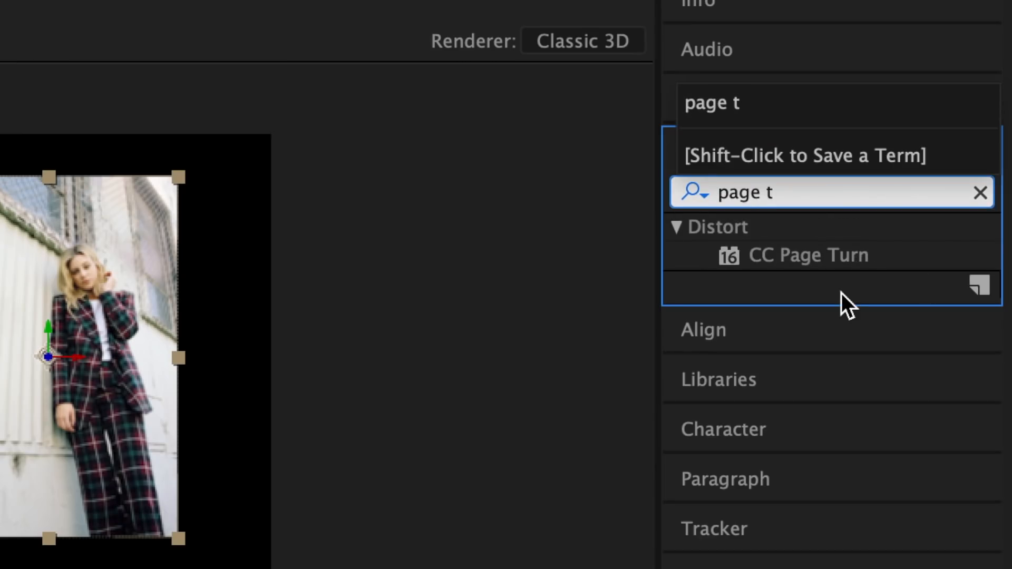
pyautogui.moveTo(808, 255); pyautogui.dragTo(551, 481)
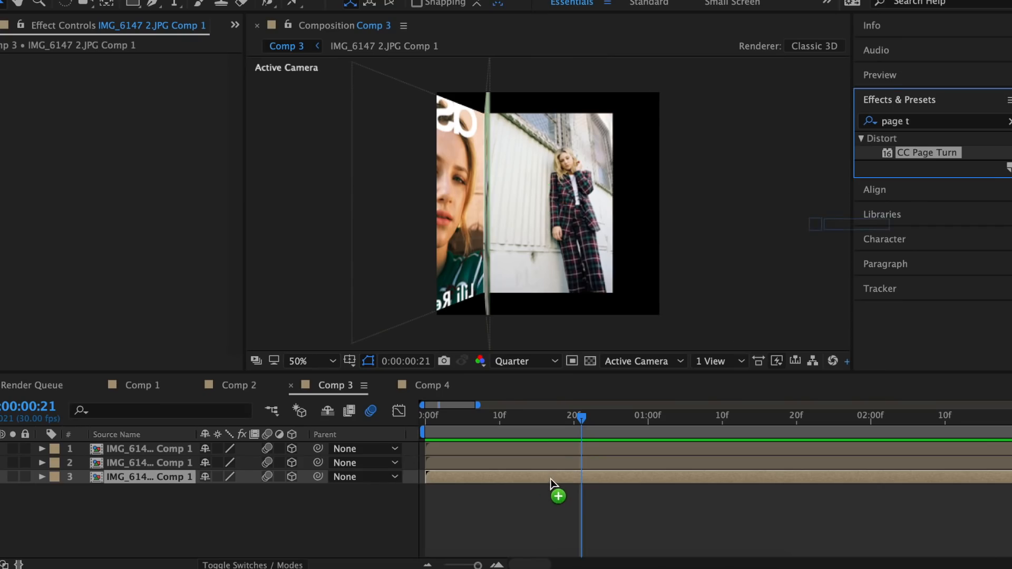
pyautogui.click(175, 74)
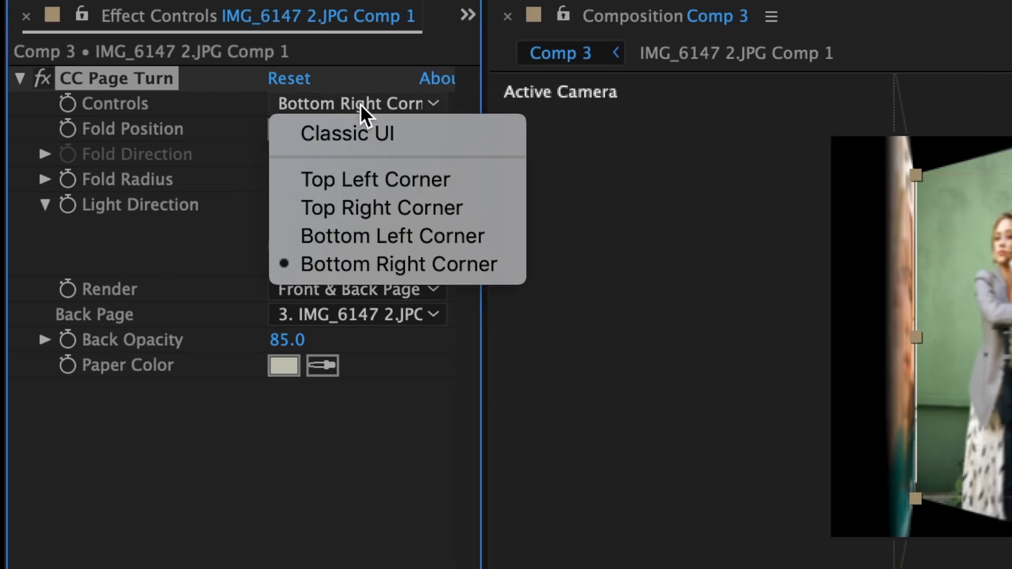
pyautogui.click(390, 210)
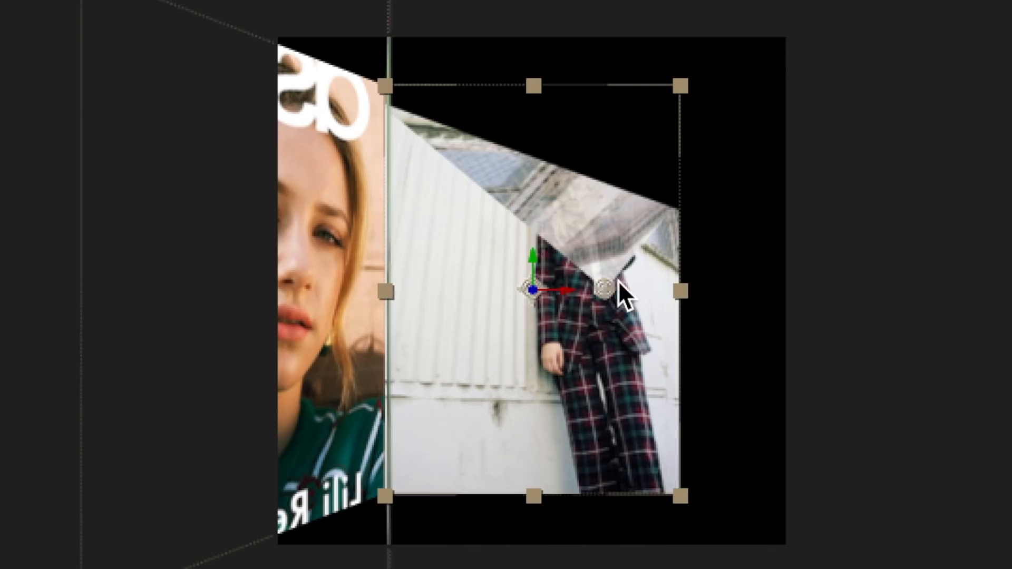
# Step: Keyframe the CC Page Turn Fold Position from 265.2, 805.2 at frame 7 to just beyond the page's top-right corner at frame 27
pyautogui.moveTo(583, 283); pyautogui.dragTo(457, 298)
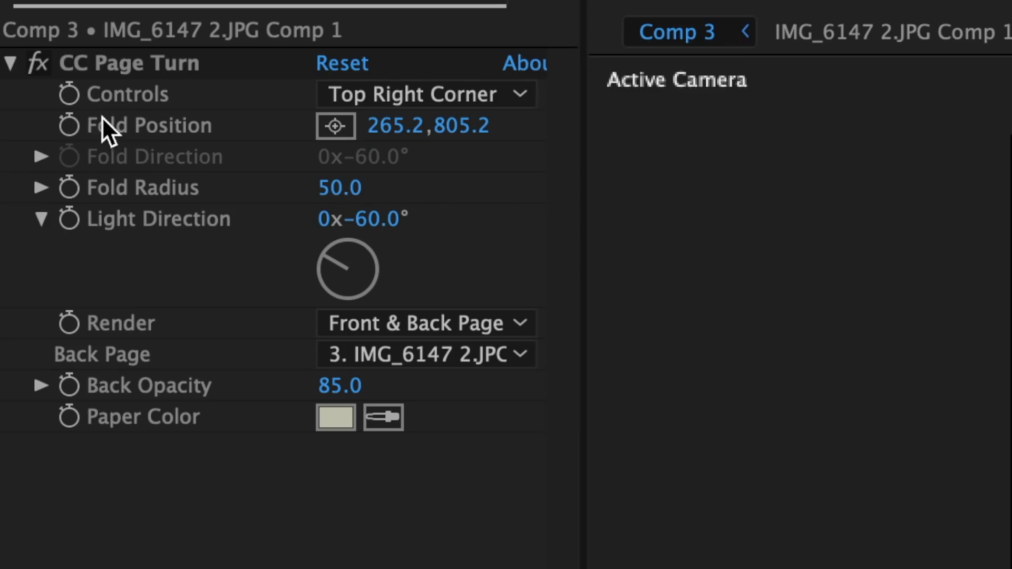
pyautogui.click(69, 125)
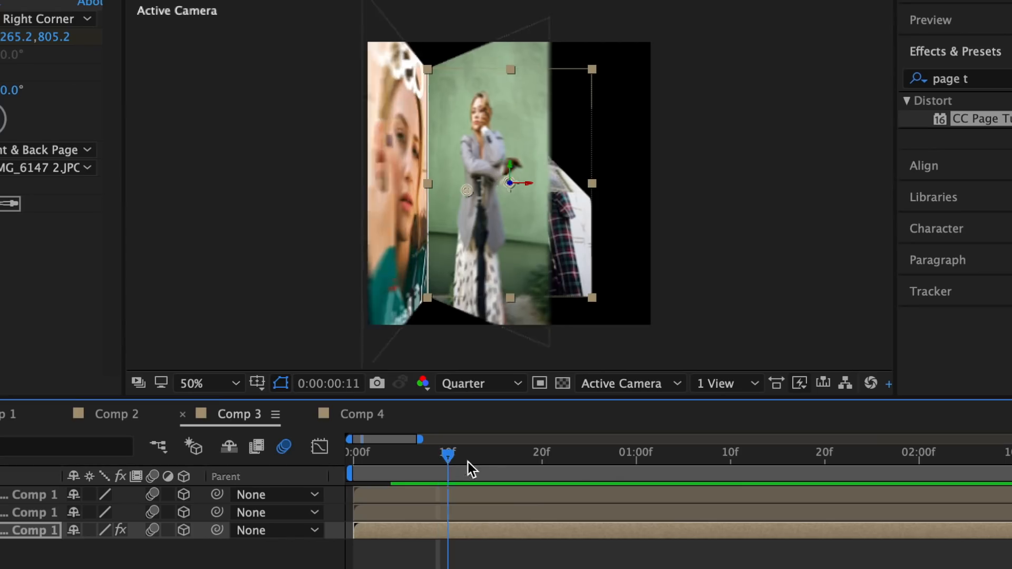
pyautogui.moveTo(445, 464); pyautogui.dragTo(612, 470)
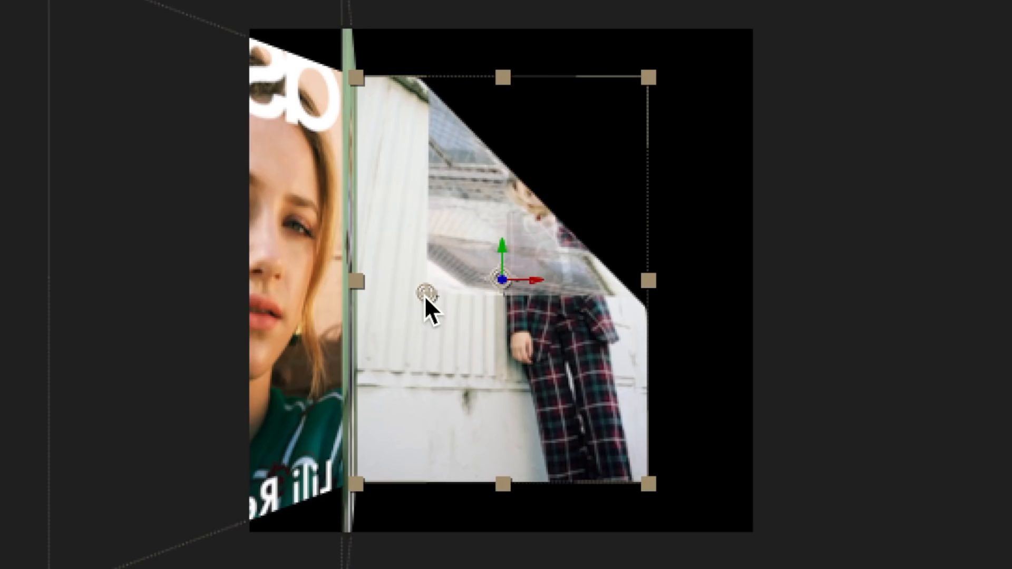
pyautogui.moveTo(425, 295); pyautogui.dragTo(654, 68)
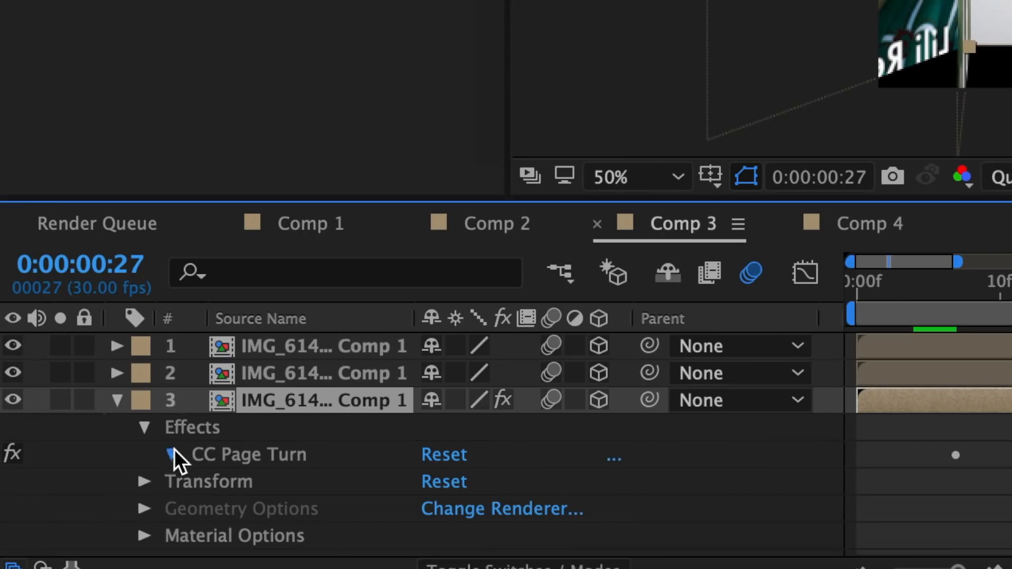
# Step: Apply Easy Ease to the Fold Position keyframes and skew their speed graph toward a fast start and slow finish
pyautogui.click(173, 452)
pyautogui.moveTo(730, 432); pyautogui.dragTo(279, 347)
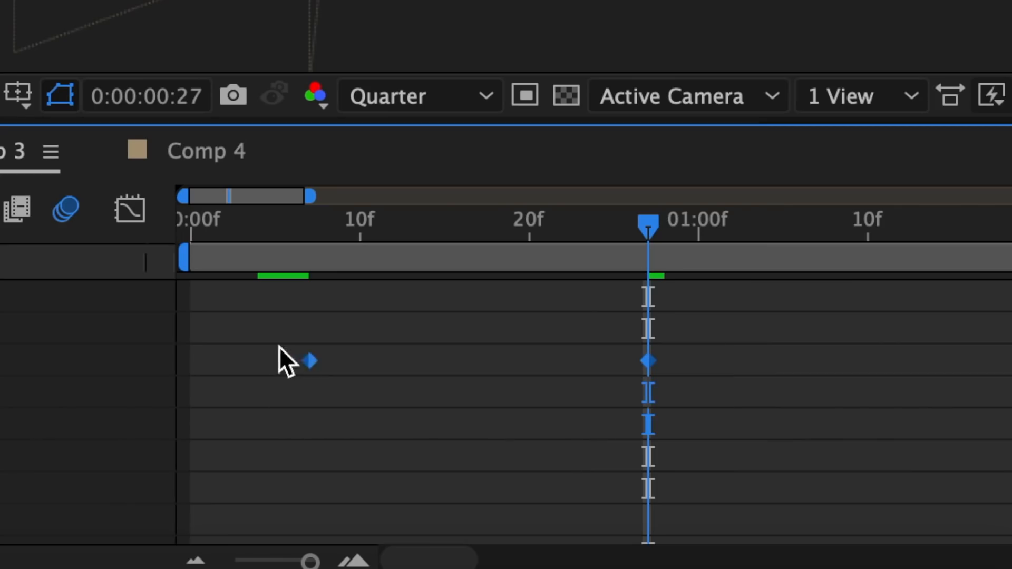
pyautogui.rightClick(309, 363)
pyautogui.moveTo(378, 549)
pyautogui.click(786, 329)
pyautogui.click(129, 209)
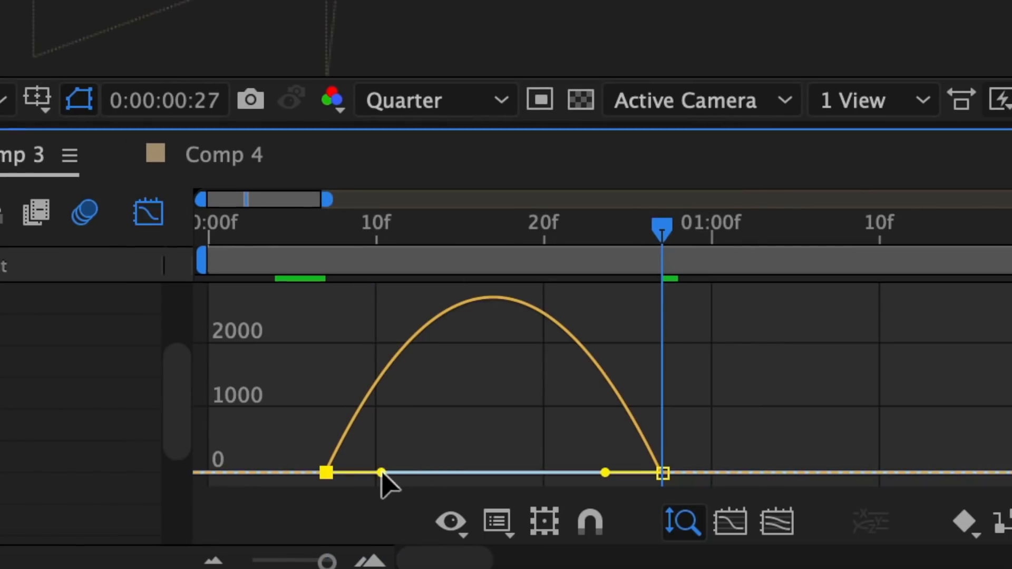
pyautogui.moveTo(381, 472); pyautogui.dragTo(333, 471)
pyautogui.moveTo(605, 472); pyautogui.dragTo(493, 472)
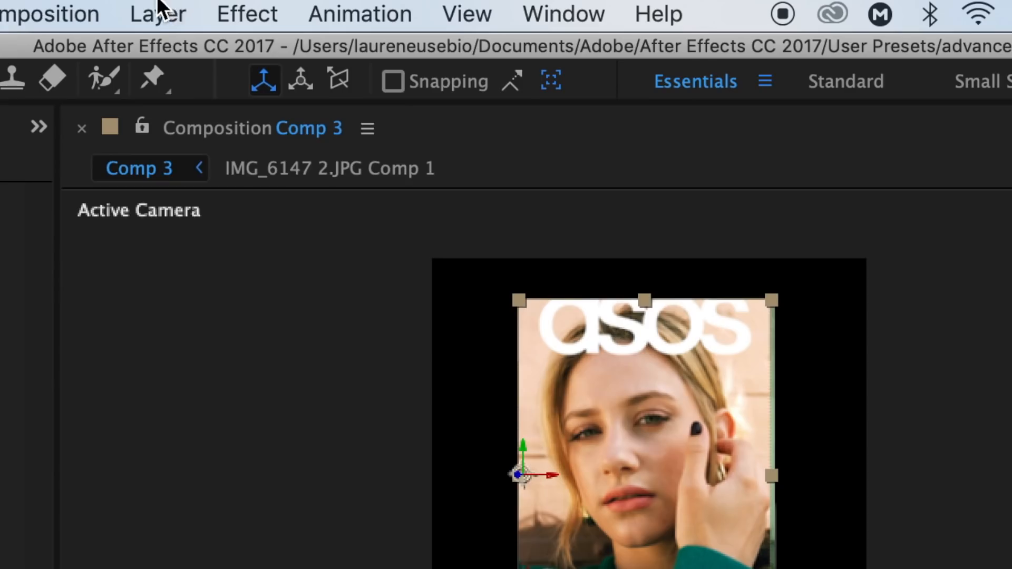
# Step: Add a null object to Comp 3 and parent the three photo pre-comps to it
pyautogui.click(158, 14)
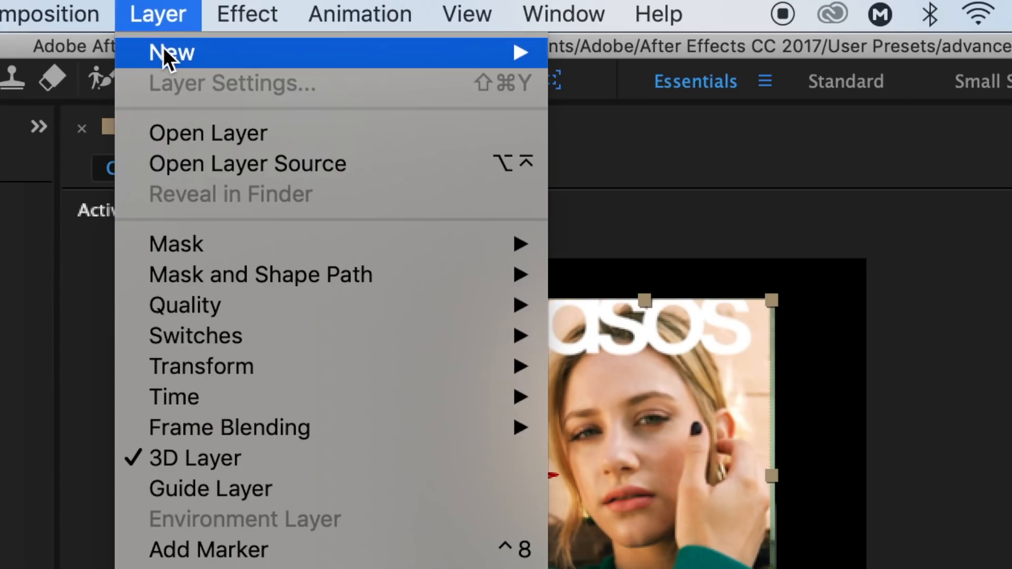
pyautogui.moveTo(174, 50)
pyautogui.click(677, 185)
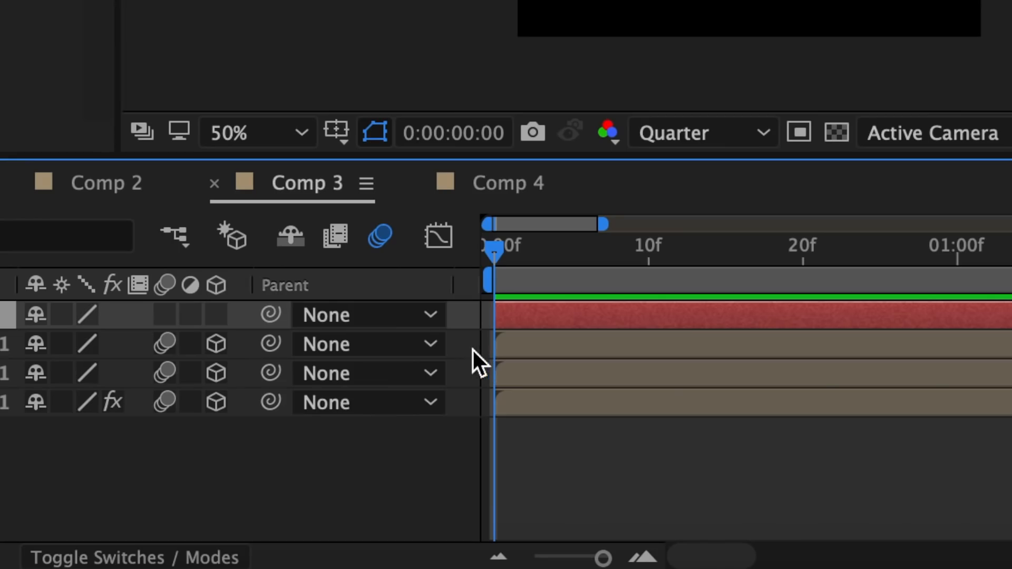
pyautogui.moveTo(379, 429); pyautogui.dragTo(429, 461)
pyautogui.moveTo(542, 394); pyautogui.dragTo(544, 409)
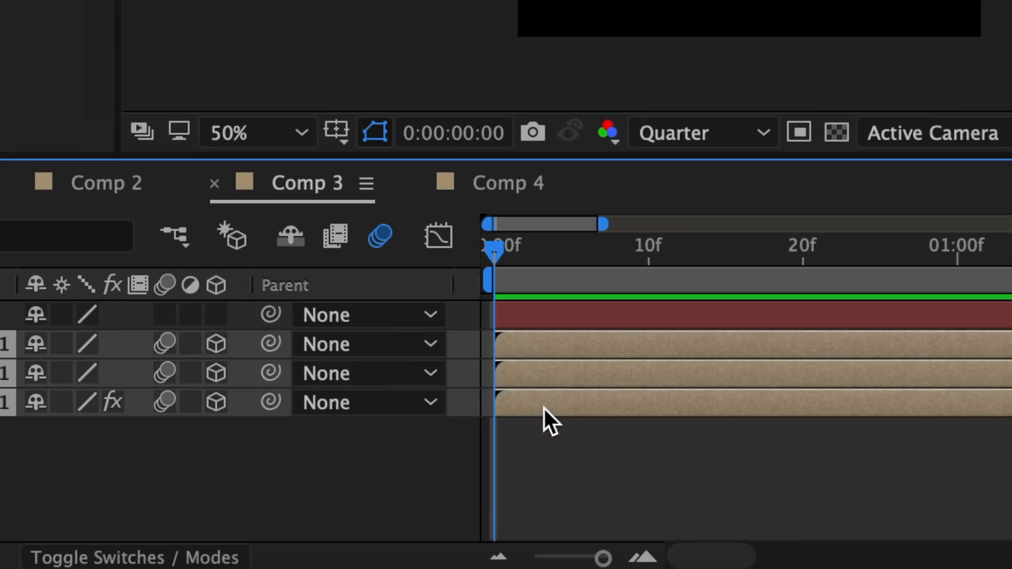
pyautogui.moveTo(270, 344); pyautogui.dragTo(563, 312)
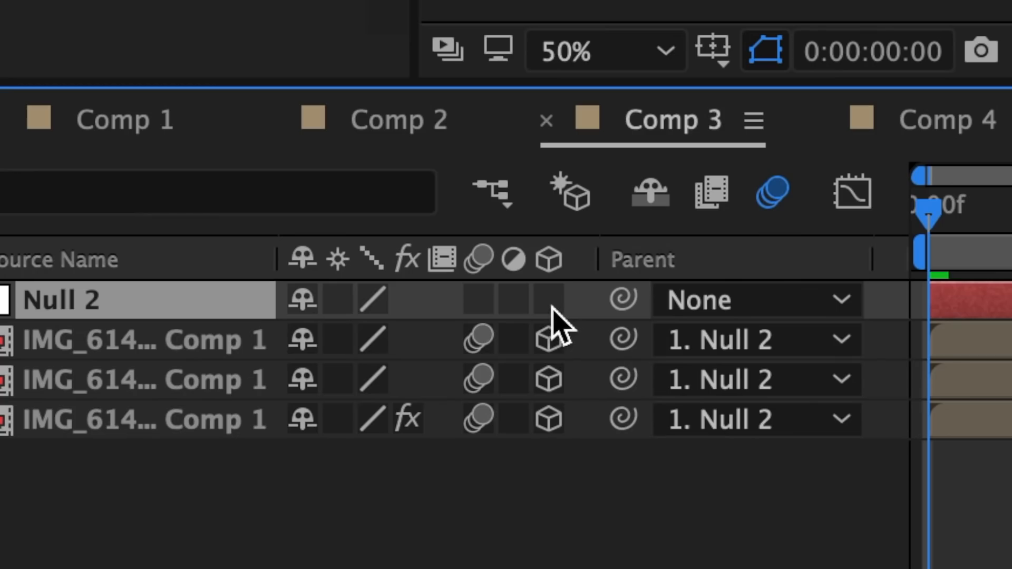
# Step: Make the null a 3D layer and keyframe its Y Rotation from 0° at frame 0 to a slight positive turn at frame 21
pyautogui.click(552, 308)
pyautogui.click(146, 280)
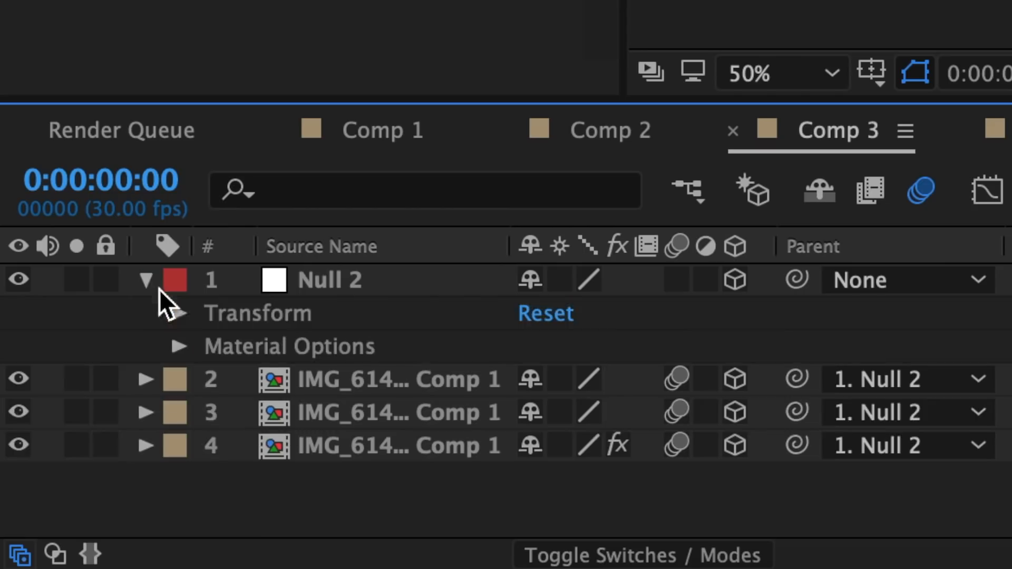
pyautogui.click(179, 313)
pyautogui.click(246, 478)
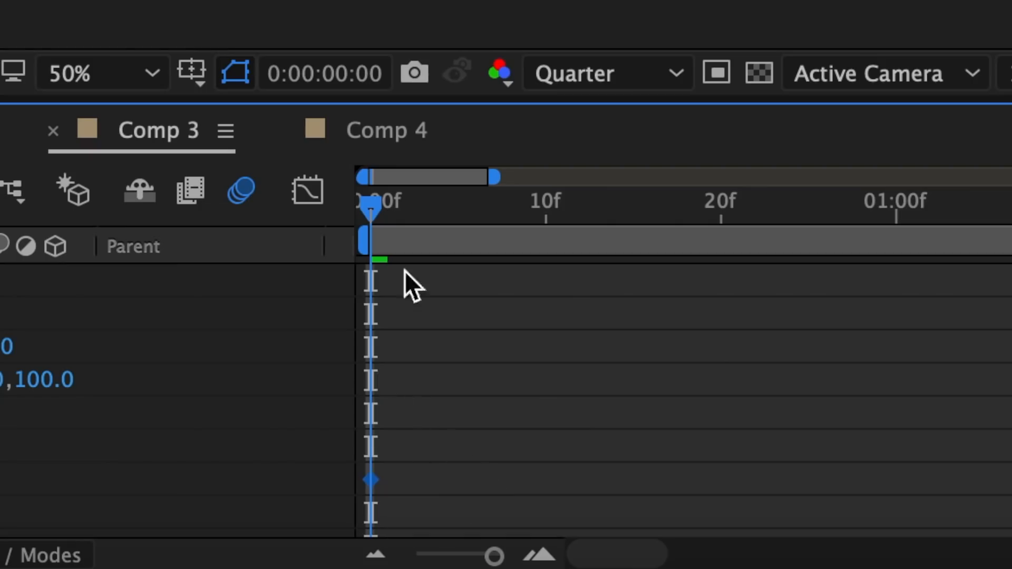
pyautogui.moveTo(422, 213); pyautogui.dragTo(730, 228)
pyautogui.moveTo(636, 214); pyautogui.dragTo(646, 214)
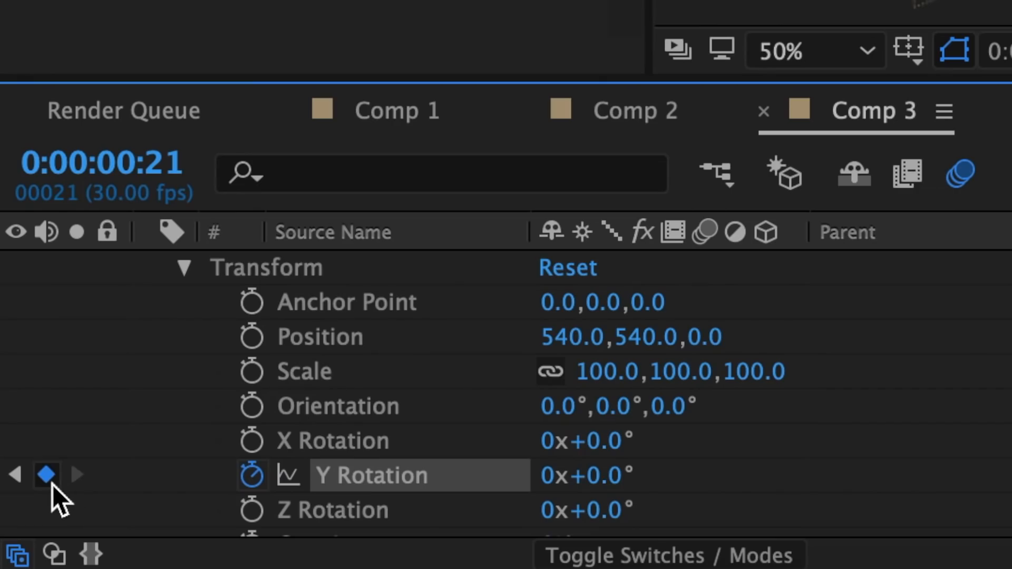
pyautogui.moveTo(601, 476); pyautogui.dragTo(669, 474)
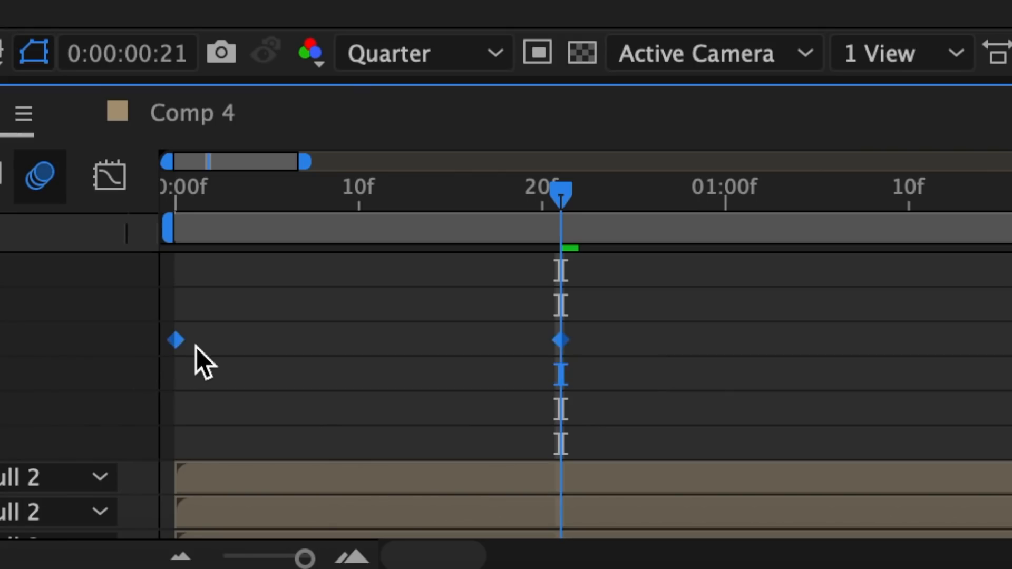
# Step: Apply Easy Ease to the null's Y Rotation keyframes and pull both speed graph handles toward the start for a fast opening
pyautogui.rightClick(178, 343)
pyautogui.moveTo(527, 537)
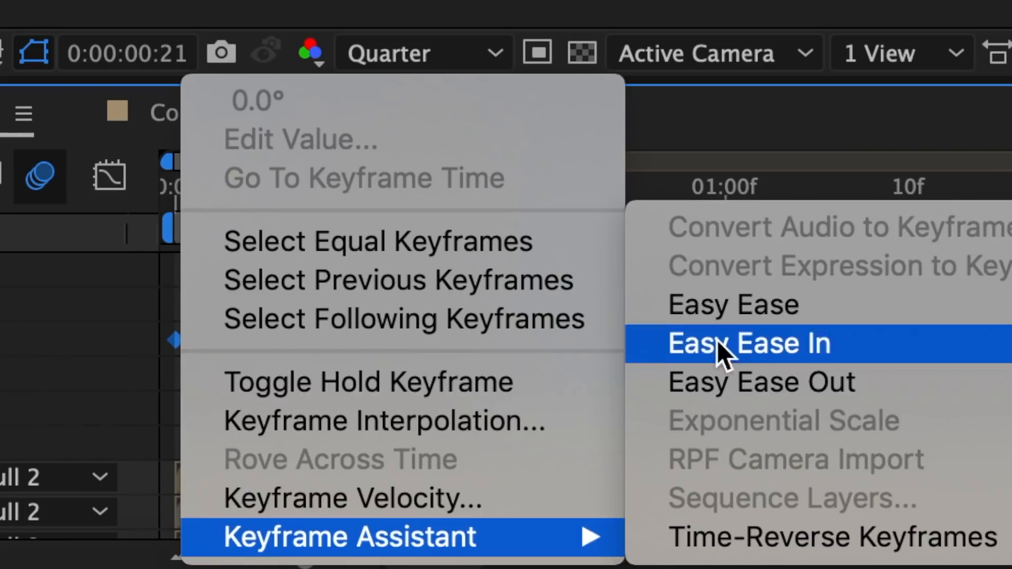
pyautogui.click(717, 342)
pyautogui.hotkey('shift', 'F3')
pyautogui.click(174, 466)
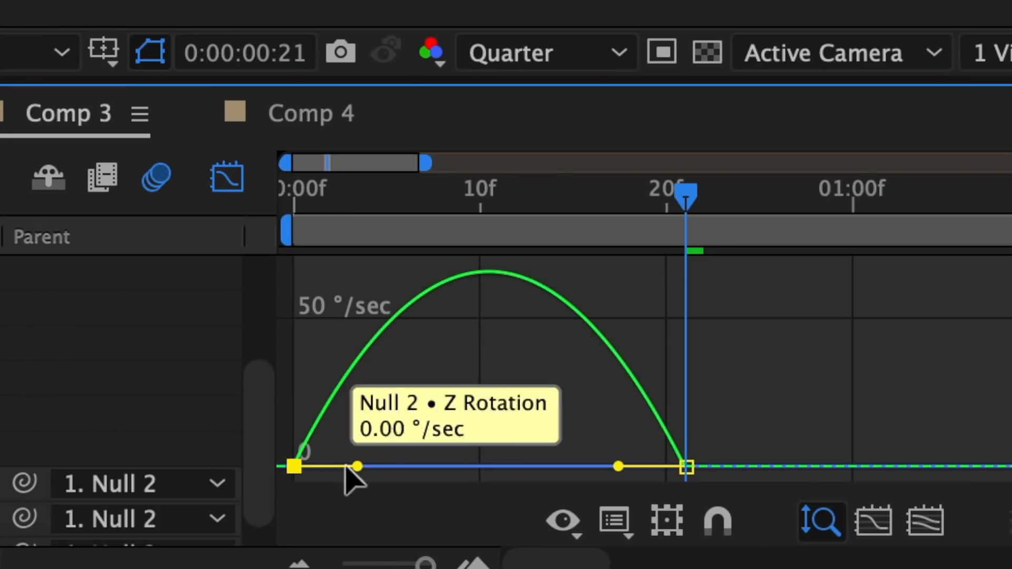
pyautogui.moveTo(357, 466); pyautogui.dragTo(301, 468)
pyautogui.moveTo(618, 466); pyautogui.dragTo(547, 469)
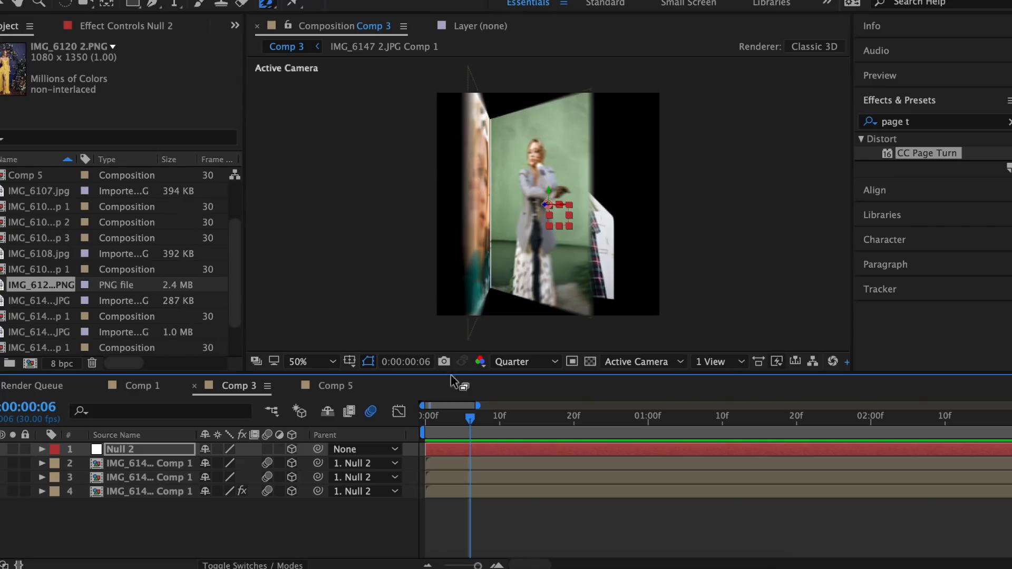
# Step: Find the vignette effects and apply CC Vignette to the photo pre-comps in Comp 3, including IMG_6147 2.JPG Comp 1
pyautogui.moveTo(913, 122); pyautogui.dragTo(708, 116)
pyautogui.write('vig')
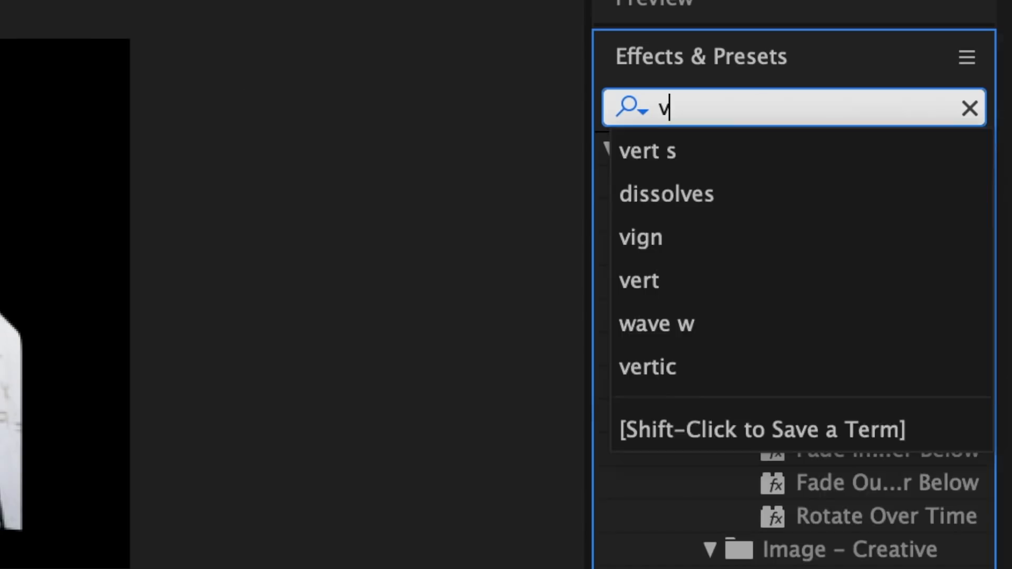
pyautogui.write('n')
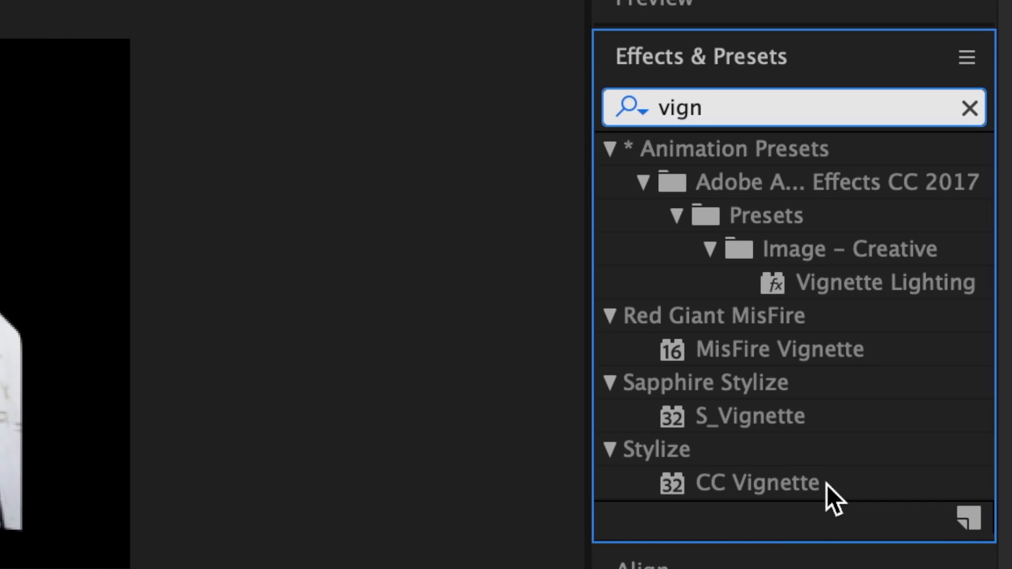
pyautogui.moveTo(826, 484); pyautogui.dragTo(0, 568)
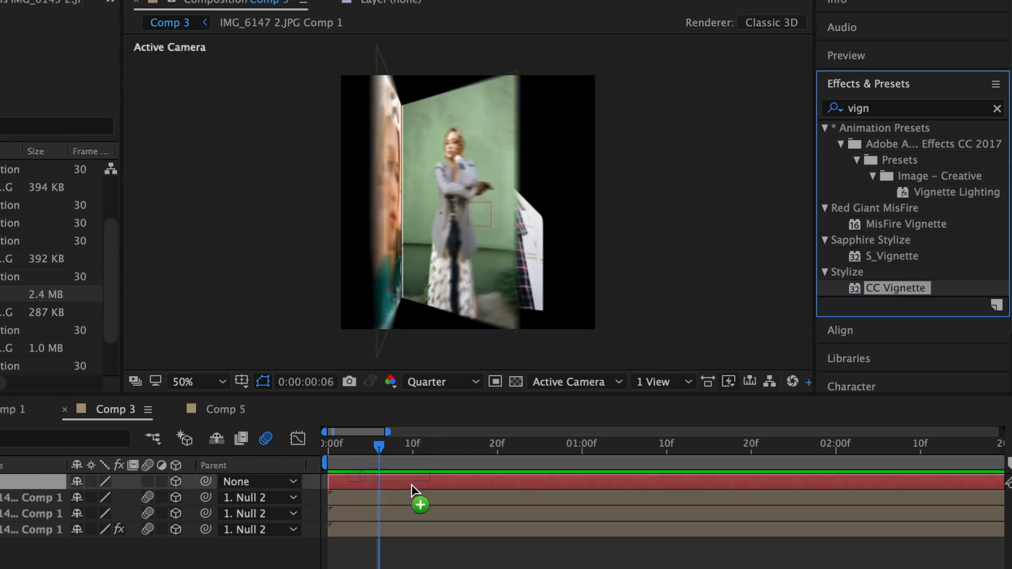
pyautogui.moveTo(411, 485); pyautogui.dragTo(409, 499)
pyautogui.moveTo(380, 446); pyautogui.dragTo(405, 446)
pyautogui.moveTo(897, 287); pyautogui.dragTo(458, 529)
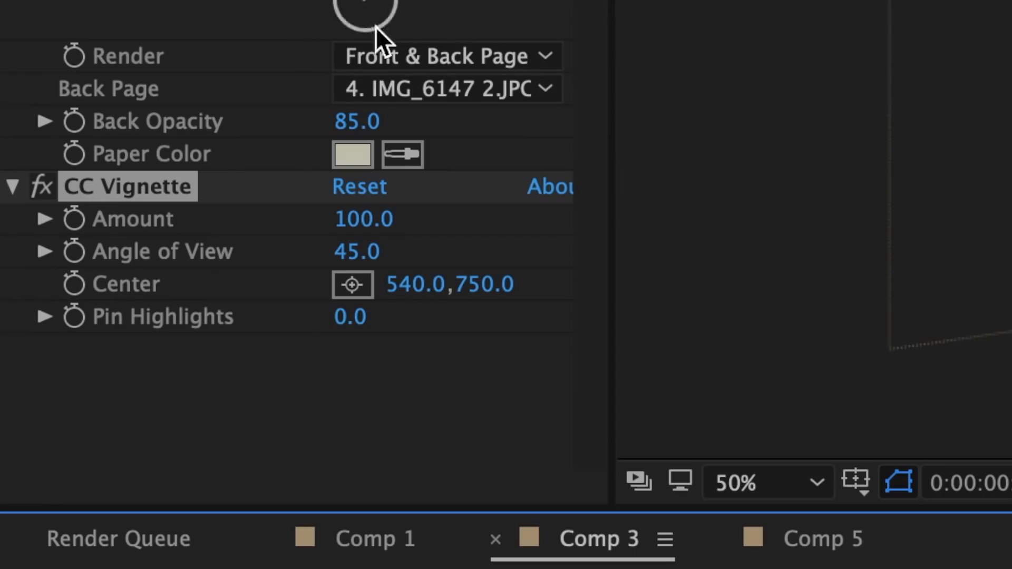
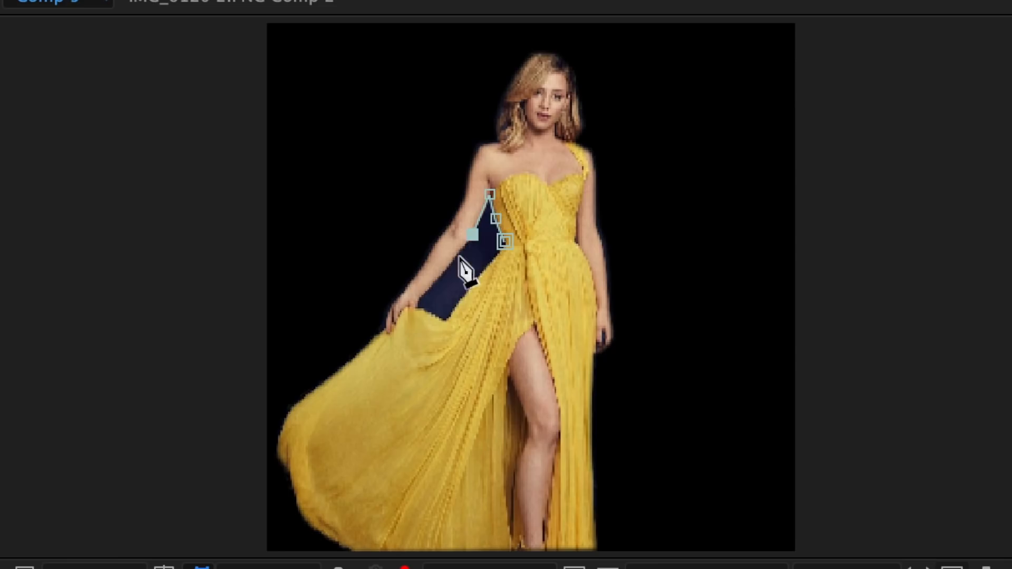
# Step: Continue the Comp 5 mask around the blue gap between the woman's arm and yellow dress, and set Mask 1 to Inverted
pyautogui.click(441, 274)
pyautogui.click(416, 306)
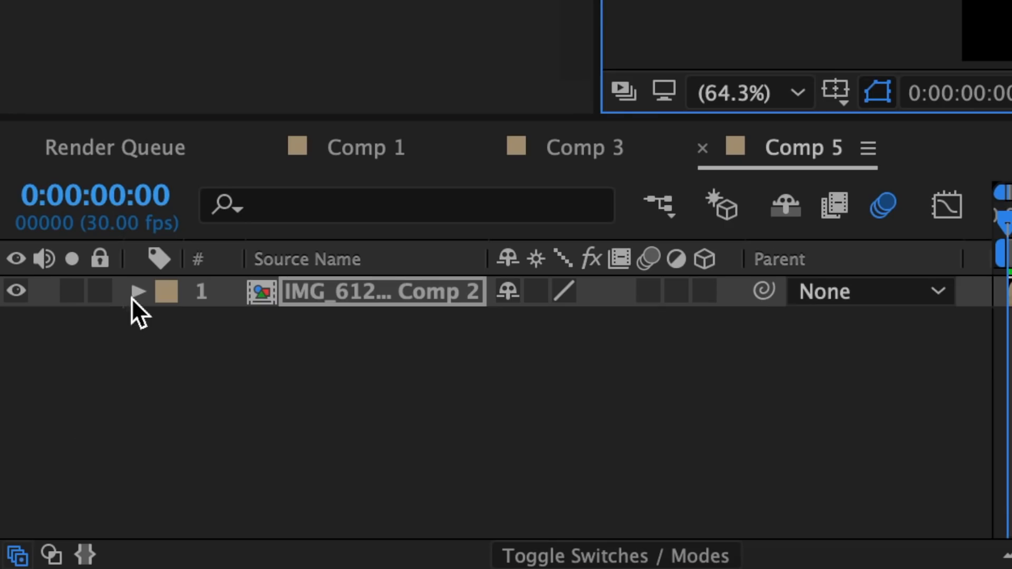
pyautogui.click(133, 296)
pyautogui.click(167, 323)
pyautogui.click(203, 353)
pyautogui.click(637, 357)
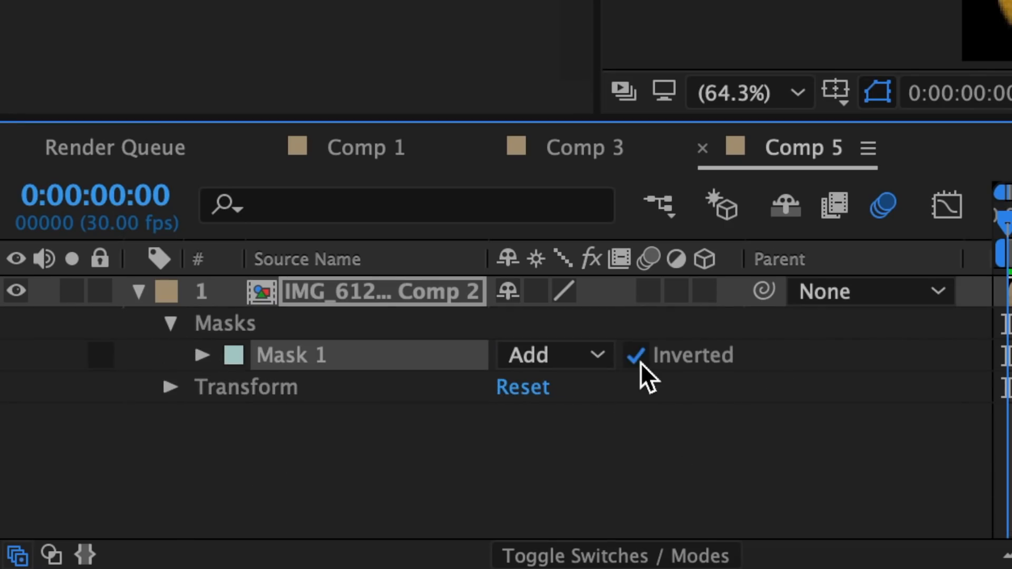
# Step: Set Mask 1's feather to 8 pixels and return to the Selection tool
pyautogui.click(202, 356)
pyautogui.click(553, 417)
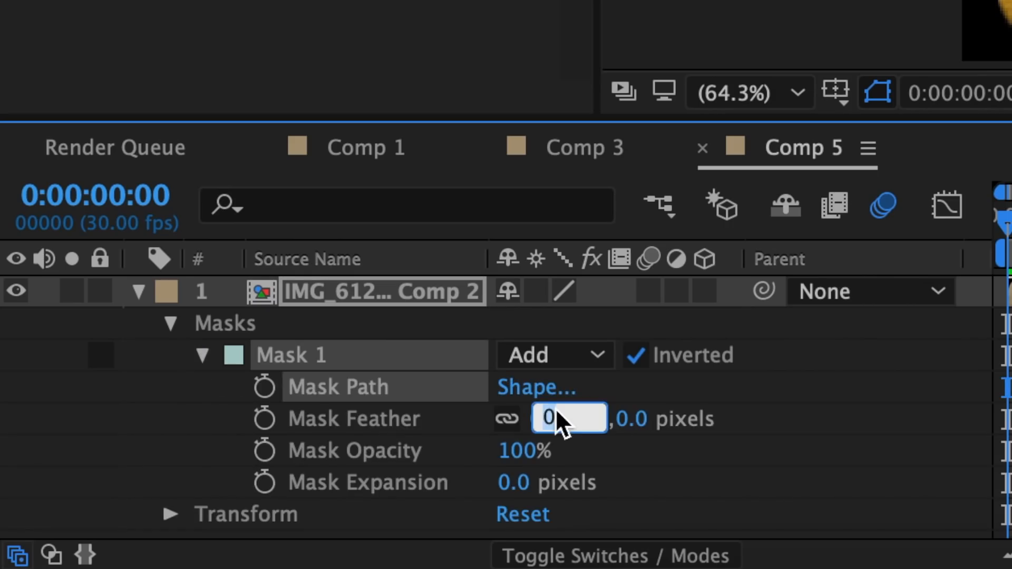
pyautogui.write('8')
pyautogui.press('Return')
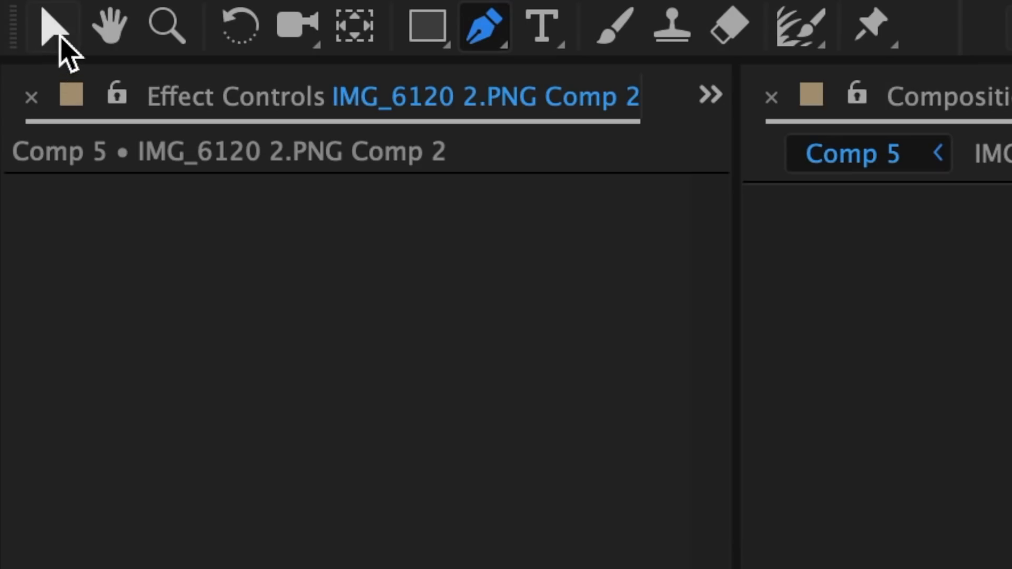
pyautogui.click(59, 37)
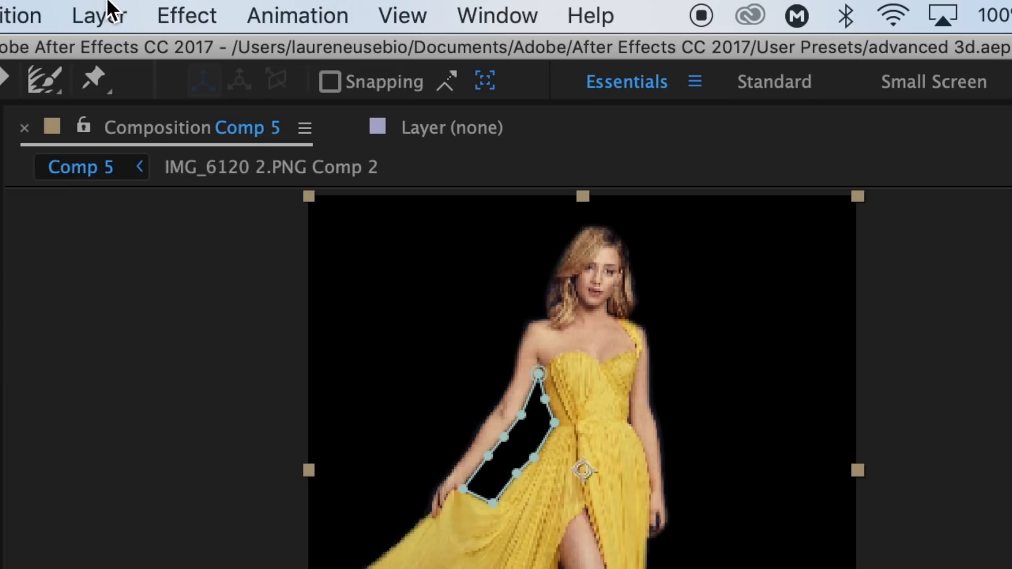
# Step: Create a 1080 × 1080 px white solid layer in Comp 5
pyautogui.click(100, 14)
pyautogui.moveTo(112, 43)
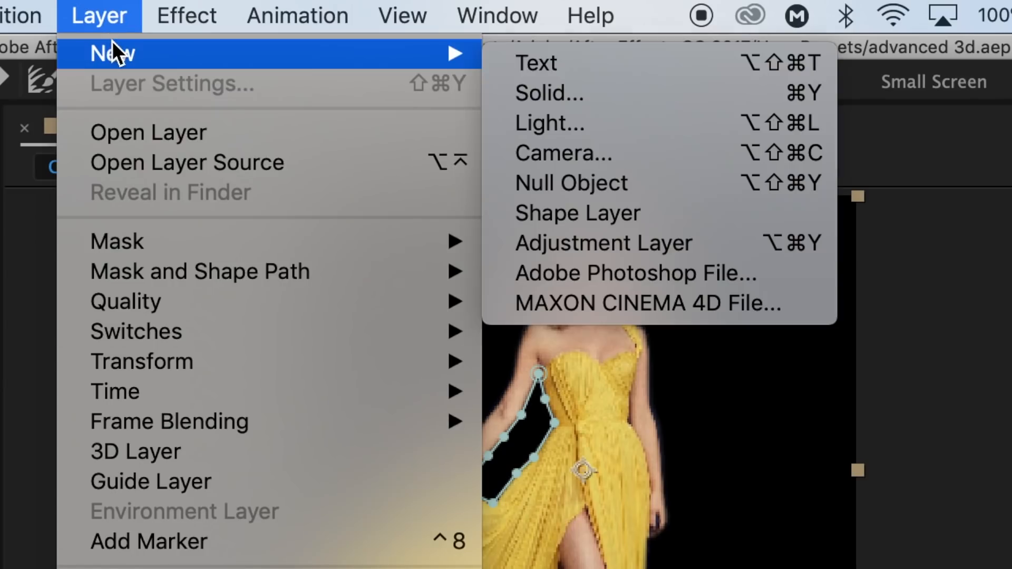
pyautogui.click(587, 93)
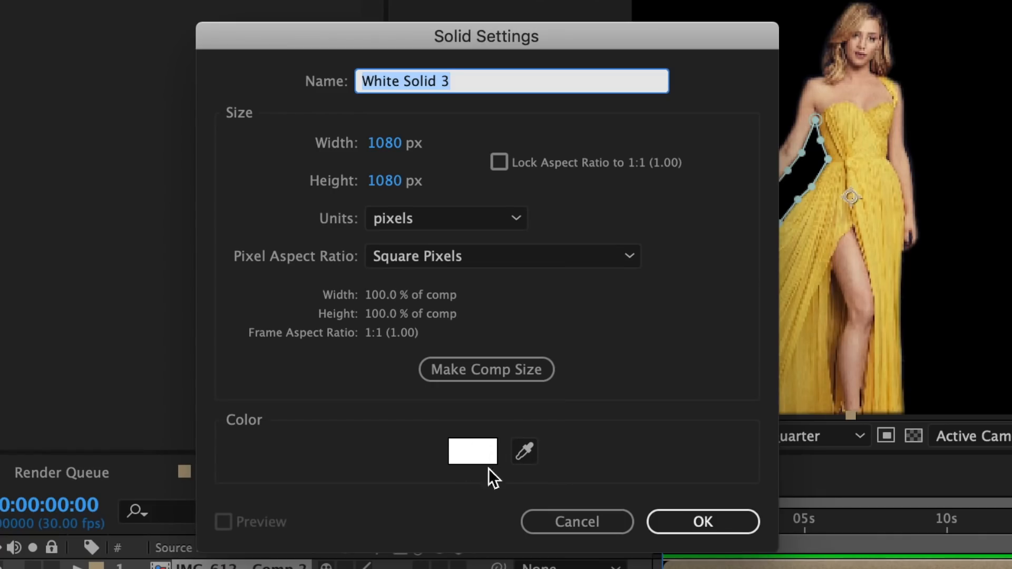
pyautogui.click(703, 522)
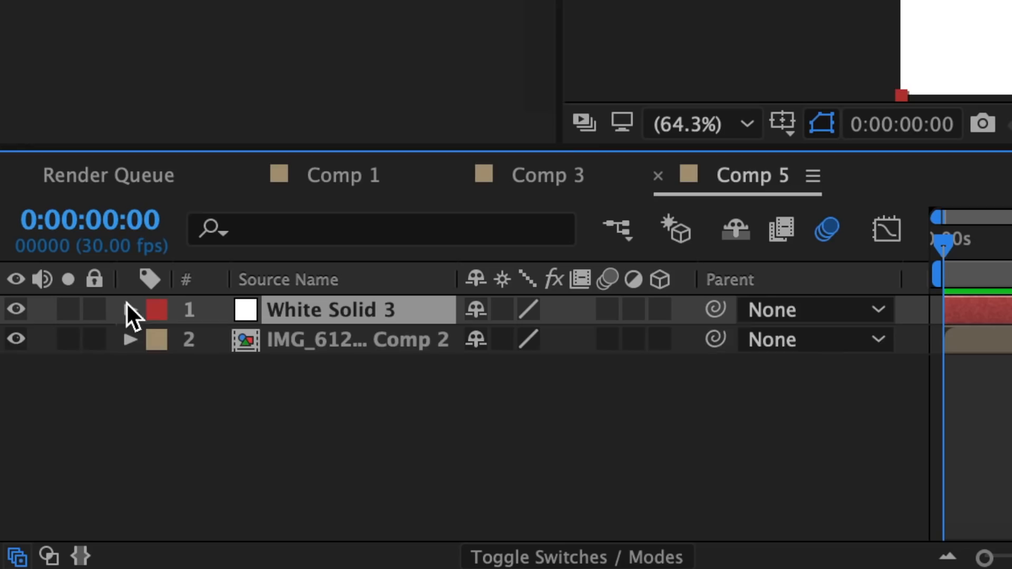
# Step: Set White Solid 3's opacity to 25% and, with its scale proportions unlinked, narrow its width to 59.7%
pyautogui.click(131, 309)
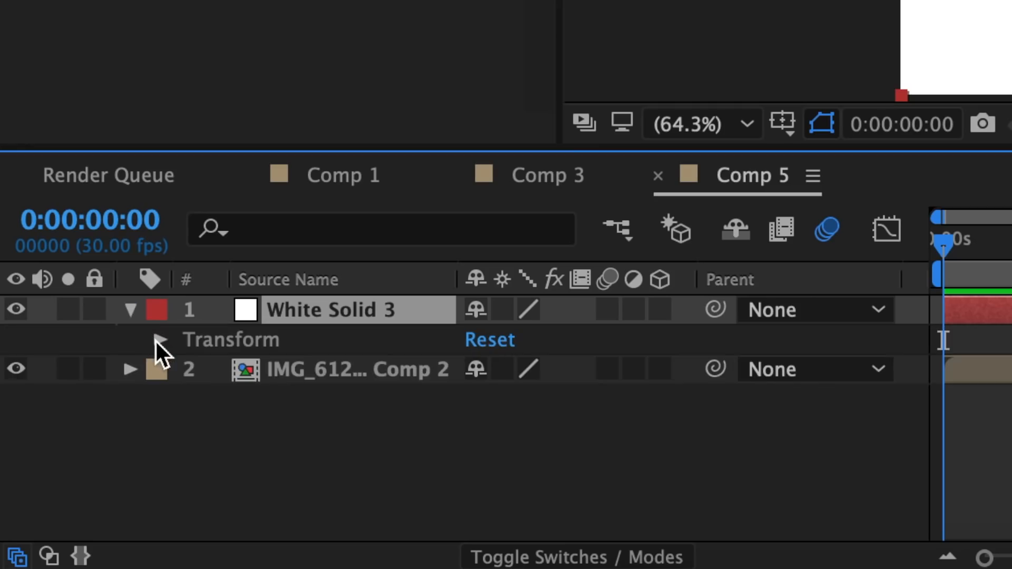
pyautogui.click(160, 341)
pyautogui.click(492, 488)
pyautogui.write('25')
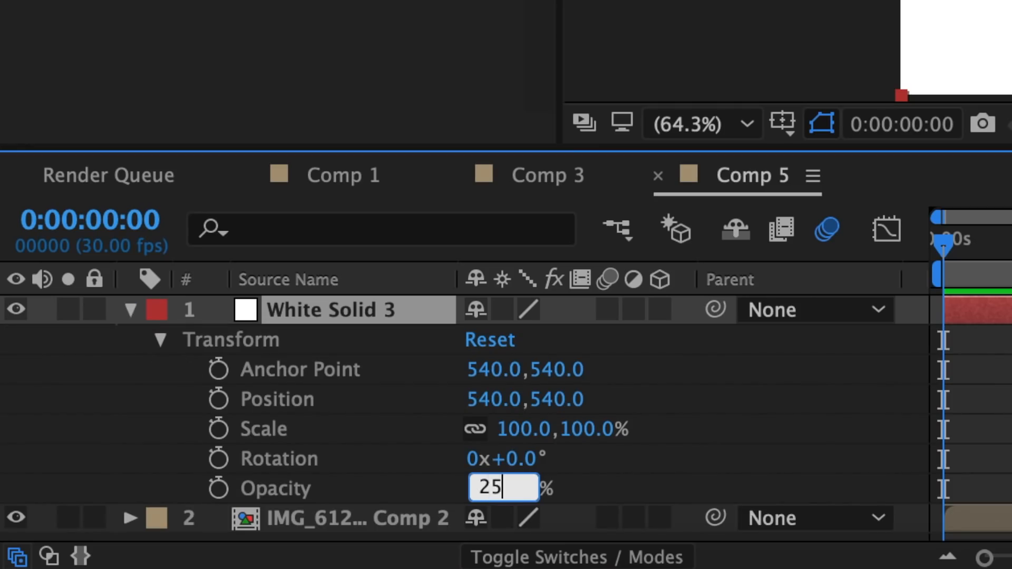
pyautogui.press('Return')
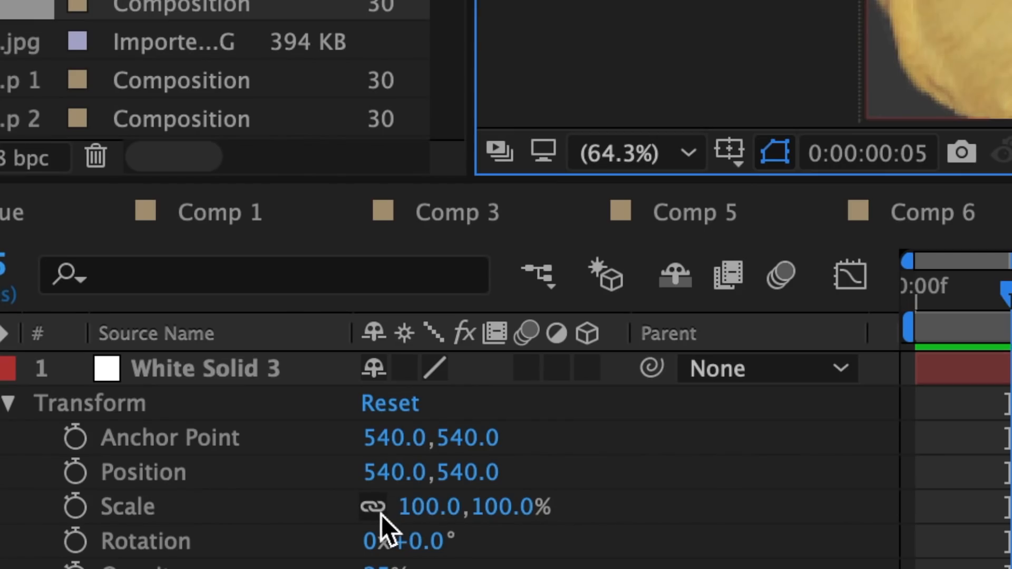
pyautogui.click(380, 512)
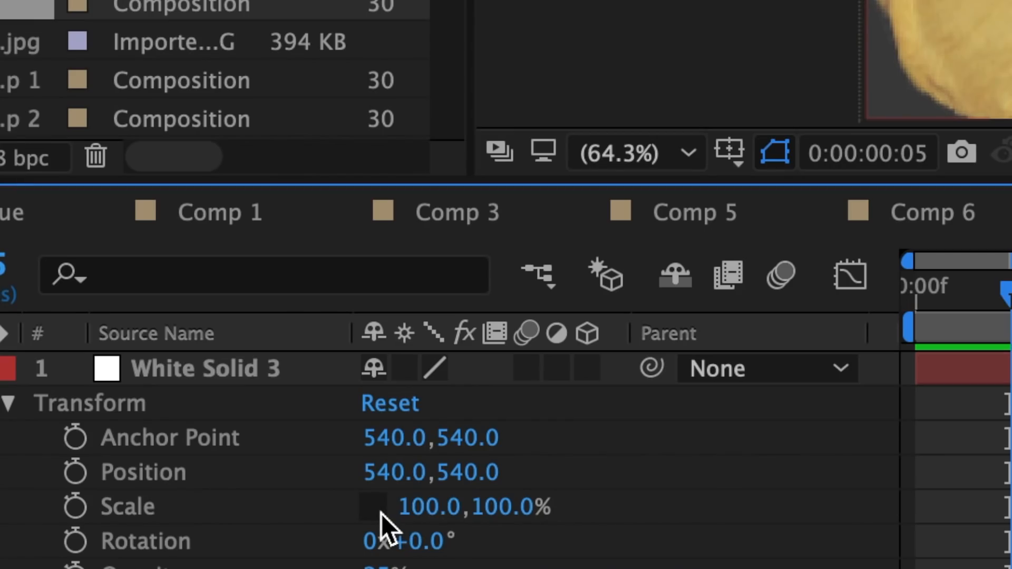
pyautogui.moveTo(425, 506); pyautogui.dragTo(388, 506)
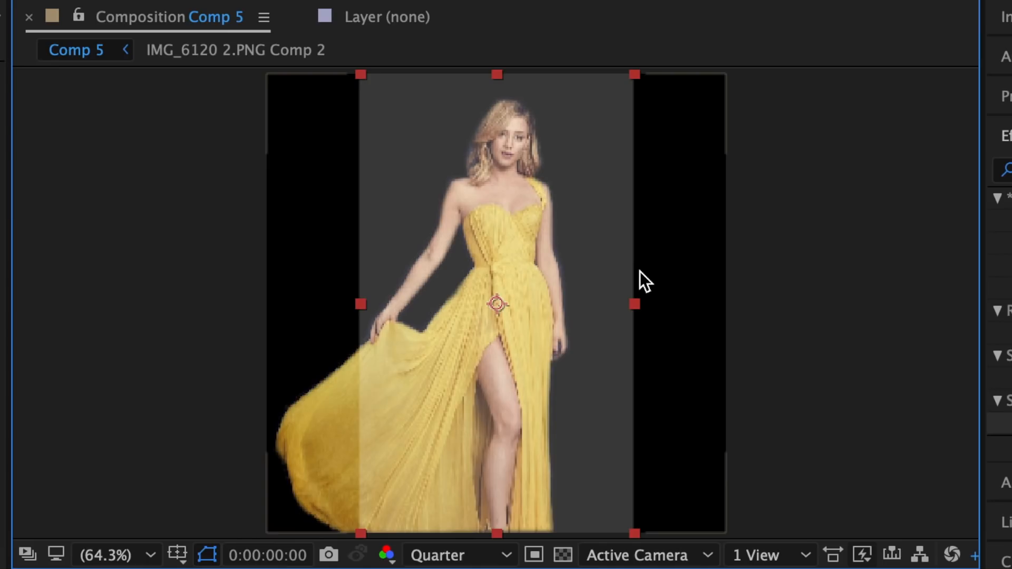
# Step: Scale down the IMG_6120 2.PNG Comp 2 cutout and move it so the woman fits inside the white solid
pyautogui.press('s')
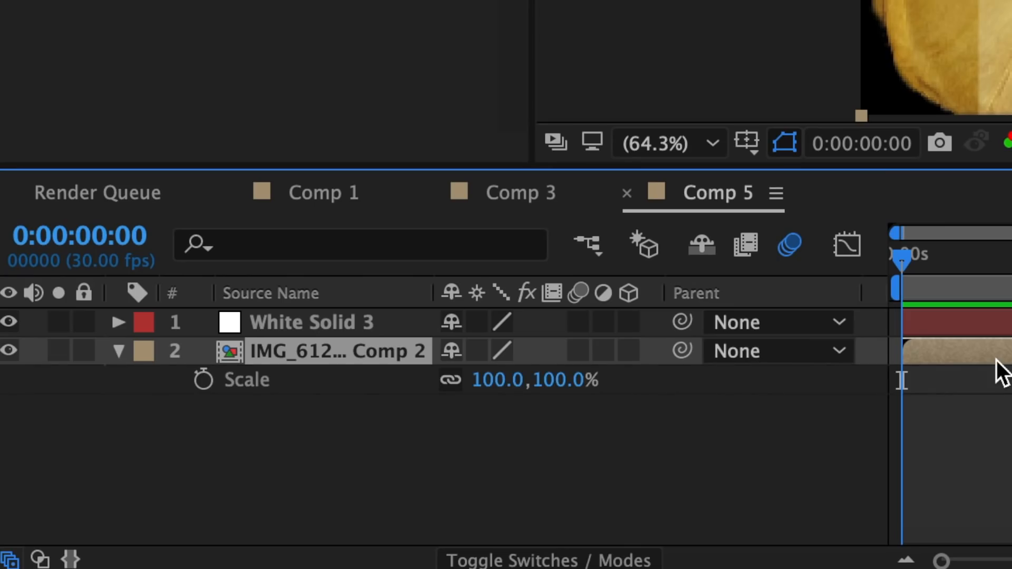
pyautogui.moveTo(486, 388); pyautogui.dragTo(453, 379)
pyautogui.moveTo(520, 153); pyautogui.dragTo(583, 202)
pyautogui.click(380, 23)
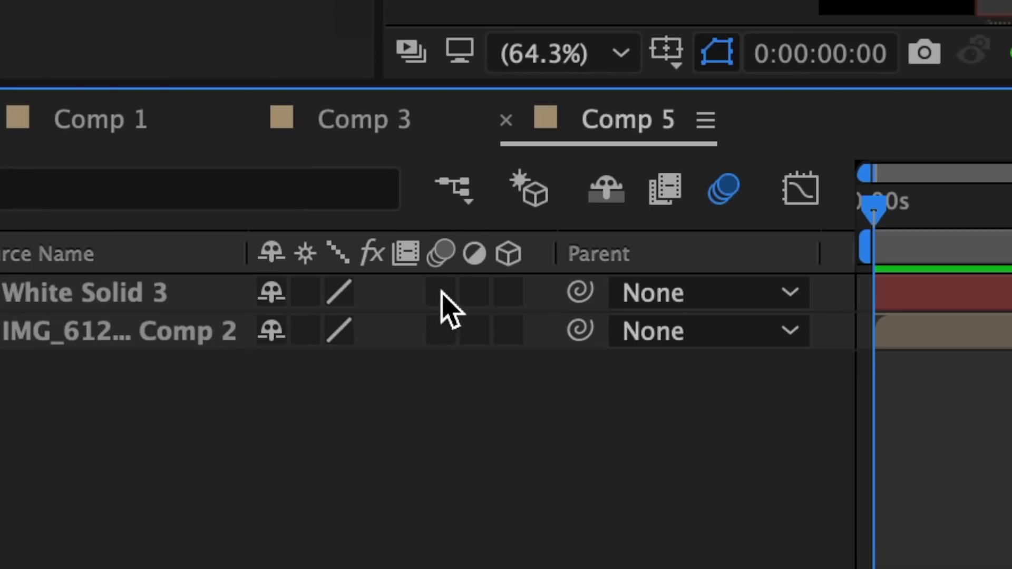
# Step: Enable motion blur and 3D for both White Solid 3 and IMG_6120 2.PNG Comp 2
pyautogui.click(442, 294)
pyautogui.click(443, 330)
pyautogui.click(507, 293)
pyautogui.click(507, 330)
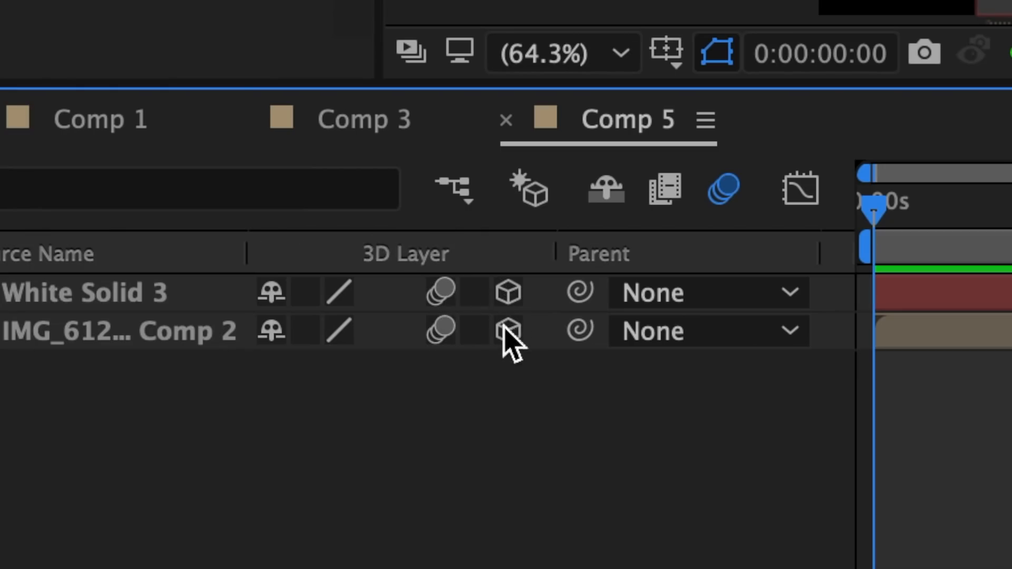
# Step: Duplicate White Solid 3 three times to get four identical panels
pyautogui.click(944, 290)
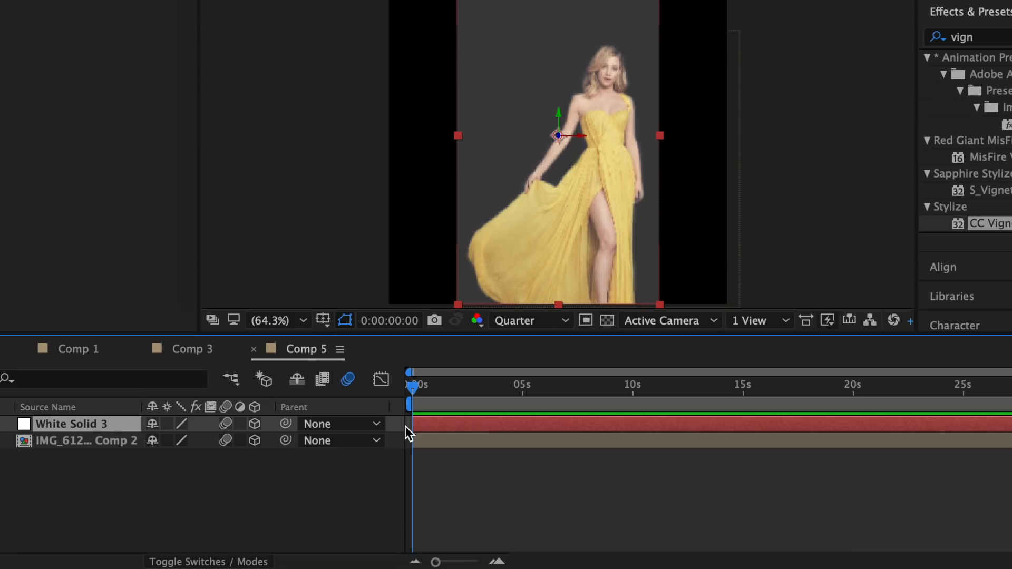
pyautogui.hotkey('ctrl', 'd')
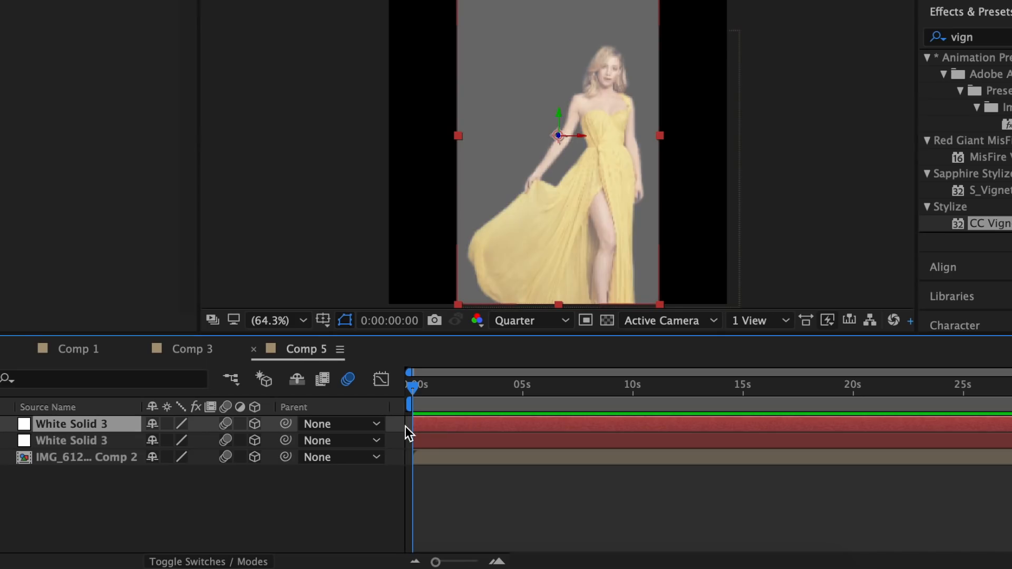
pyautogui.hotkey('ctrl', 'd')
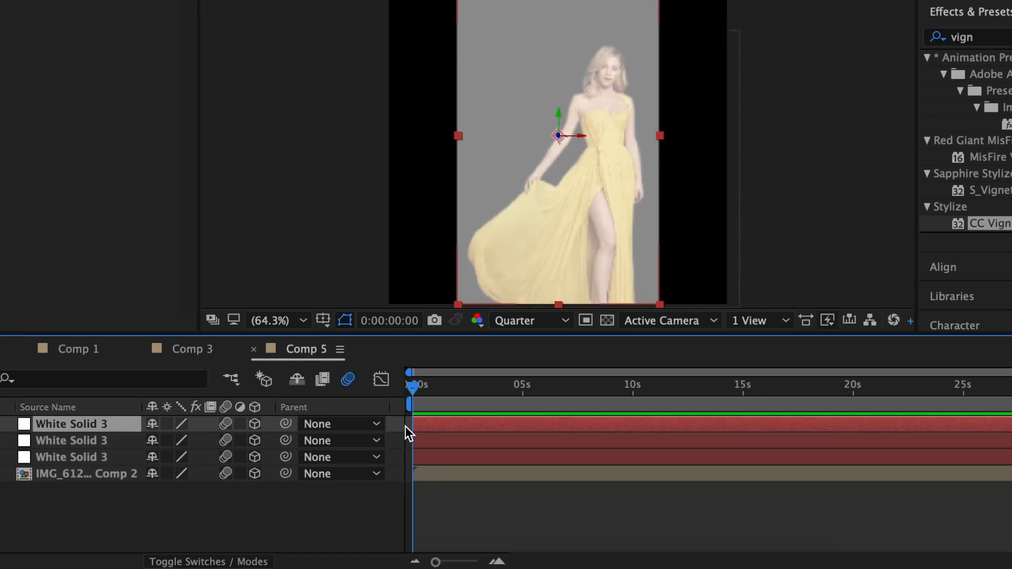
pyautogui.hotkey('ctrl', 'd')
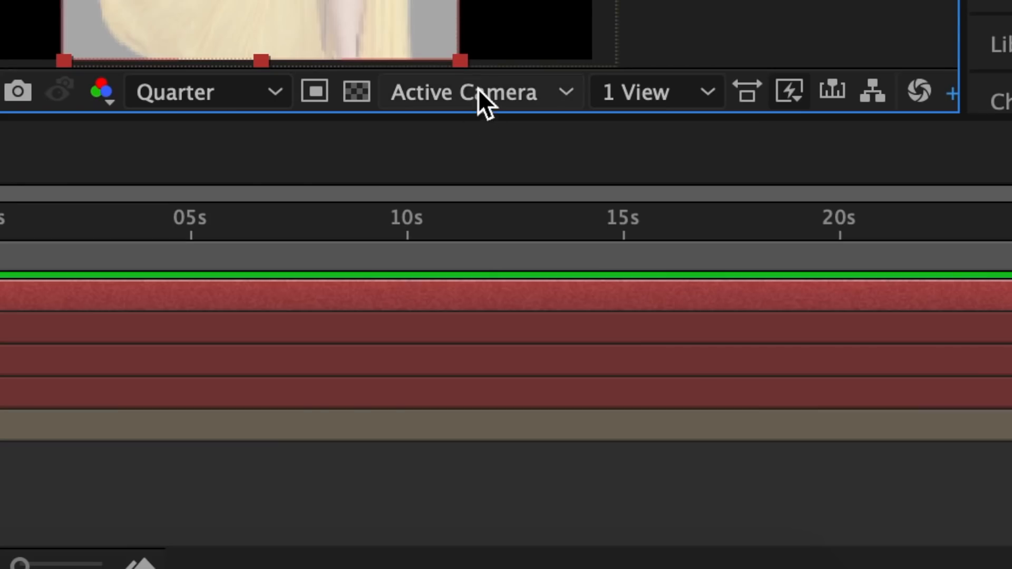
# Step: Switch the viewer to Custom View 1 and push the first White Solid 3 back along Z as the box's rear wall
pyautogui.click(643, 359)
pyautogui.click(549, 428)
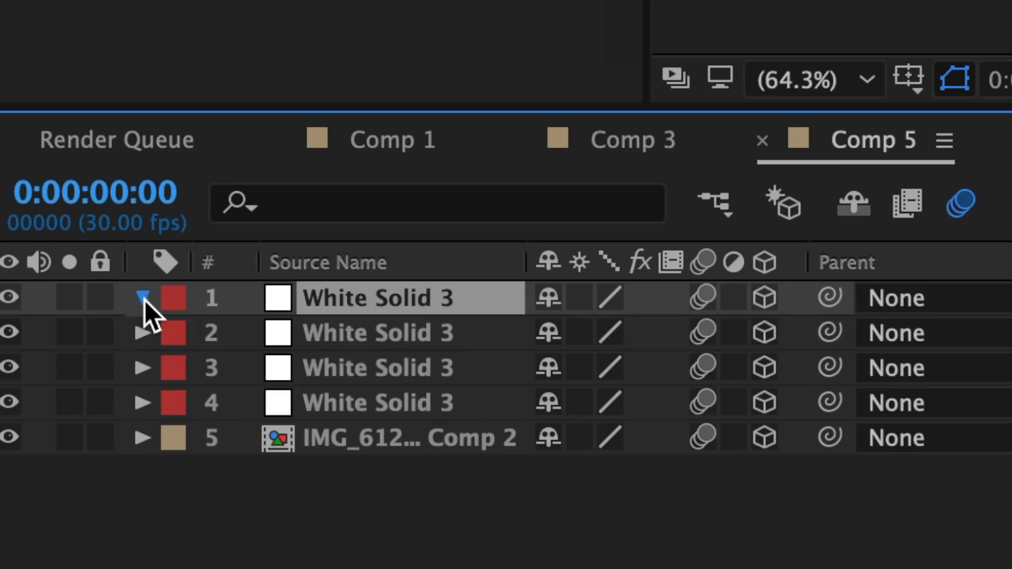
pyautogui.click(143, 297)
pyautogui.click(177, 331)
pyautogui.scroll(-1, 185, 440)
pyautogui.scroll(1, 184, 440)
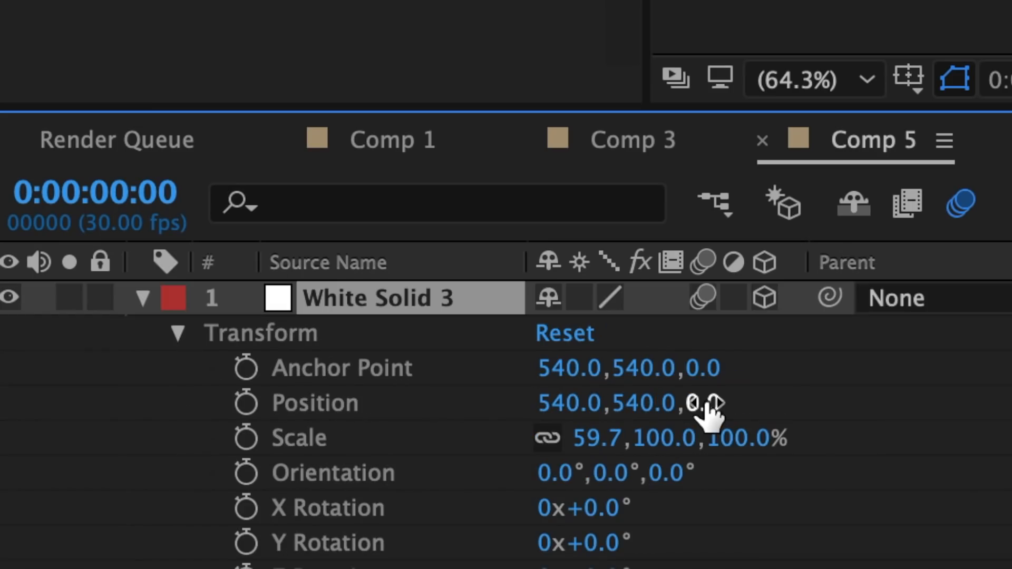
pyautogui.moveTo(709, 406); pyautogui.dragTo(732, 403)
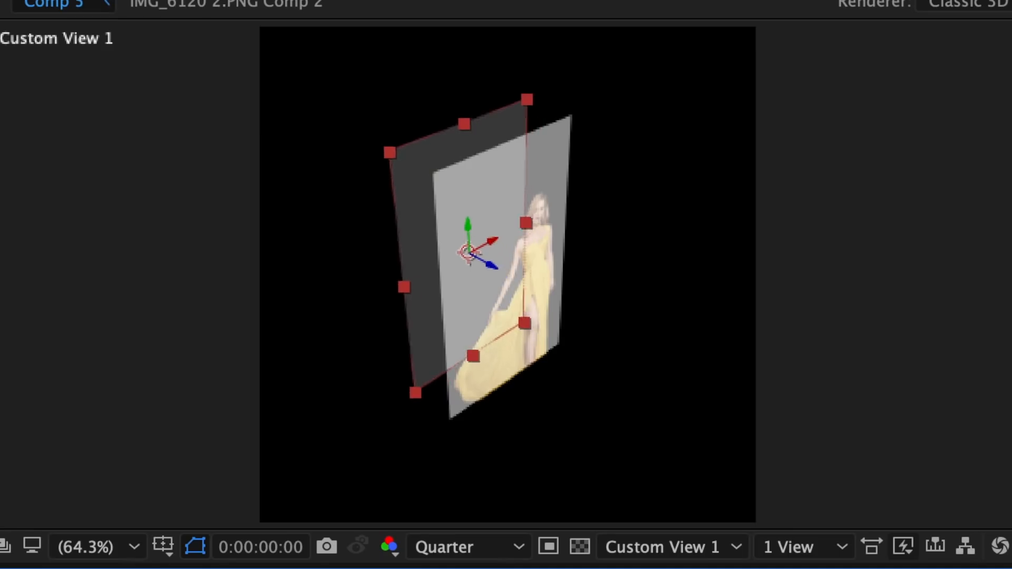
pyautogui.click(602, 366)
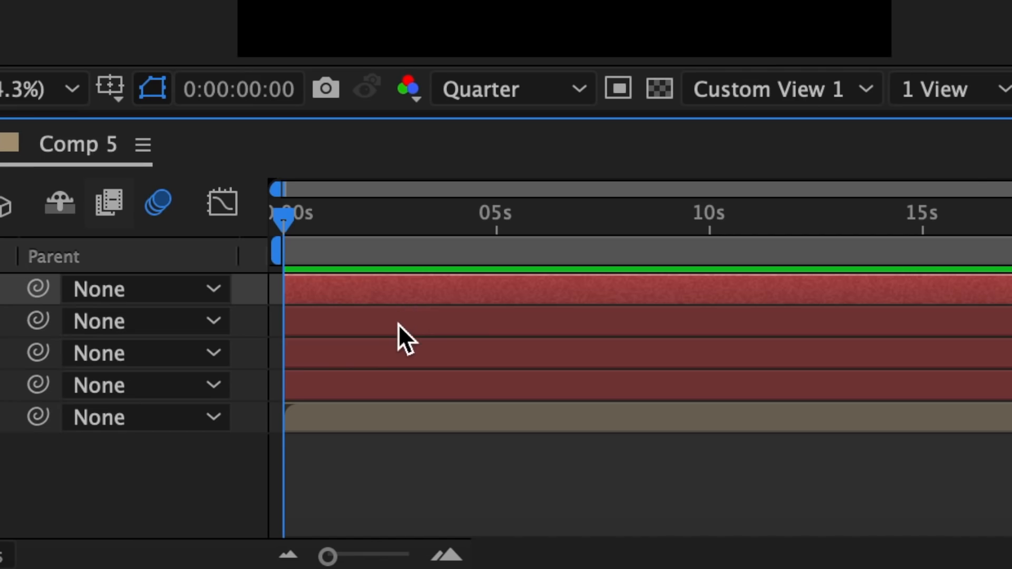
# Step: Set the second White Solid 3's Y Rotation to -90° and move it against the left edges of the front and rear panels
pyautogui.click(397, 324)
pyautogui.click(142, 322)
pyautogui.click(169, 354)
pyautogui.scroll(-2, 644, 429)
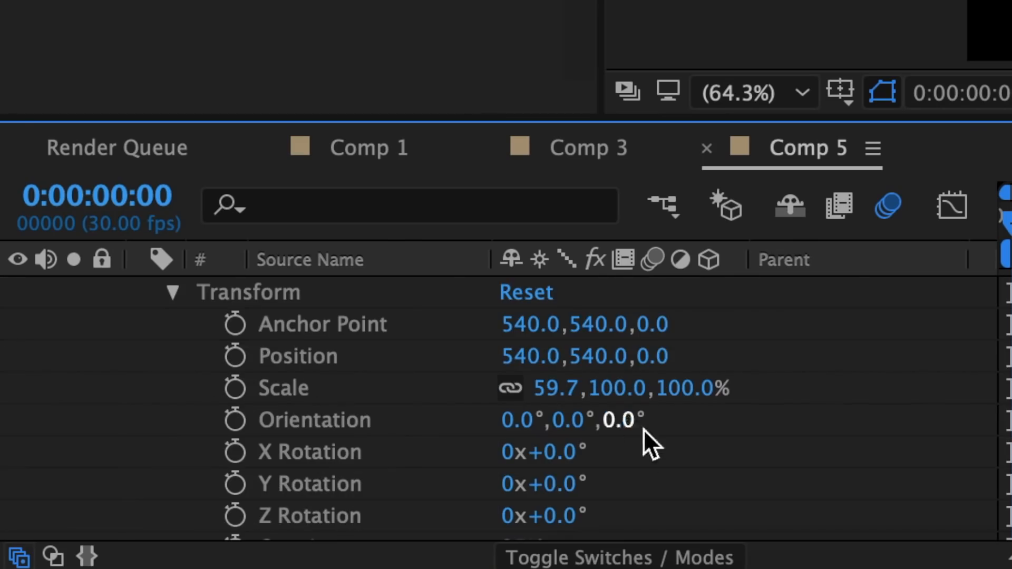
pyautogui.click(569, 481)
pyautogui.write('-90')
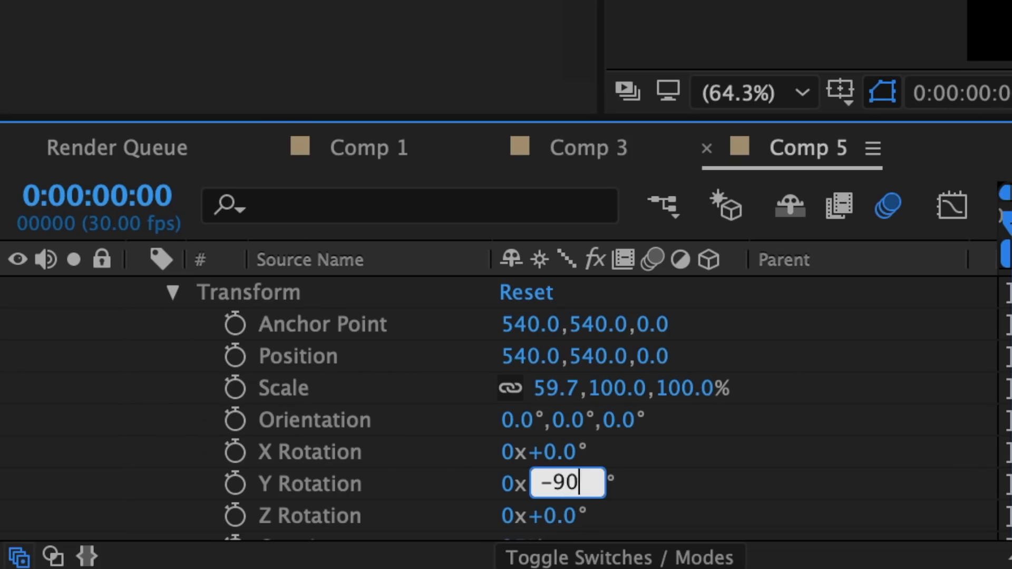
pyautogui.press('Return')
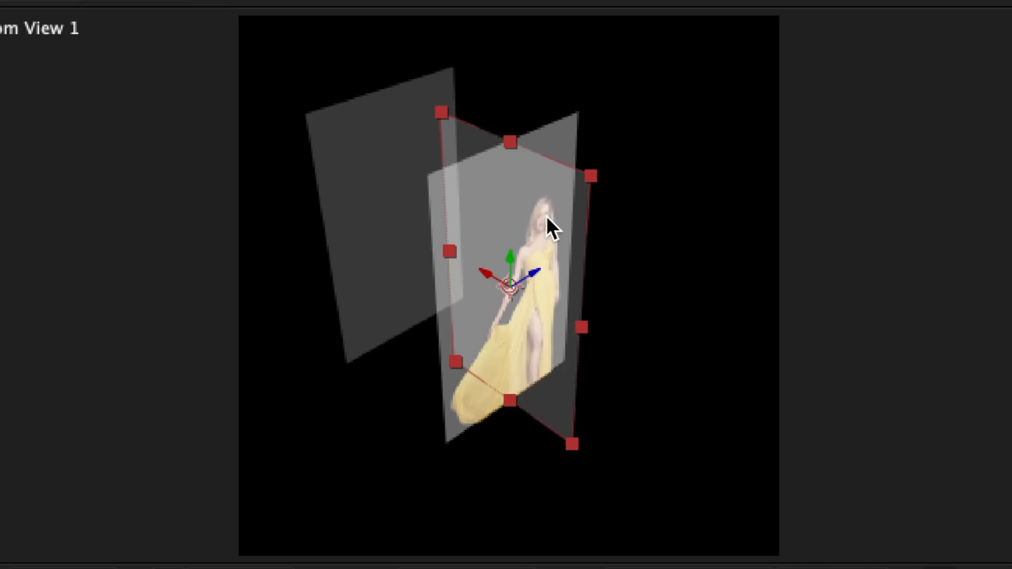
pyautogui.moveTo(546, 216); pyautogui.dragTo(393, 241)
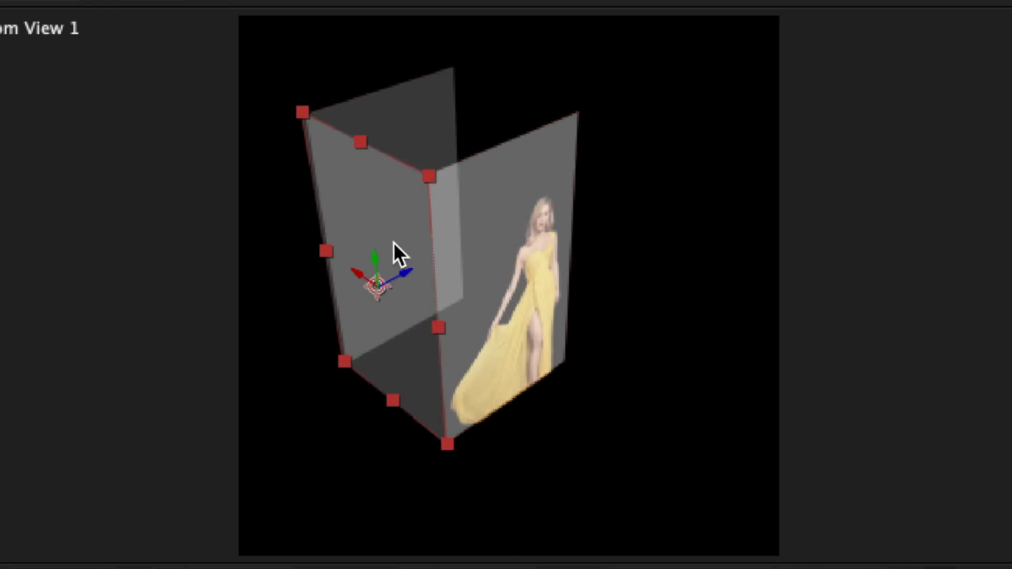
# Step: Set the third White Solid 3's Y Rotation to -90° and move it into place as the opposite side wall
pyautogui.click(447, 353)
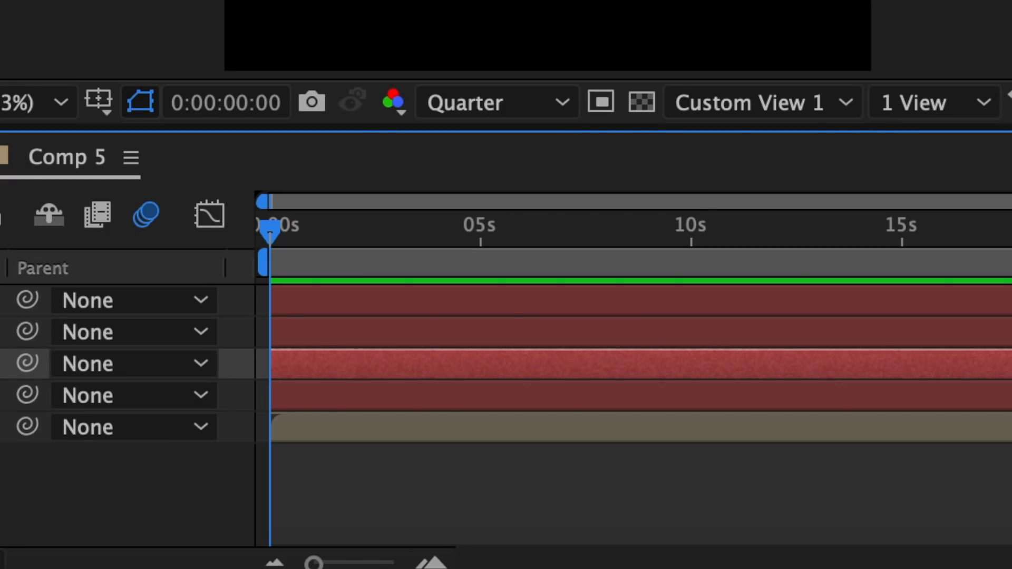
pyautogui.click(140, 339)
pyautogui.click(174, 371)
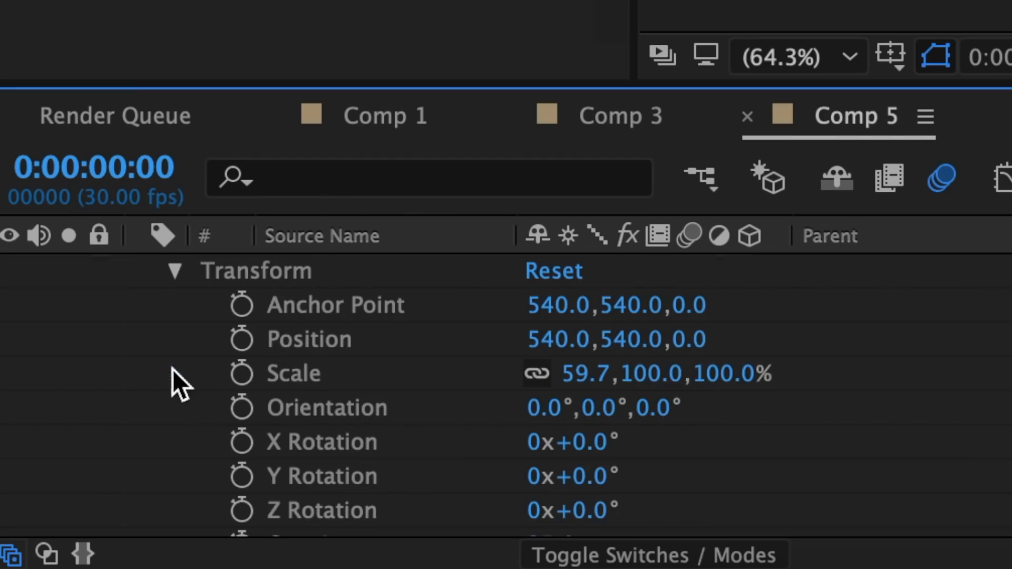
pyautogui.click(602, 476)
pyautogui.write('-90')
pyautogui.press('Return')
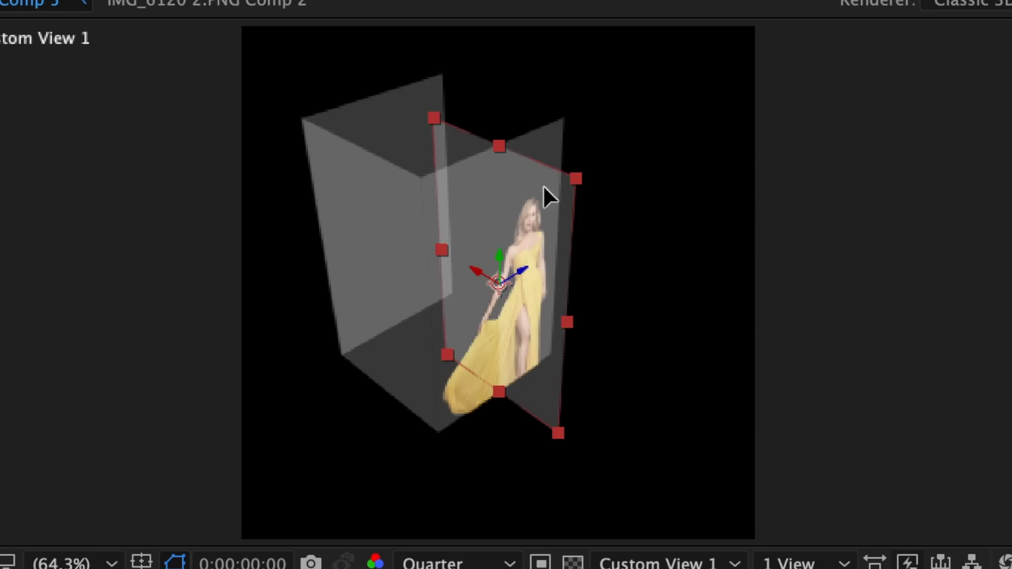
pyautogui.moveTo(543, 184); pyautogui.dragTo(545, 117)
# Step: Move the IMG_6120 2.PNG Comp 2 cutout back along Z inside the box and return the viewer to Active Camera
pyautogui.moveTo(515, 208); pyautogui.dragTo(542, 281)
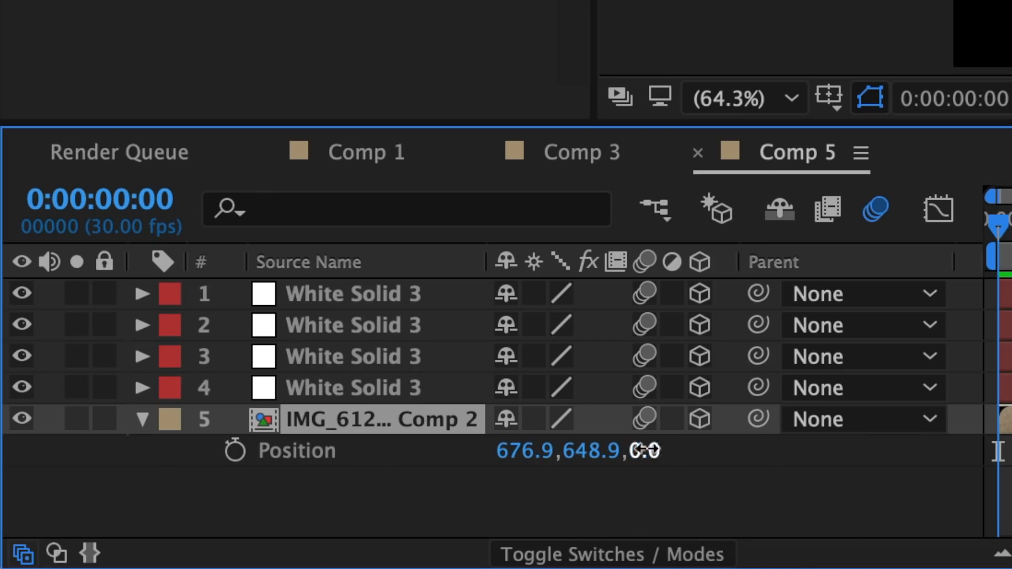
pyautogui.moveTo(644, 450); pyautogui.dragTo(888, 425)
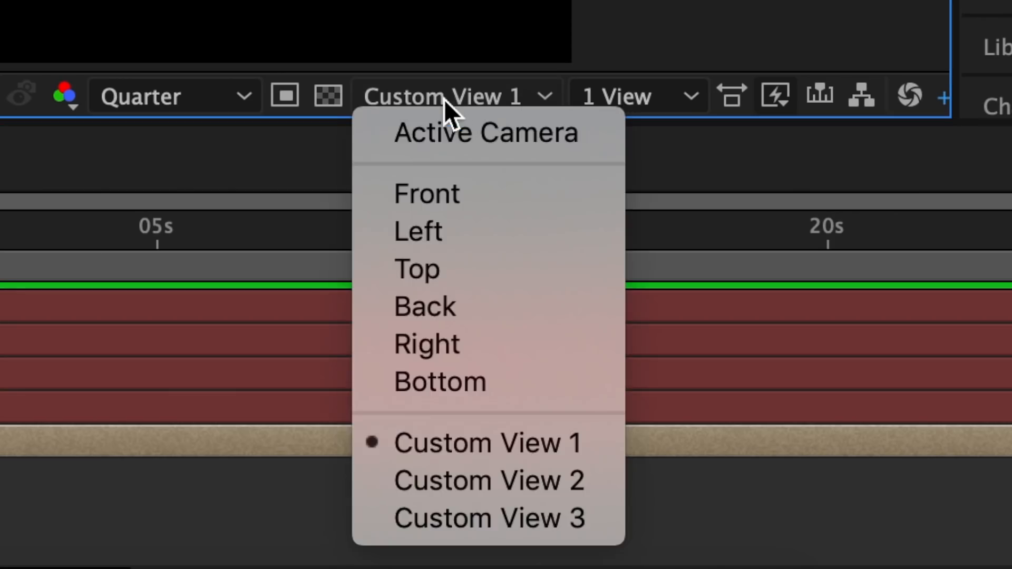
pyautogui.click(464, 130)
# Step: Create a 1080 × 1080 px solid layer in Comp 5 with a deep blue color of about #110B84
pyautogui.click(89, 10)
pyautogui.moveTo(105, 50)
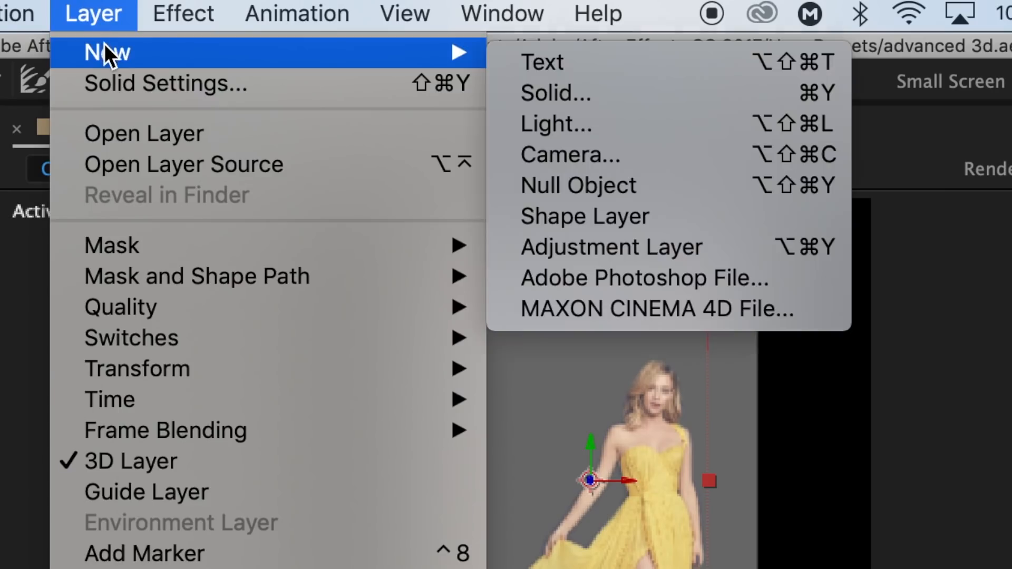
pyautogui.click(546, 93)
pyautogui.click(320, 478)
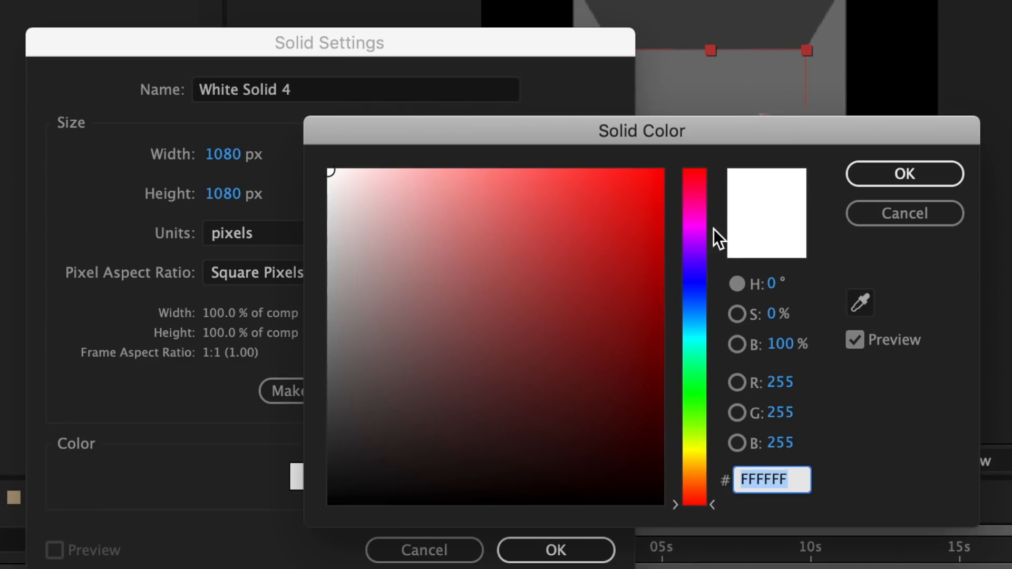
pyautogui.click(700, 237)
pyautogui.moveTo(700, 238); pyautogui.dragTo(698, 277)
pyautogui.click(626, 283)
pyautogui.moveTo(625, 283); pyautogui.dragTo(635, 330)
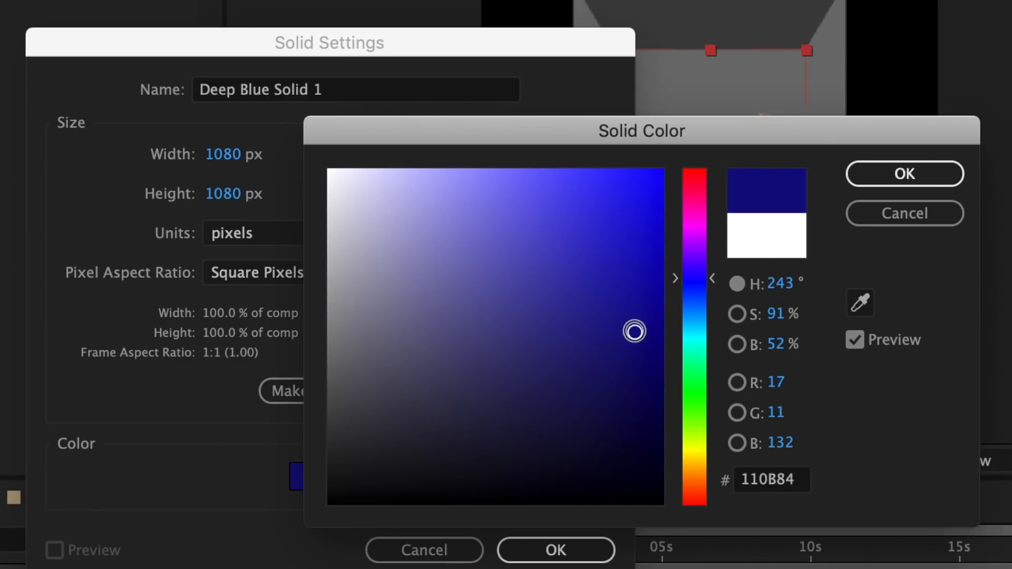
pyautogui.press('Return')
pyautogui.press('Return')
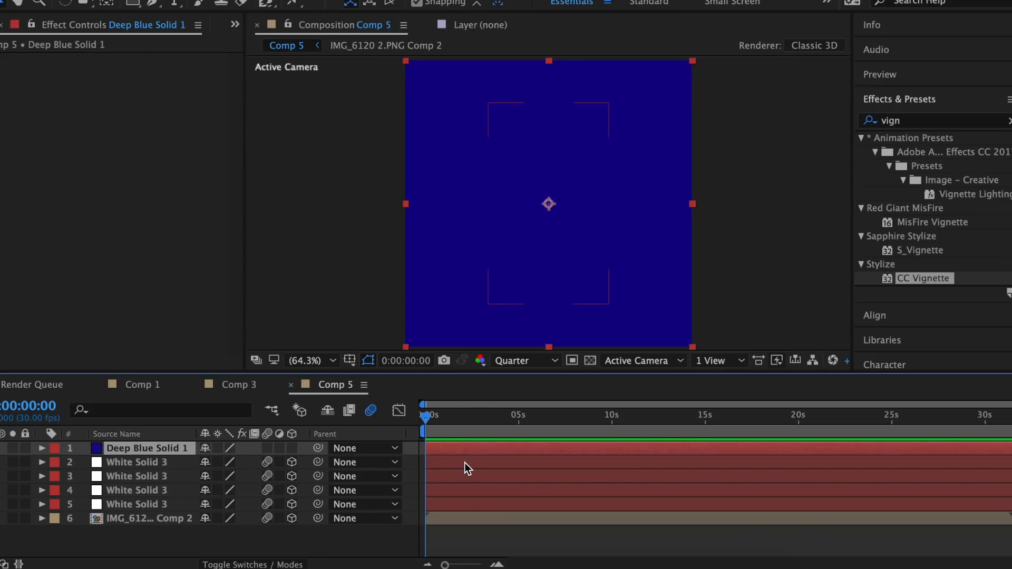
# Step: Set the Deep Blue Solid 1's horizontal scale to 59.7%, unlinked from its height, to match the White Solid 3 panels
pyautogui.click(464, 463)
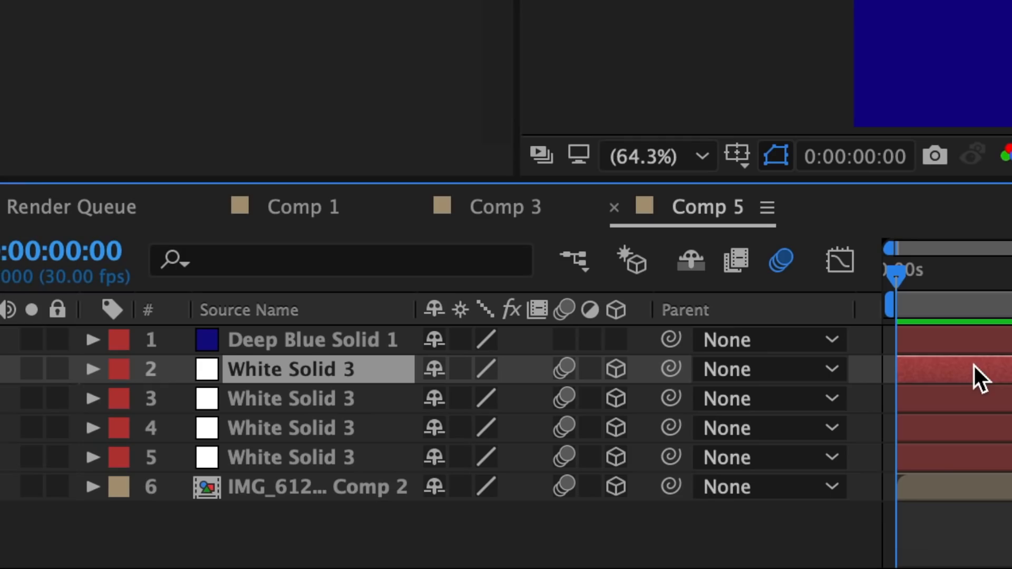
pyautogui.press('s')
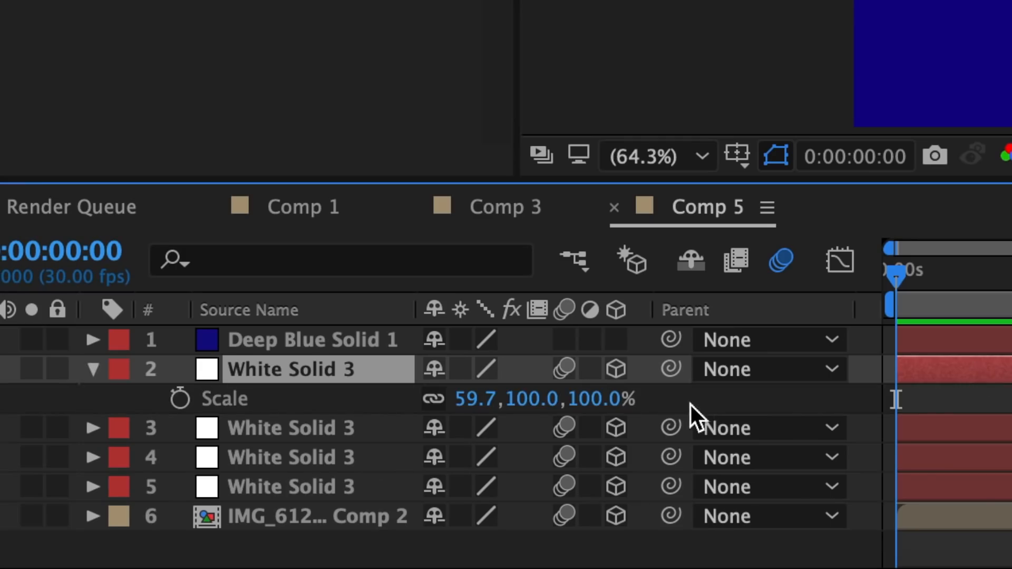
pyautogui.hotkey('ctrl', 'Up')
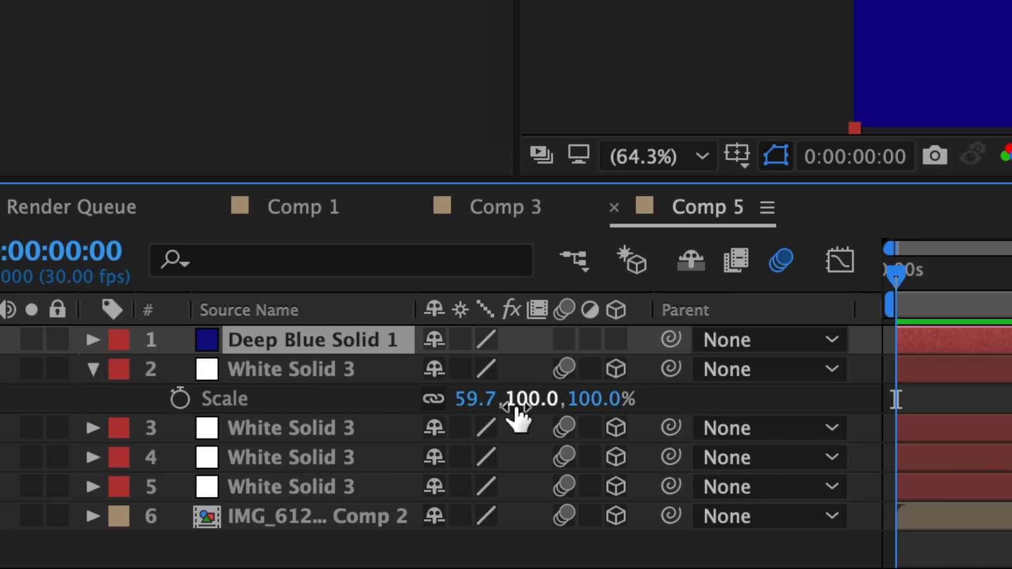
pyautogui.press('s')
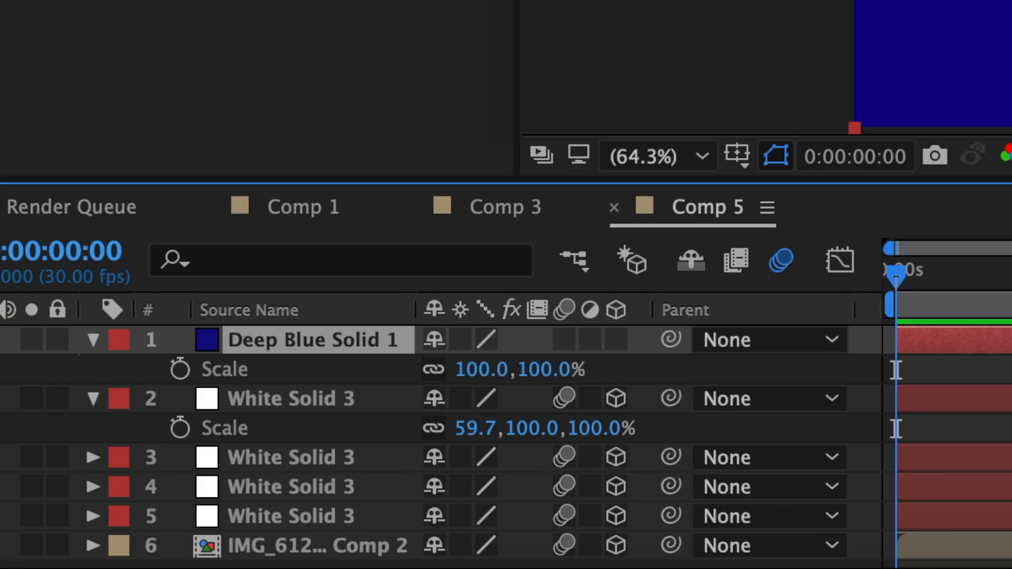
pyautogui.click(433, 369)
pyautogui.click(481, 369)
pyautogui.write('59.7')
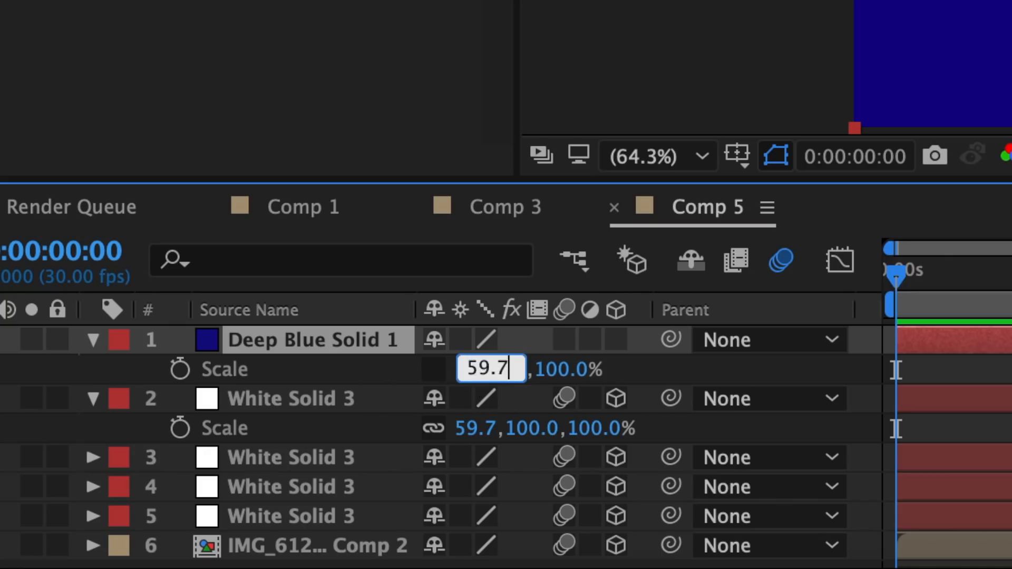
pyautogui.press('Return')
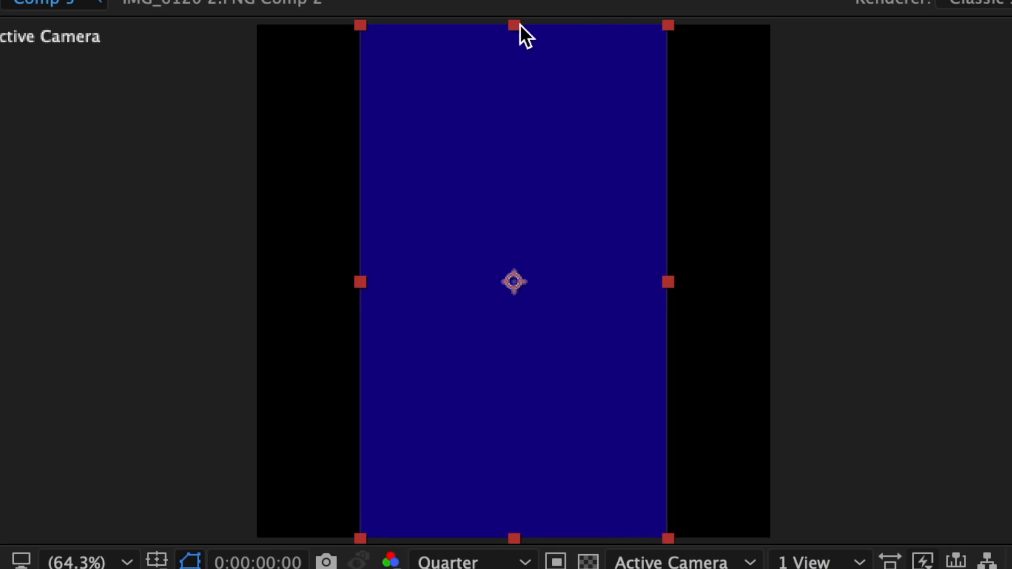
# Step: Shrink the Deep Blue Solid 1 to about 25% height and place it as a low band along the box's bottom edge
pyautogui.moveTo(520, 24); pyautogui.dragTo(565, 203)
pyautogui.moveTo(596, 321); pyautogui.dragTo(598, 462)
pyautogui.moveTo(517, 386); pyautogui.dragTo(517, 402)
pyautogui.moveTo(554, 440); pyautogui.dragTo(555, 453)
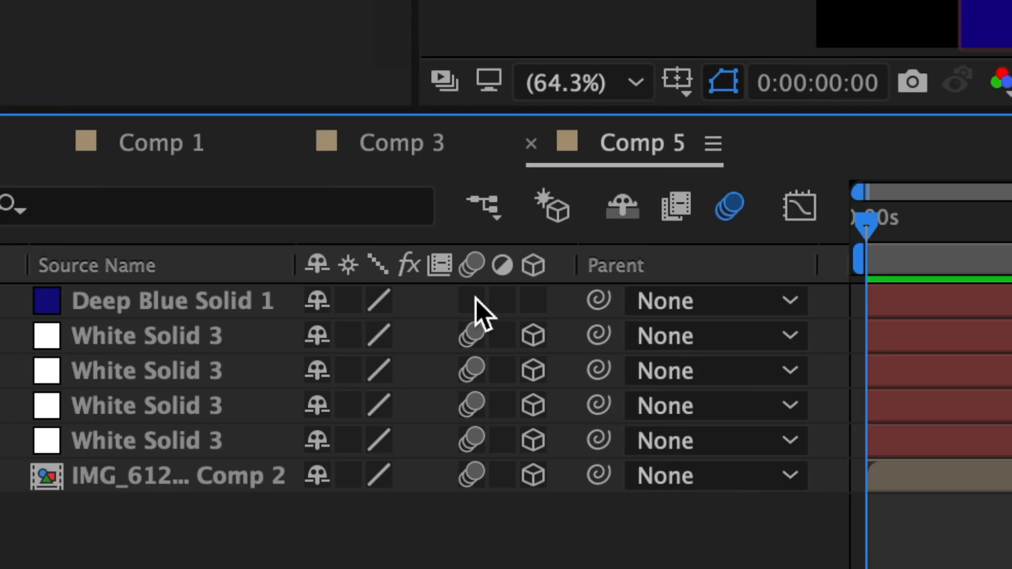
# Step: Enable motion blur and 3D for the Deep Blue Solid 1 layer and duplicate it twice
pyautogui.click(475, 299)
pyautogui.click(533, 301)
pyautogui.click(897, 306)
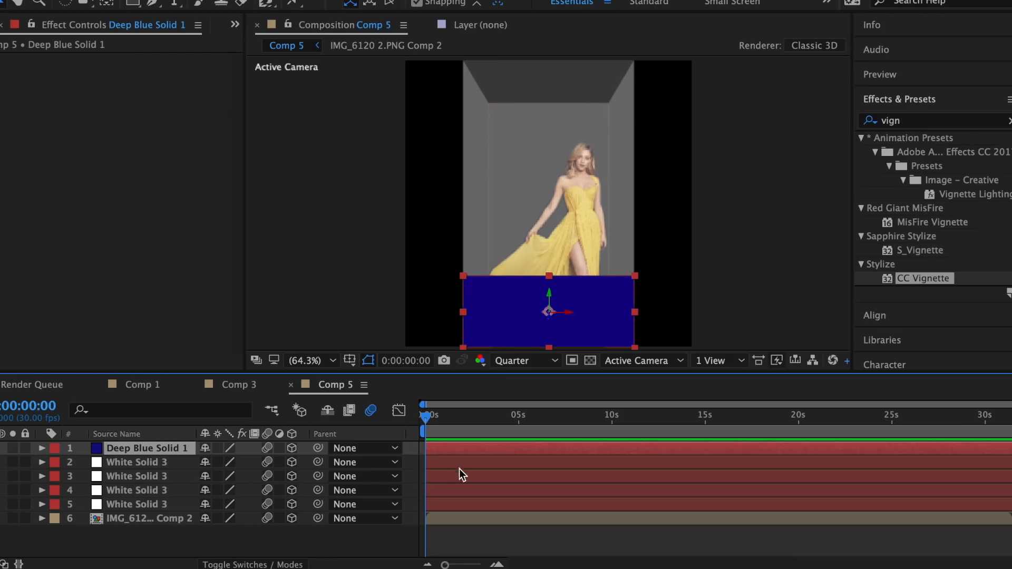
pyautogui.press('super+d')
pyautogui.press('super+d')
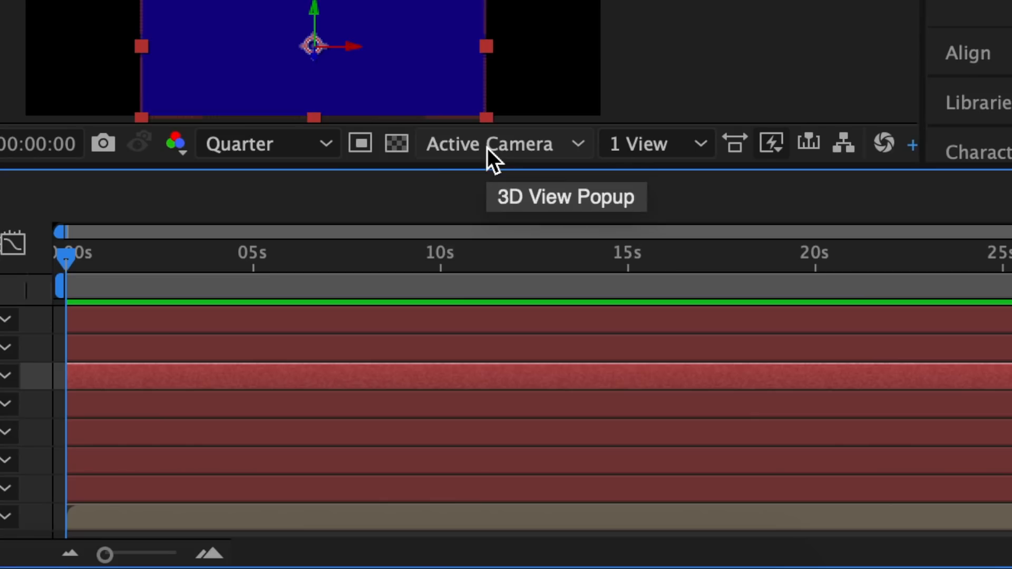
# Step: In Custom View 1, set the first Deep Blue Solid 1's Y Rotation to -90° and move it against one side wall
pyautogui.click(487, 148)
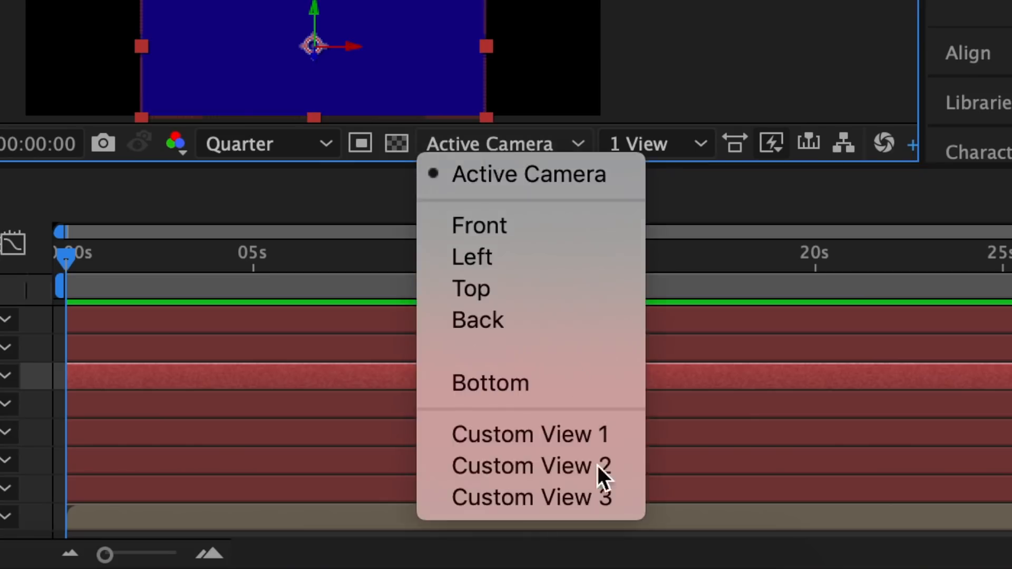
pyautogui.click(571, 432)
pyautogui.click(122, 323)
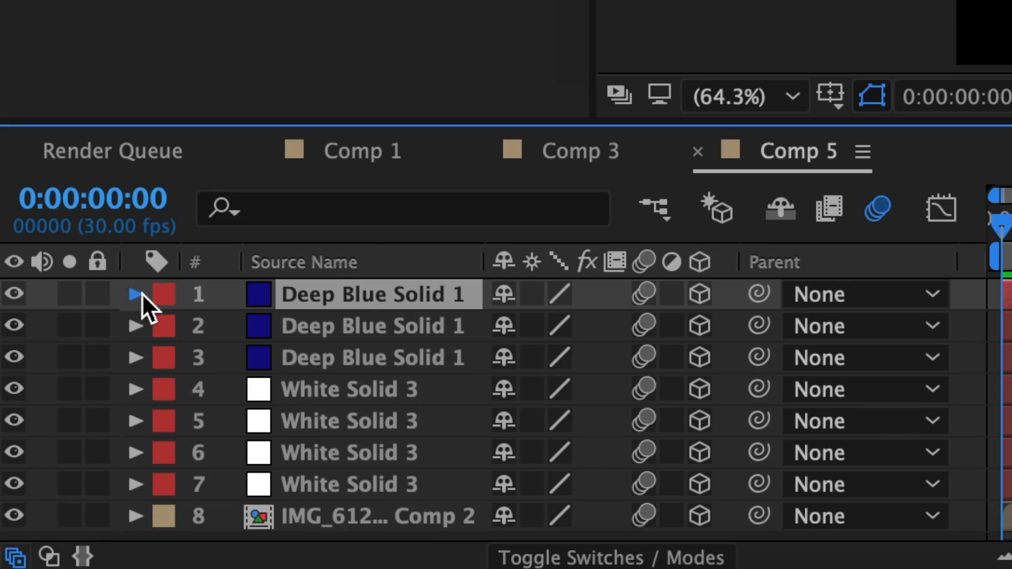
pyautogui.click(135, 293)
pyautogui.click(166, 325)
pyautogui.click(560, 484)
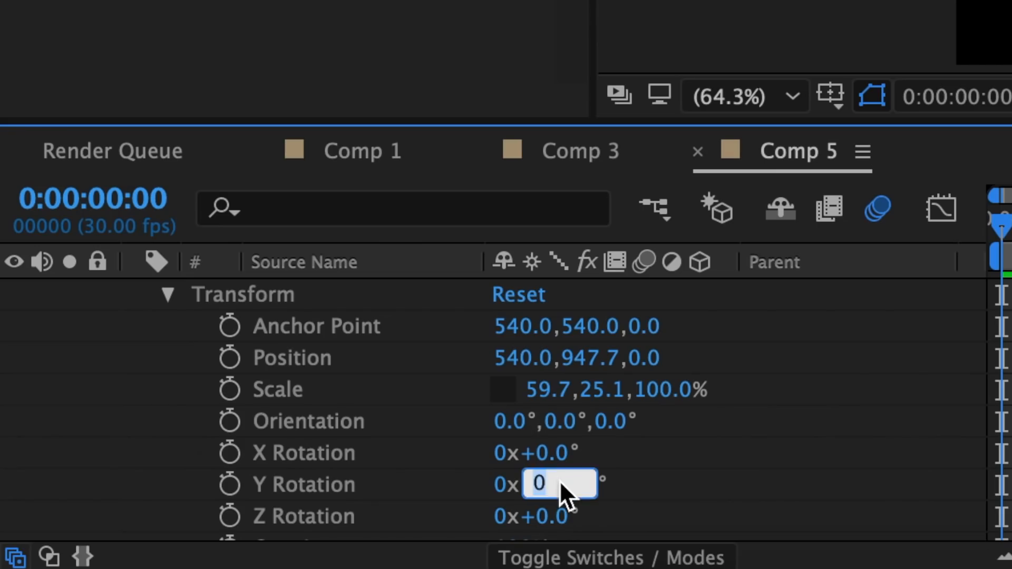
pyautogui.write('-90')
pyautogui.press('Return')
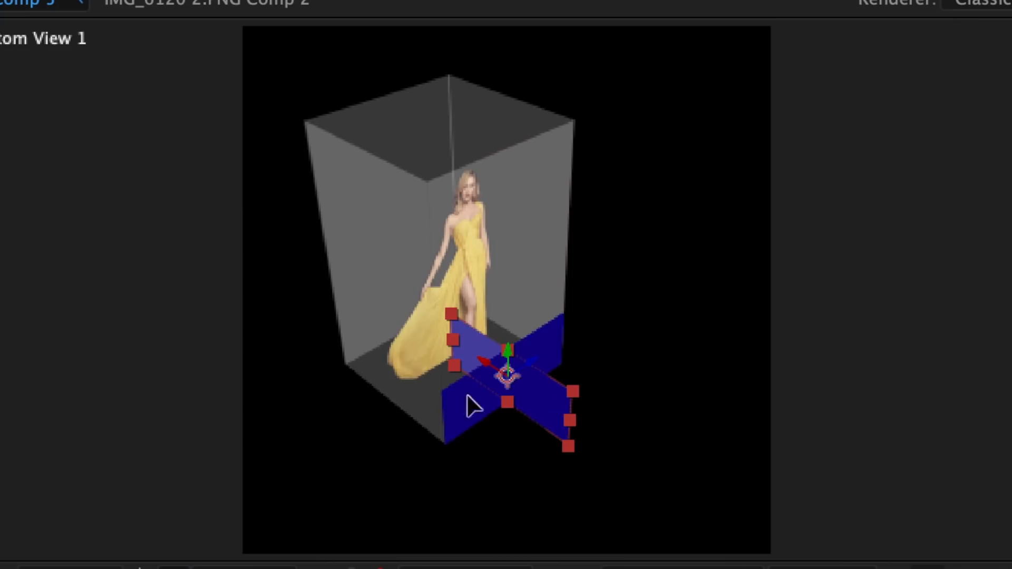
pyautogui.moveTo(467, 395); pyautogui.dragTo(422, 388)
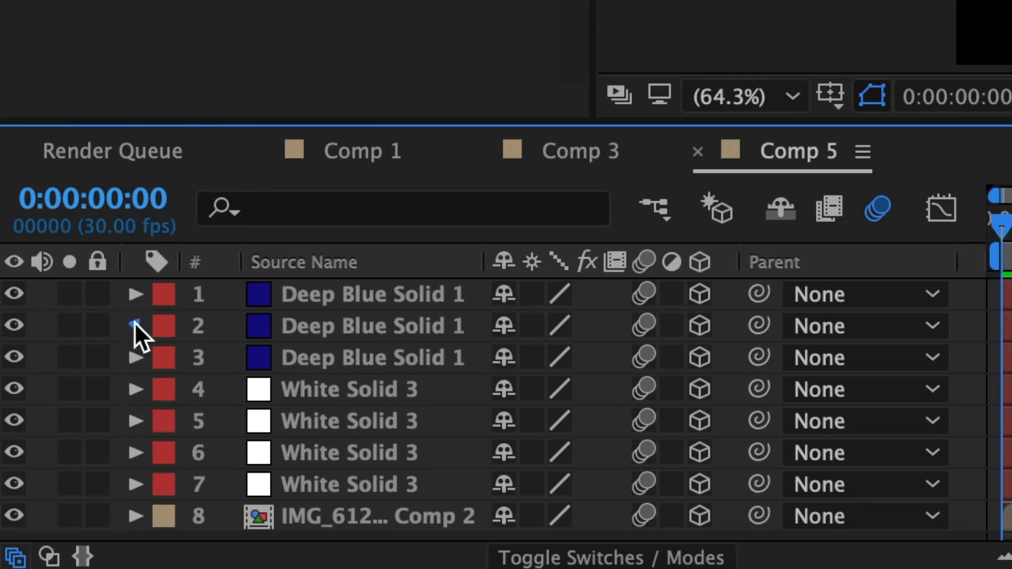
# Step: Set the second Deep Blue Solid 1's Y Rotation to -90° and move it against the opposite side wall
pyautogui.click(135, 324)
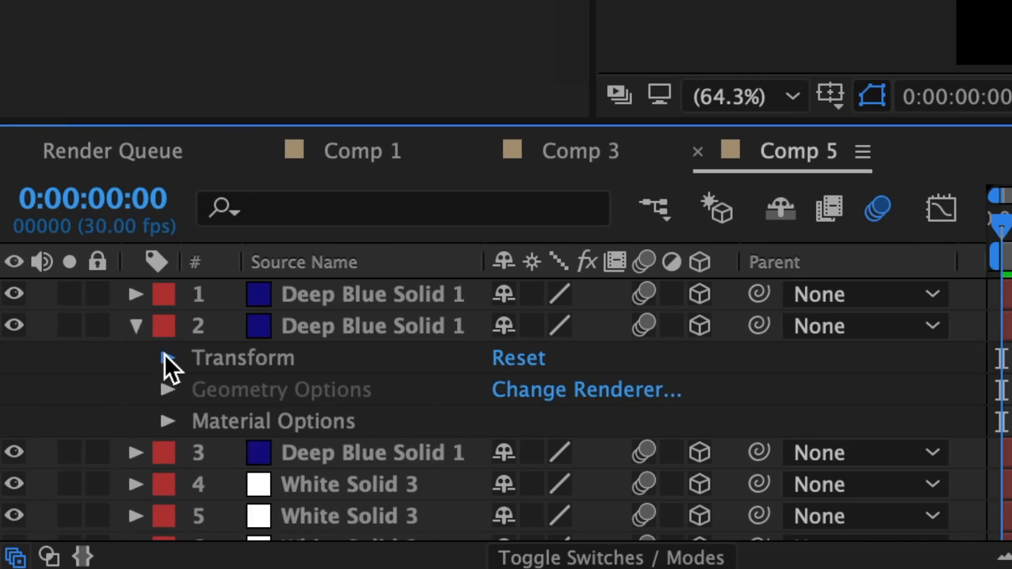
pyautogui.click(163, 353)
pyautogui.scroll(-2, 553, 373)
pyautogui.click(575, 487)
pyautogui.write('-90')
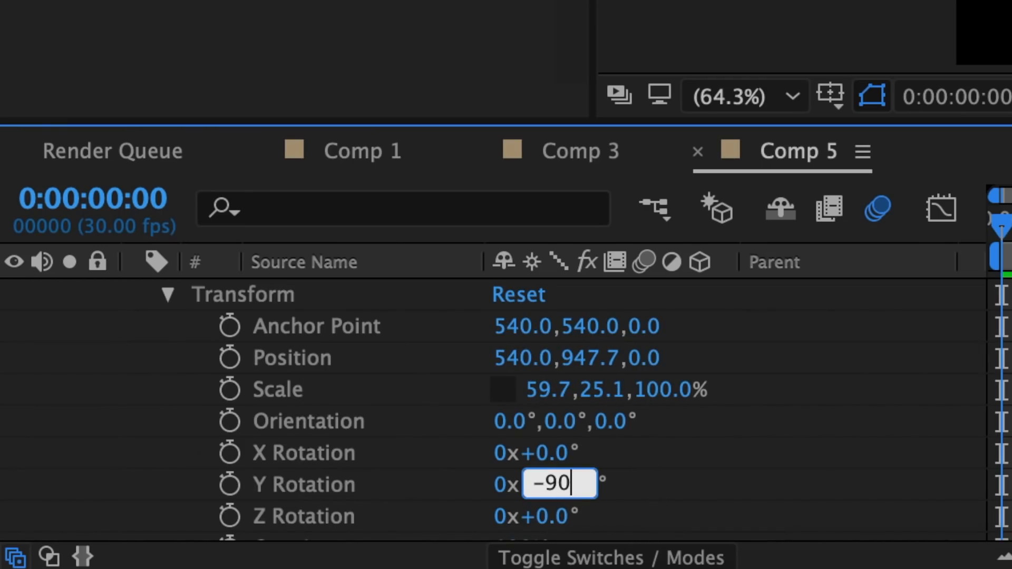
pyautogui.press('Return')
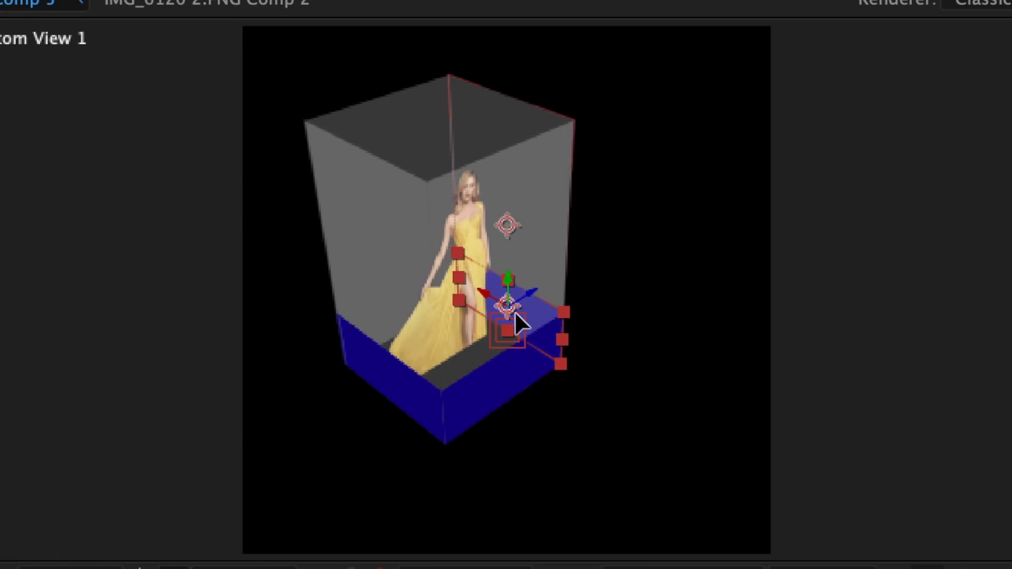
# Step: Move the third Deep Blue Solid 1 back along Z to the rear wall and return the viewer to Active Camera
pyautogui.click(128, 359)
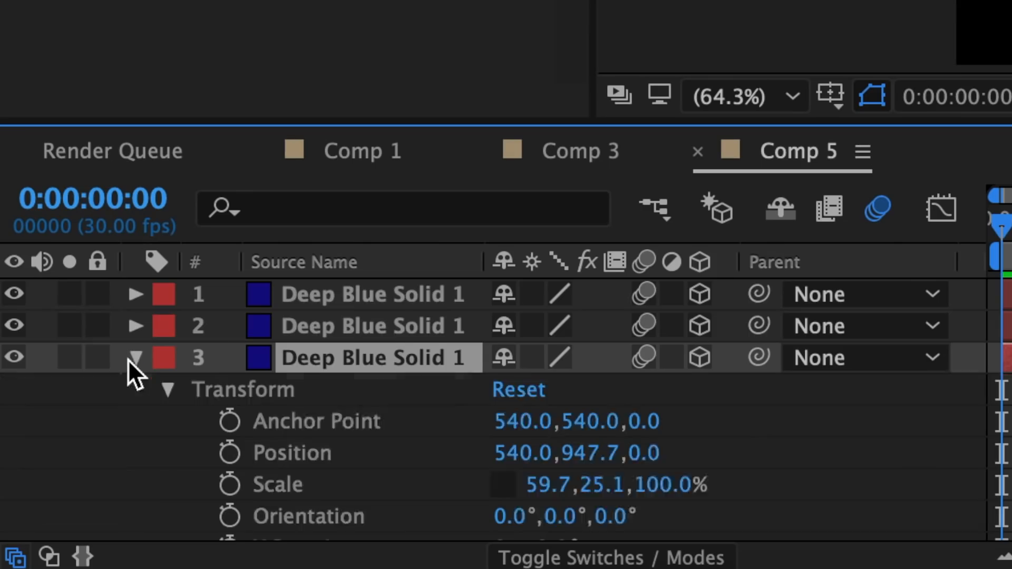
pyautogui.scroll(-2, 176, 348)
pyautogui.moveTo(647, 388); pyautogui.dragTo(833, 382)
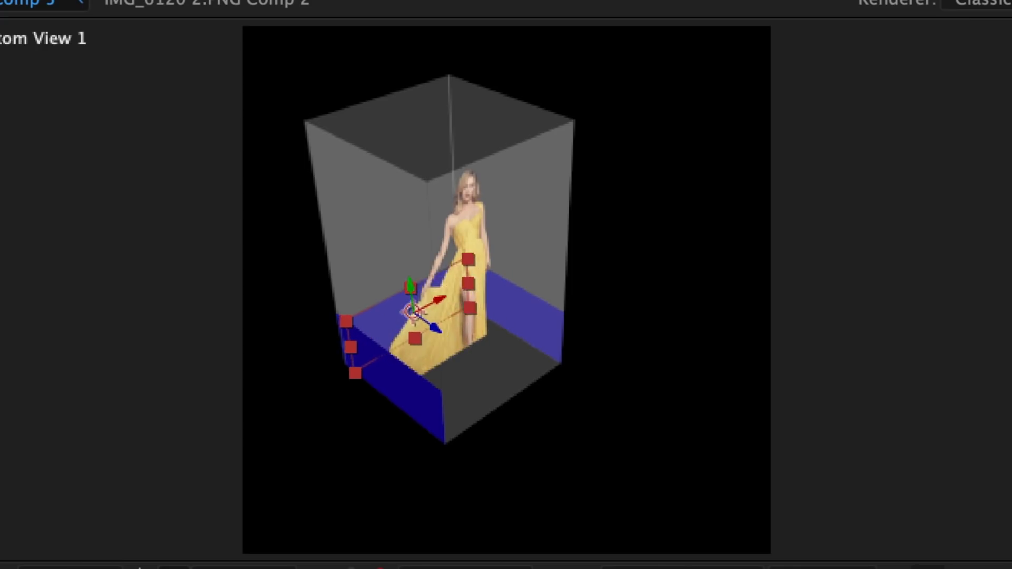
pyautogui.click(496, 187)
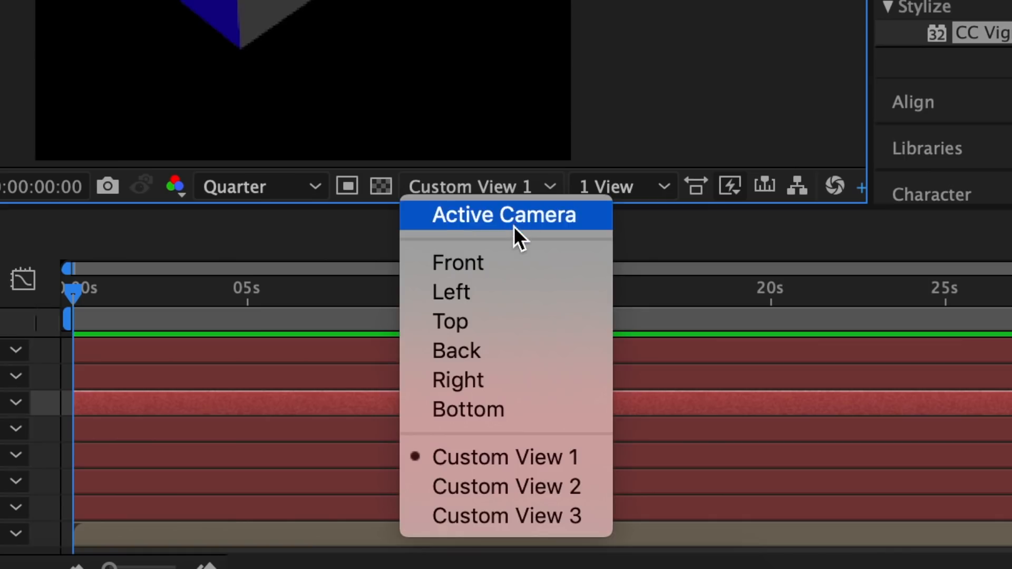
pyautogui.click(513, 226)
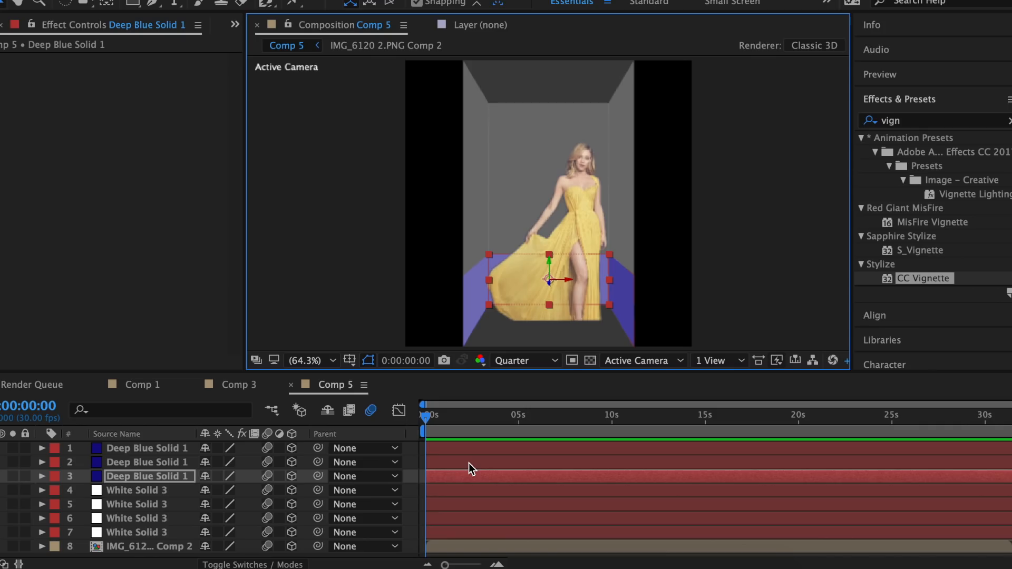
# Step: Switch to Finder and add the Beauty and the Beast logo PNG to Comp 5 as its top layer
pyautogui.press('super+Tab')
pyautogui.click(681, 250)
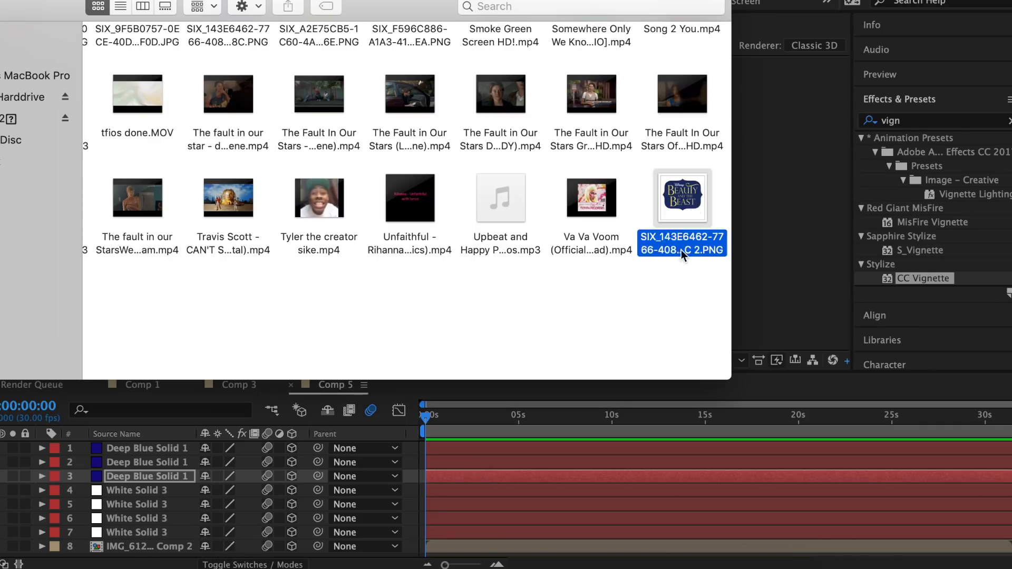
pyautogui.moveTo(681, 250); pyautogui.dragTo(541, 505)
# Step: Scale the logo down to fit the lower front of the box and enable motion blur and 3D for it
pyautogui.press('s')
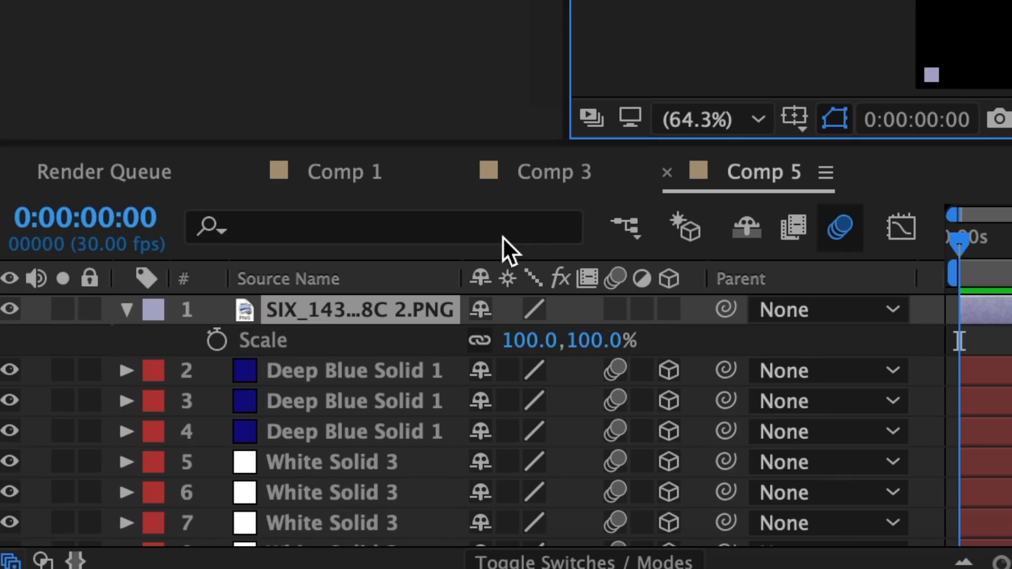
pyautogui.moveTo(543, 347); pyautogui.dragTo(552, 480)
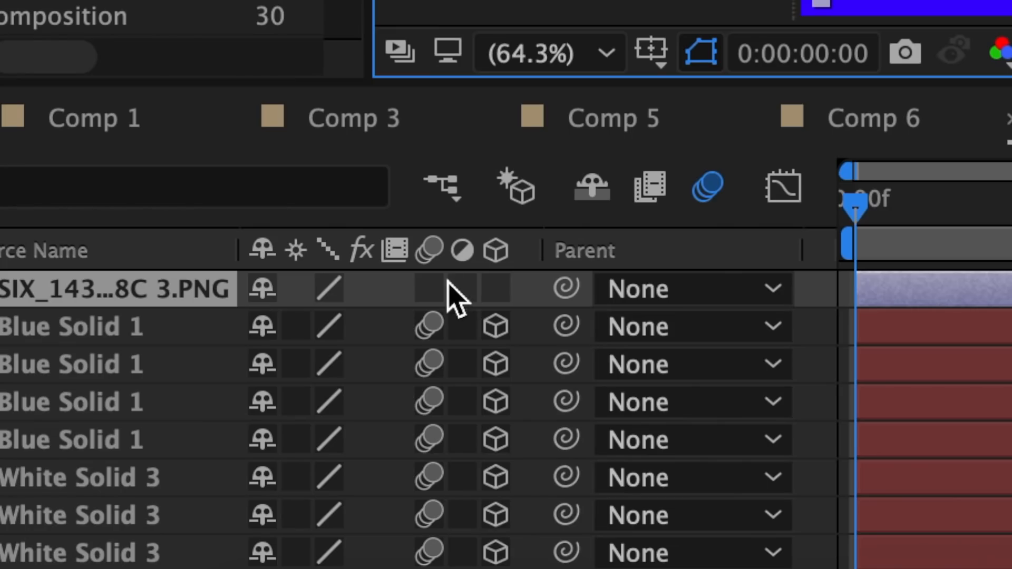
pyautogui.click(431, 289)
pyautogui.click(495, 289)
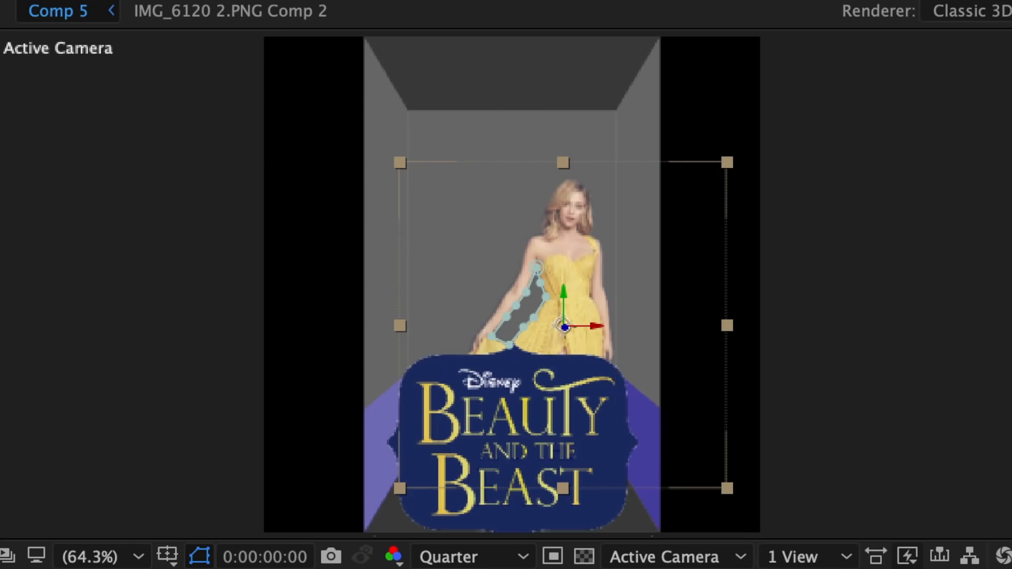
# Step: Enlarge the woman cutout proportionally inside the box and nudge it slightly up and to the right
pyautogui.moveTo(727, 163); pyautogui.dragTo(754, 133)
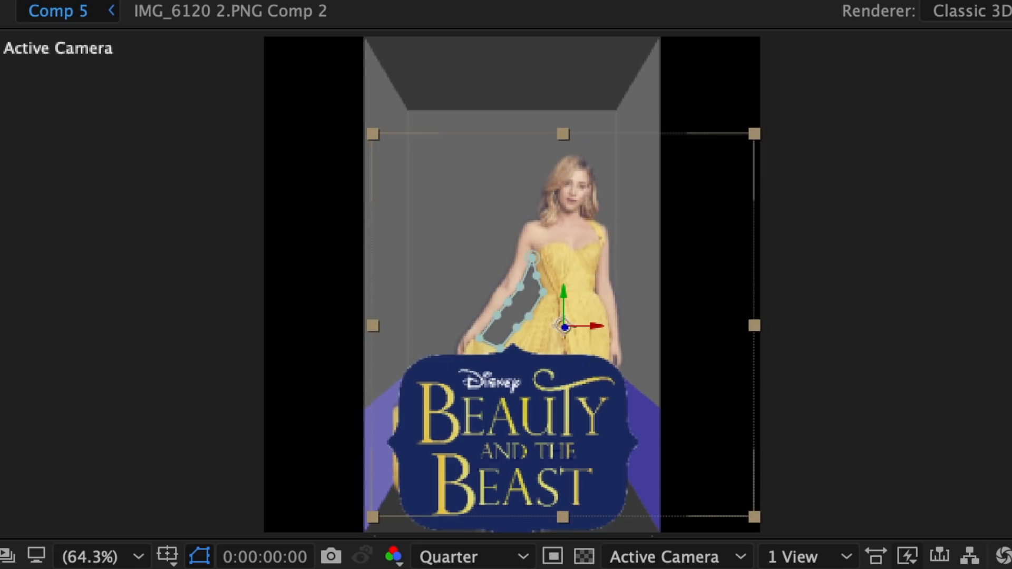
pyautogui.moveTo(641, 357); pyautogui.dragTo(657, 349)
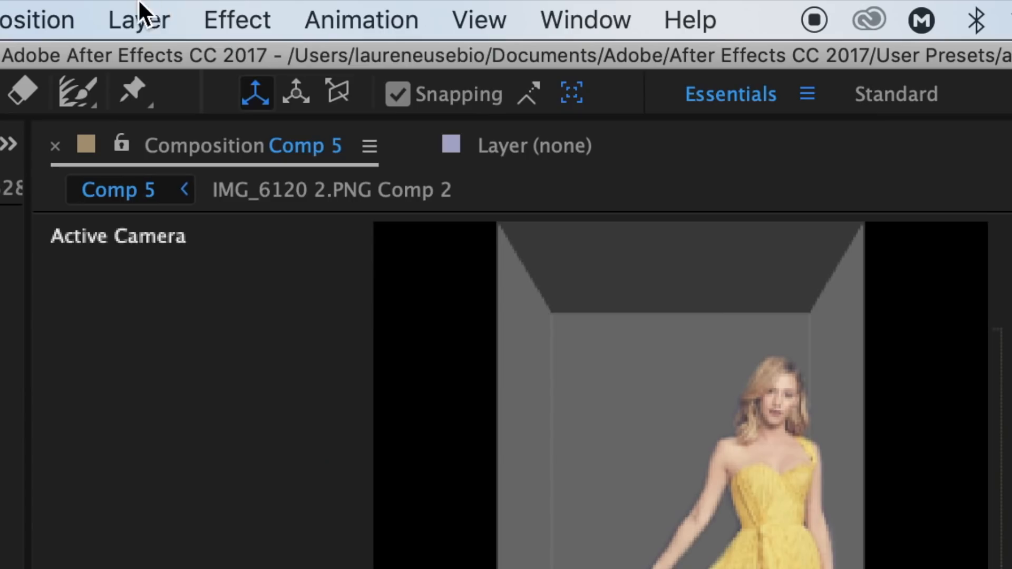
# Step: Add a null object to Comp 5 and parent all the other layers to it
pyautogui.click(138, 20)
pyautogui.moveTo(153, 63)
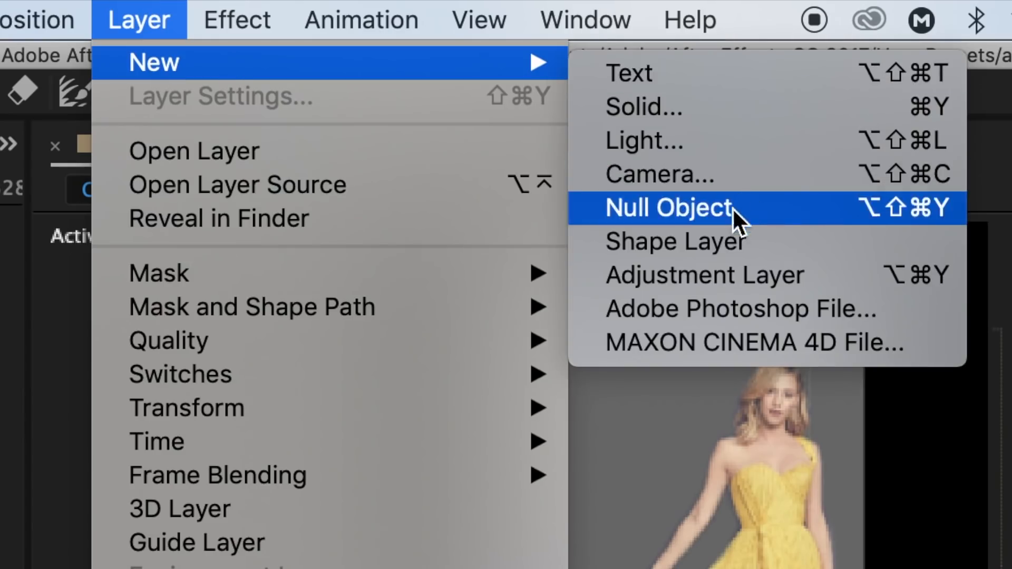
pyautogui.click(731, 199)
pyautogui.moveTo(366, 343); pyautogui.dragTo(553, 556)
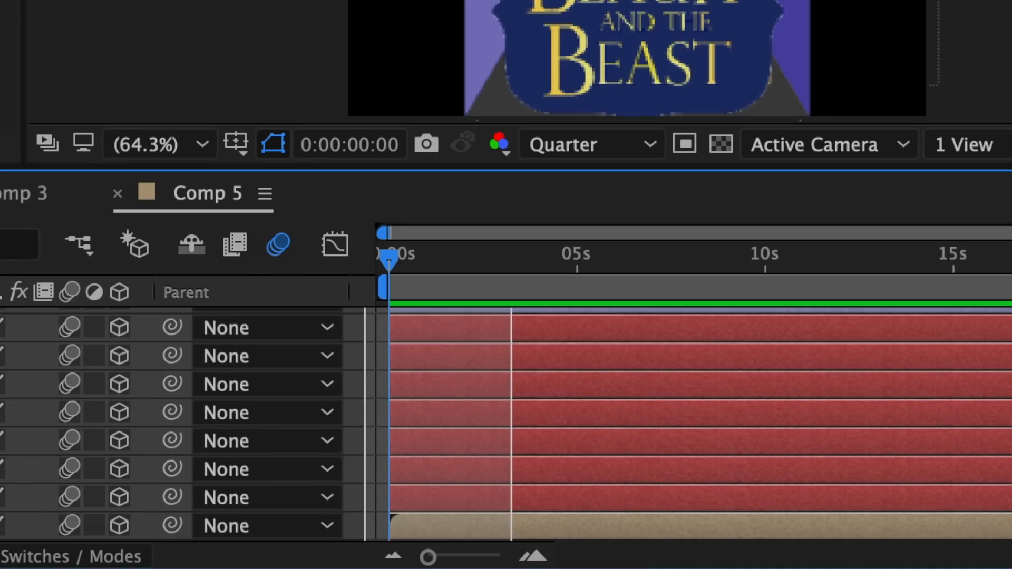
pyautogui.scroll(2, 218, 395)
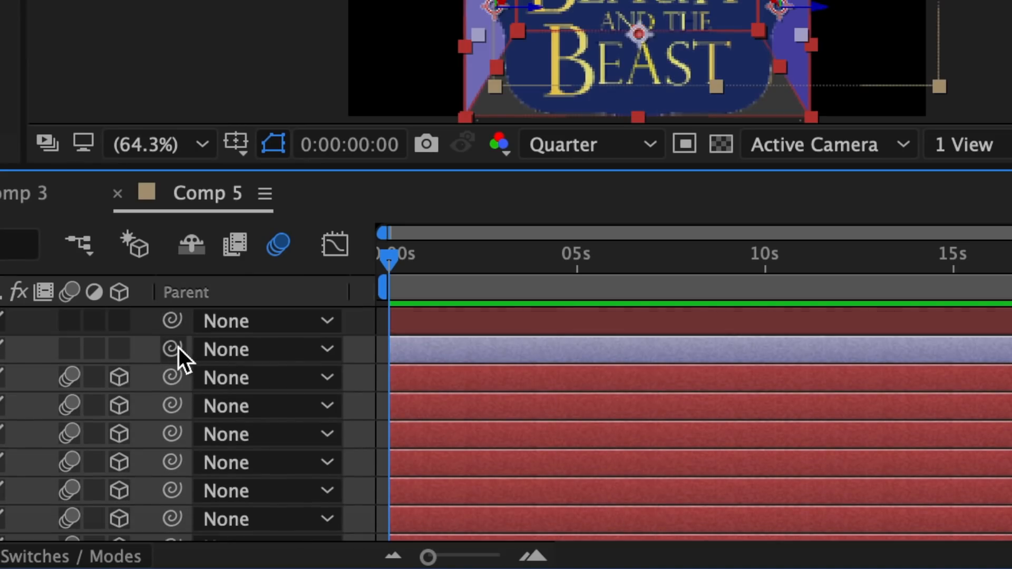
pyautogui.moveTo(174, 352); pyautogui.dragTo(140, 319)
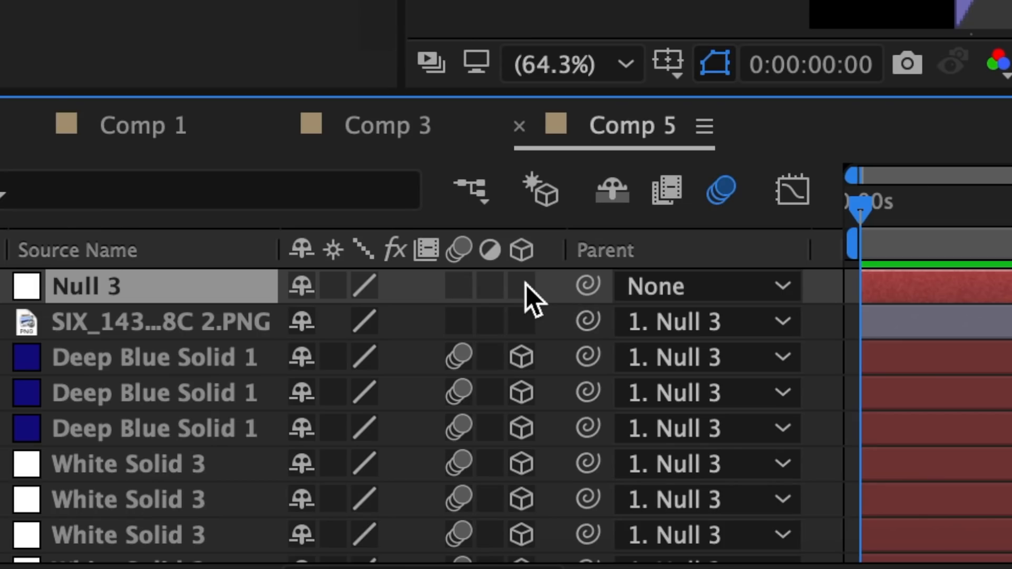
# Step: Make the null object 3D and set its scale to 74% so the whole box shrinks within the frame
pyautogui.click(525, 285)
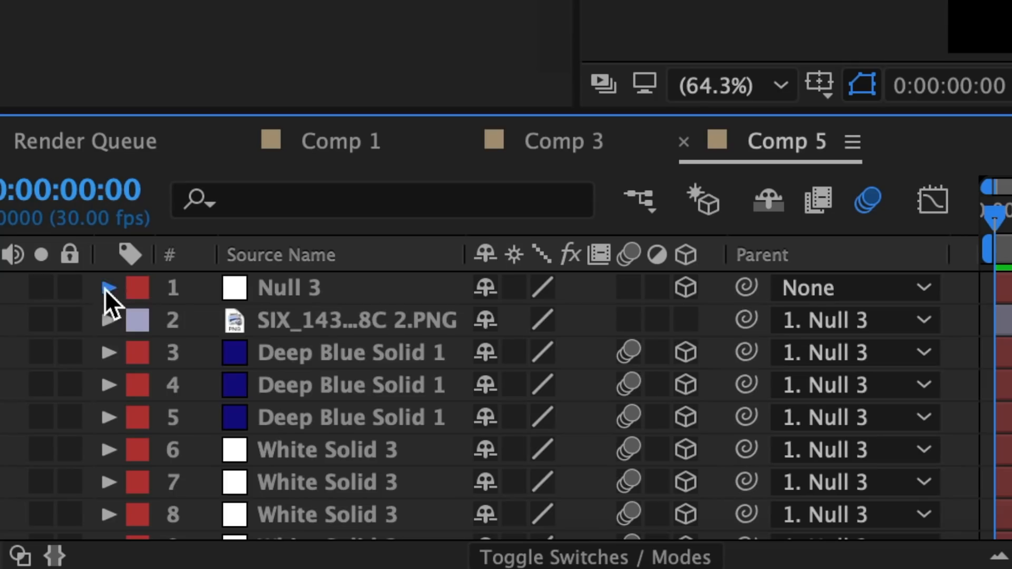
pyautogui.click(108, 289)
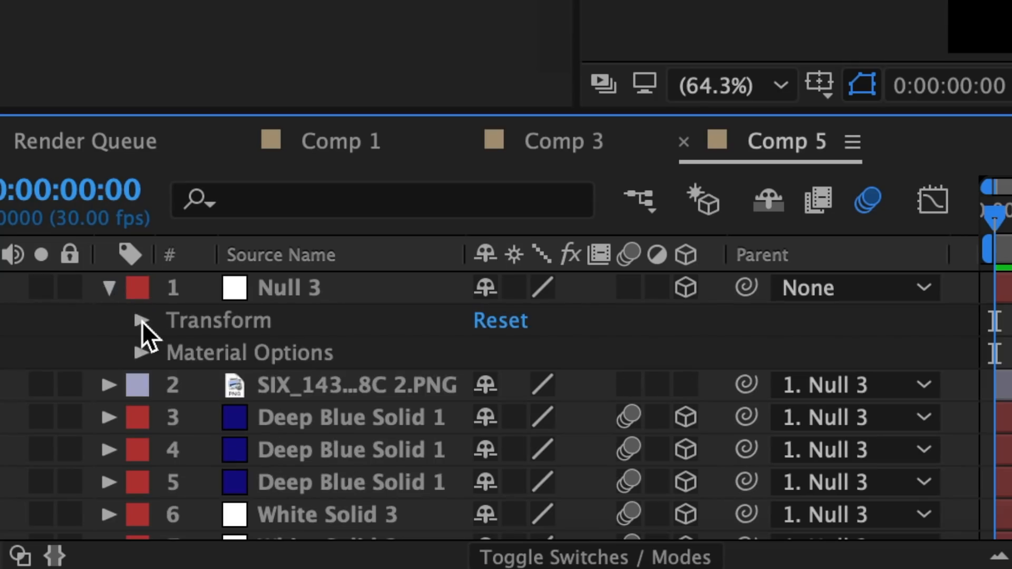
pyautogui.click(140, 320)
pyautogui.moveTo(541, 383); pyautogui.dragTo(163, 321)
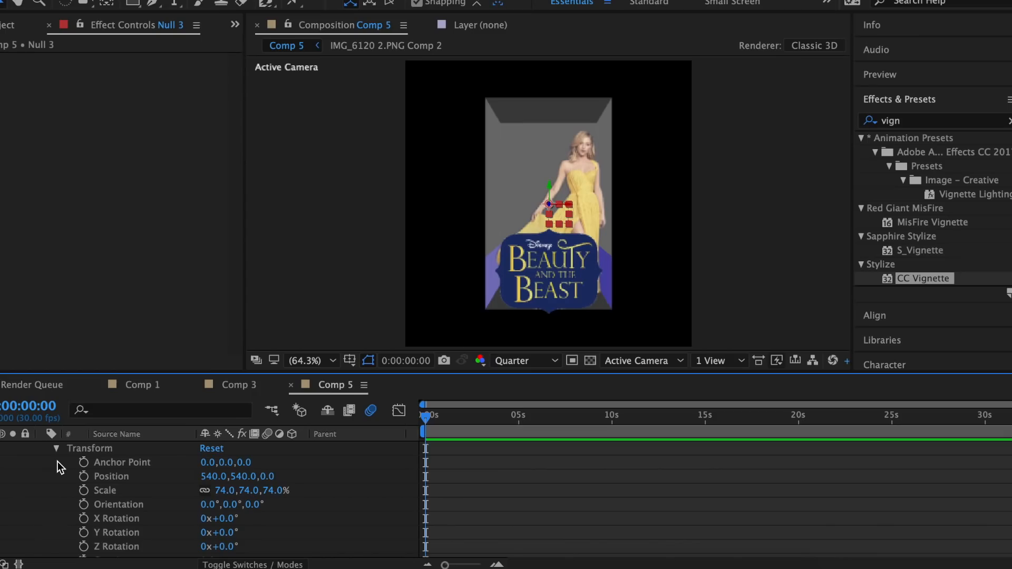
pyautogui.scroll(1, 58, 461)
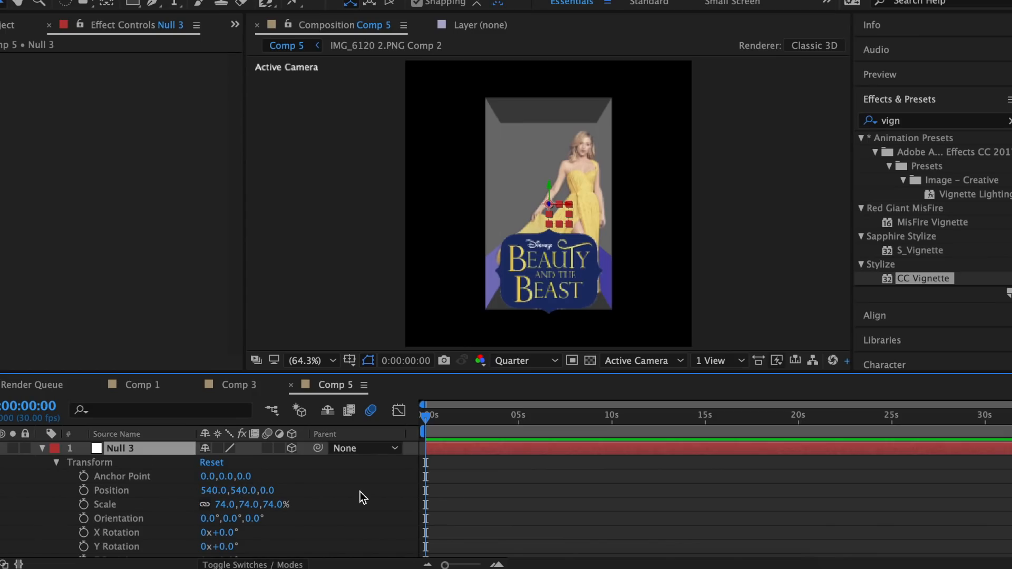
# Step: Set the null's anchor point Z value to 311 while viewing from Custom View 1, and return to the Active Camera view
pyautogui.scroll(-2, 359, 492)
pyautogui.click(664, 363)
pyautogui.click(659, 500)
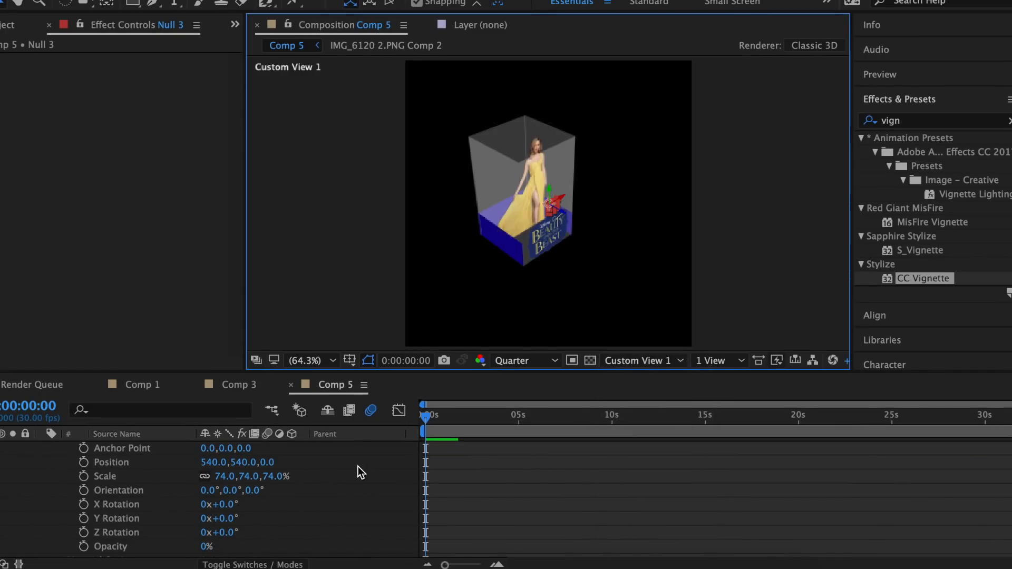
pyautogui.scroll(2, 259, 486)
pyautogui.moveTo(247, 474); pyautogui.dragTo(276, 475)
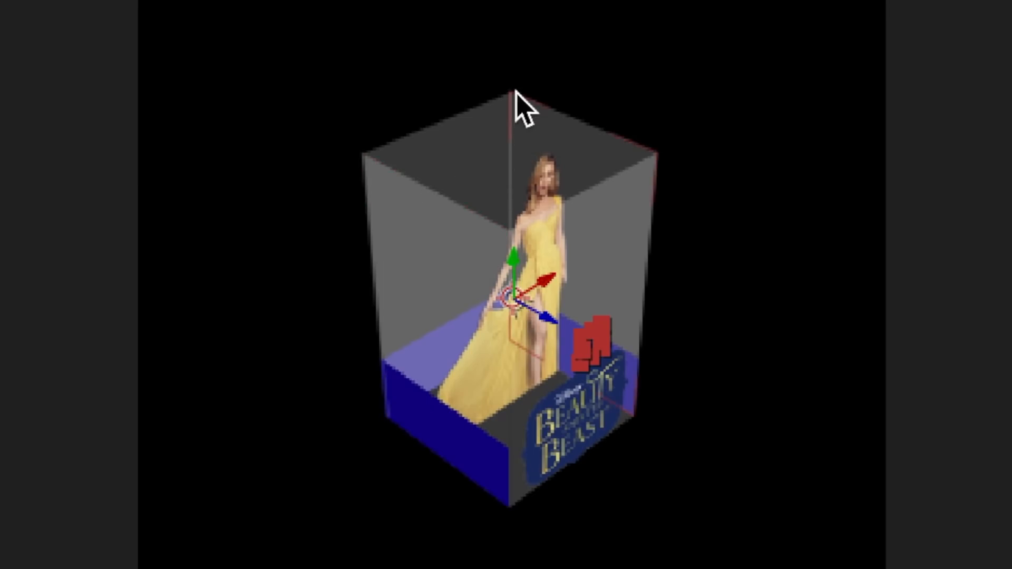
pyautogui.click(642, 361)
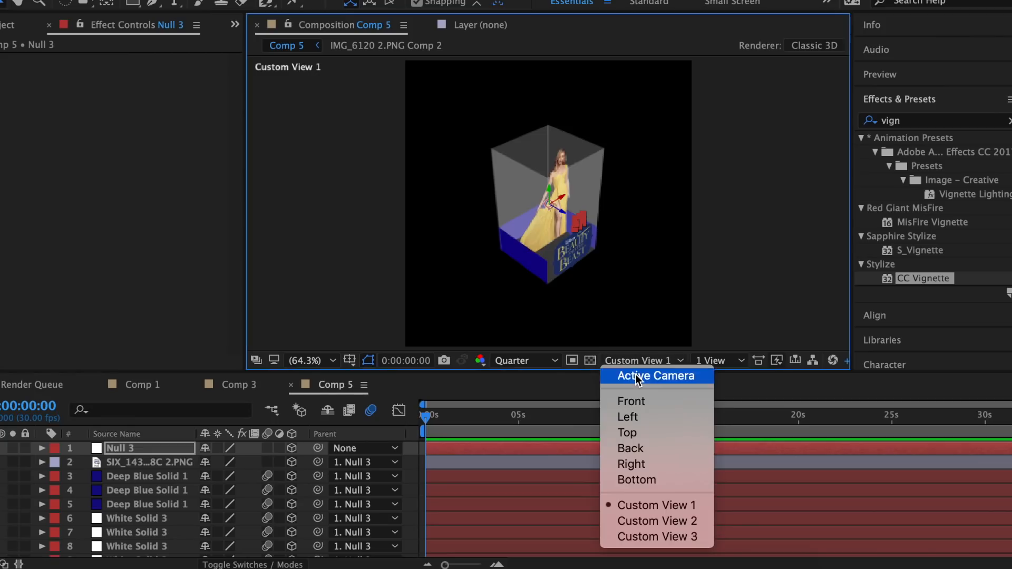
pyautogui.click(637, 376)
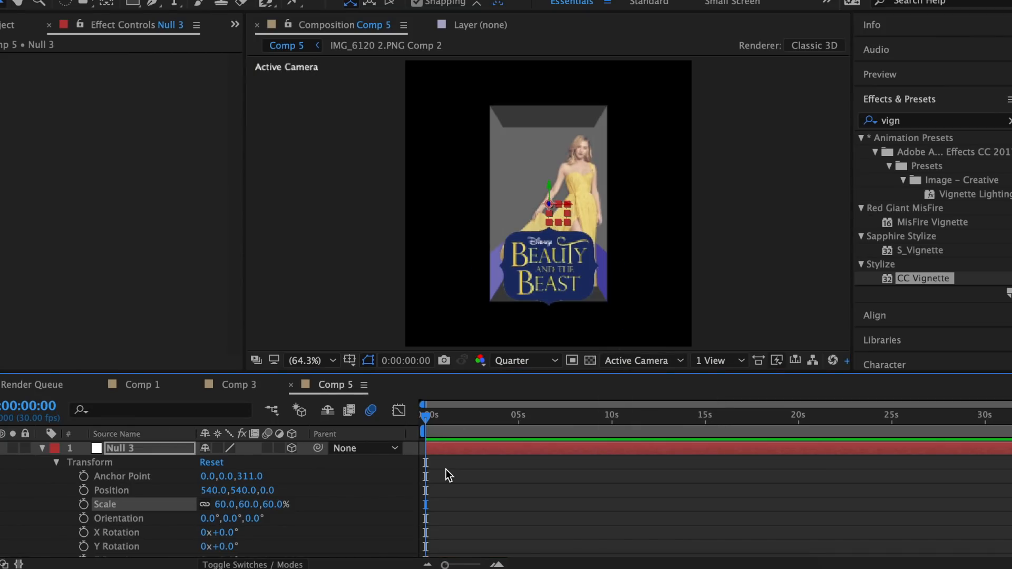
# Step: Keyframe the null's Y Rotation from 182° at 0:00:00:00 to 0° at 0:00:01:24
pyautogui.scroll(-1, 316, 485)
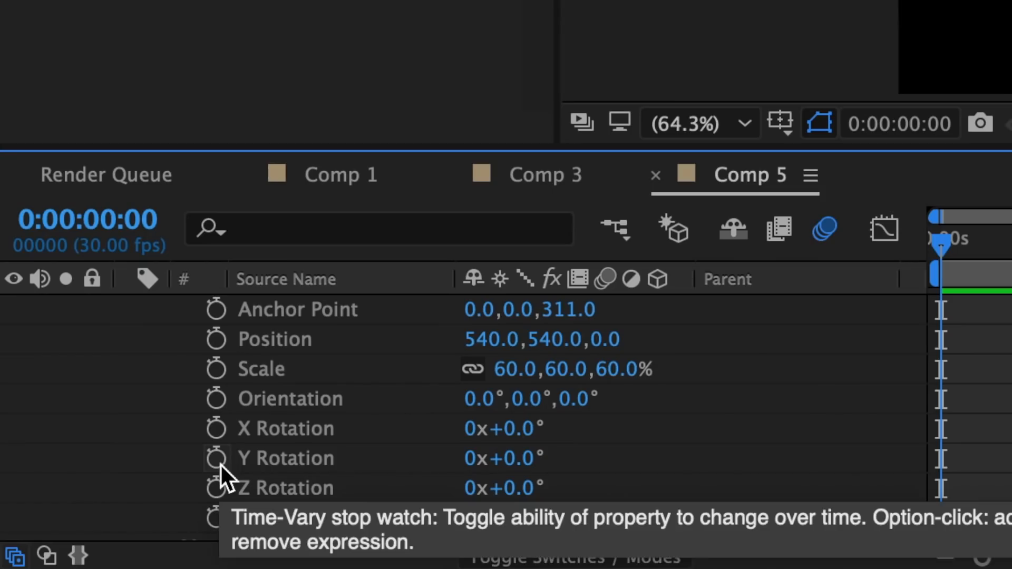
pyautogui.click(85, 522)
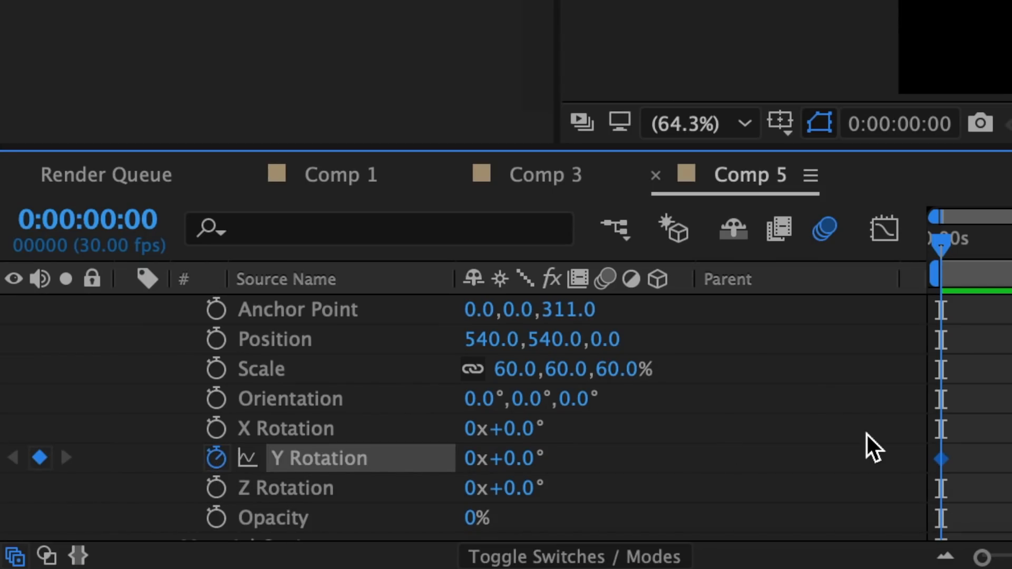
pyautogui.moveTo(514, 466); pyautogui.dragTo(762, 454)
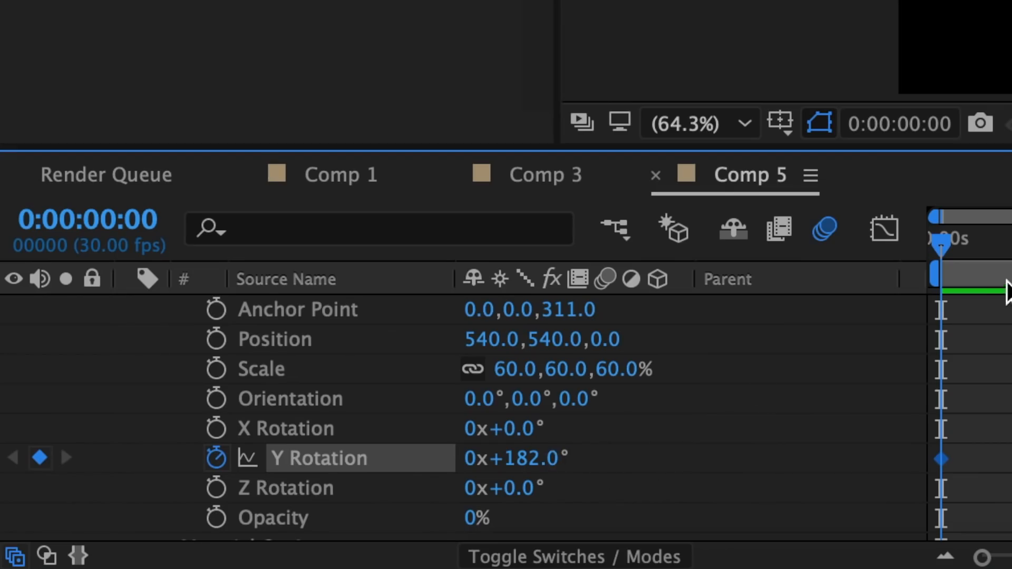
pyautogui.moveTo(294, 211); pyautogui.dragTo(379, 211)
pyautogui.click(42, 458)
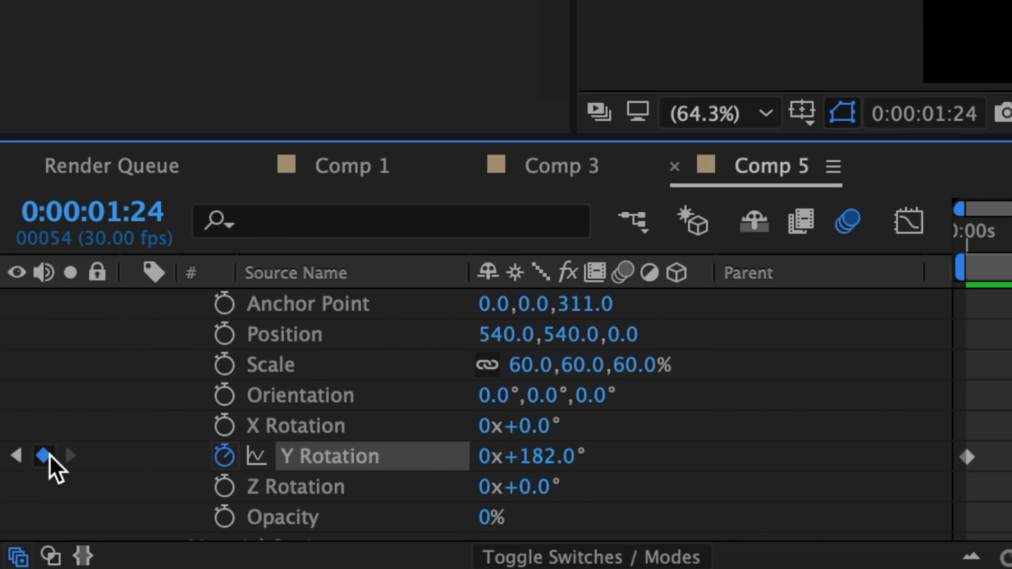
pyautogui.click(536, 457)
pyautogui.write('0')
pyautogui.press('Return')
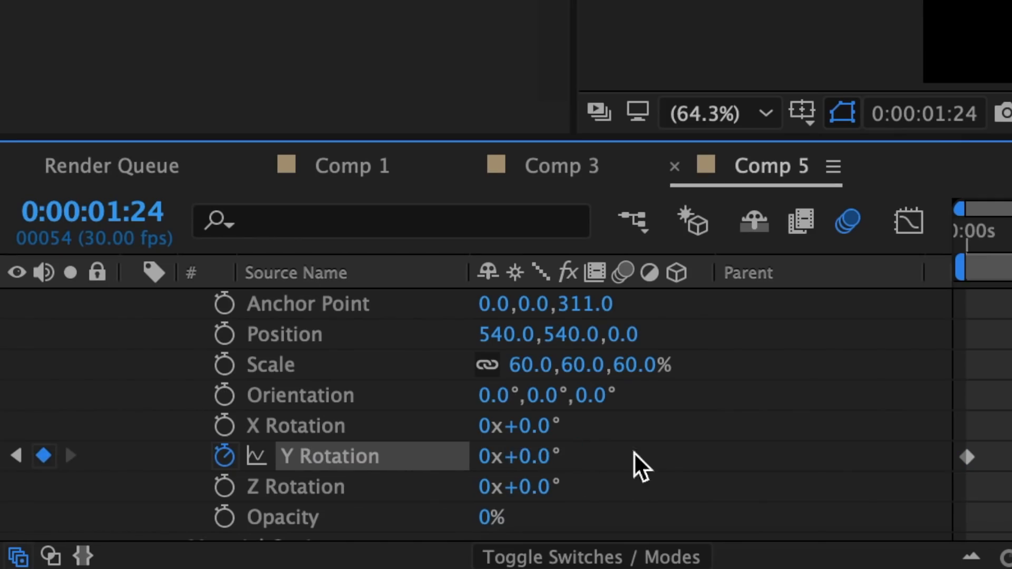
# Step: Easy ease the Y Rotation keyframes and reshape their speed graph so the spin starts fast and slows gradually into the second keyframe
pyautogui.rightClick(125, 462)
pyautogui.click(585, 338)
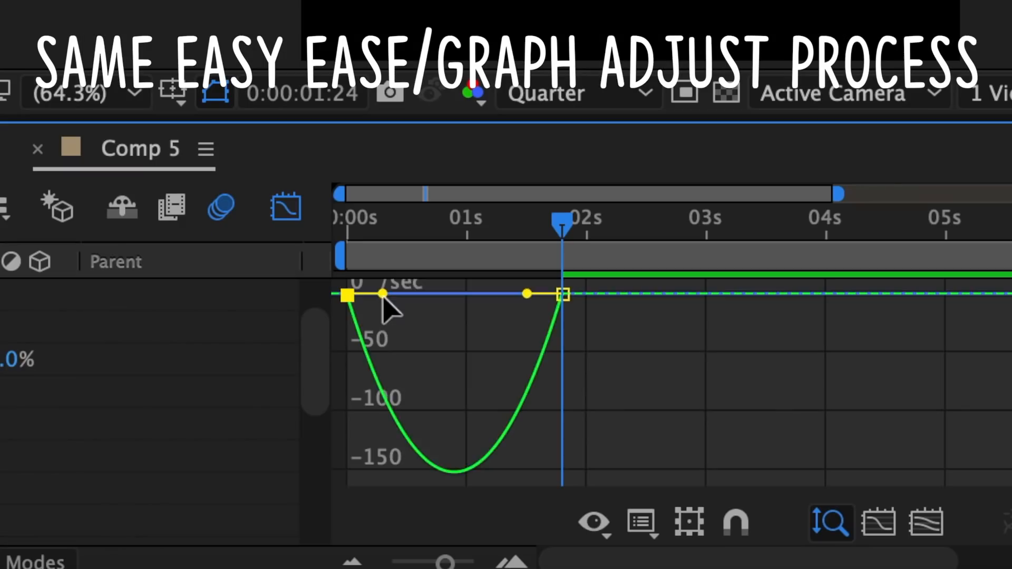
pyautogui.moveTo(380, 295); pyautogui.dragTo(353, 296)
pyautogui.moveTo(527, 293); pyautogui.dragTo(482, 295)
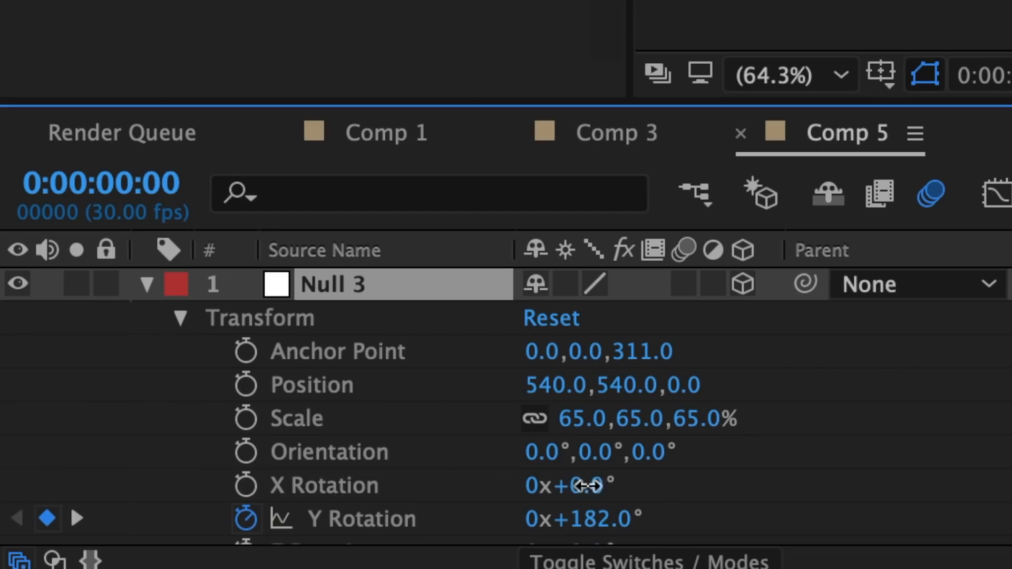
# Step: Tilt the null by setting its X Rotation to 18° at the first frame
pyautogui.moveTo(228, 531); pyautogui.dragTo(242, 533)
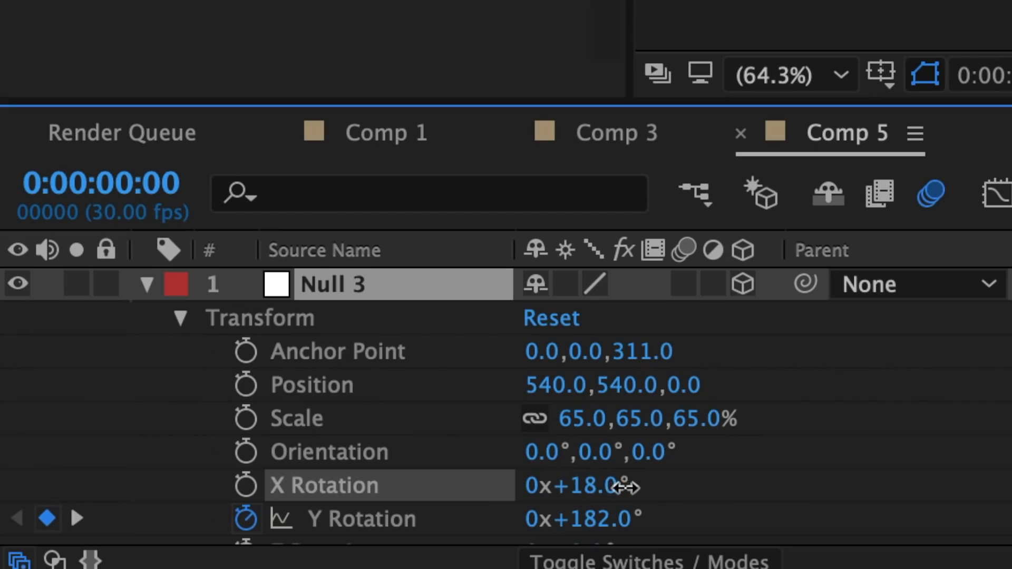